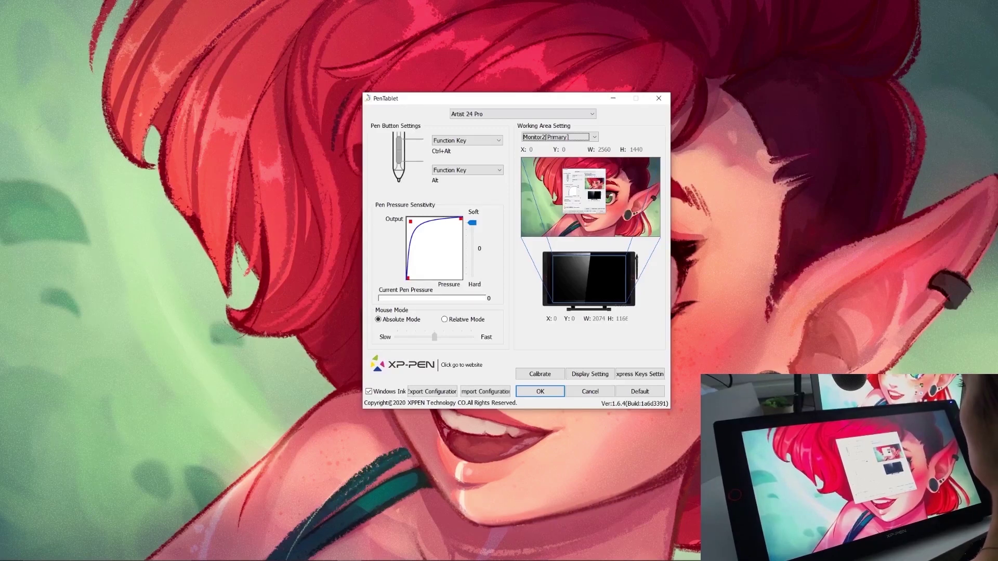
Step: Assign the Ctrl+Alt shortcut to the pen's upper button as a function key
{"action": "left_click_drag", "start_coordinate": [573, 103], "coordinate": [570, 79]}
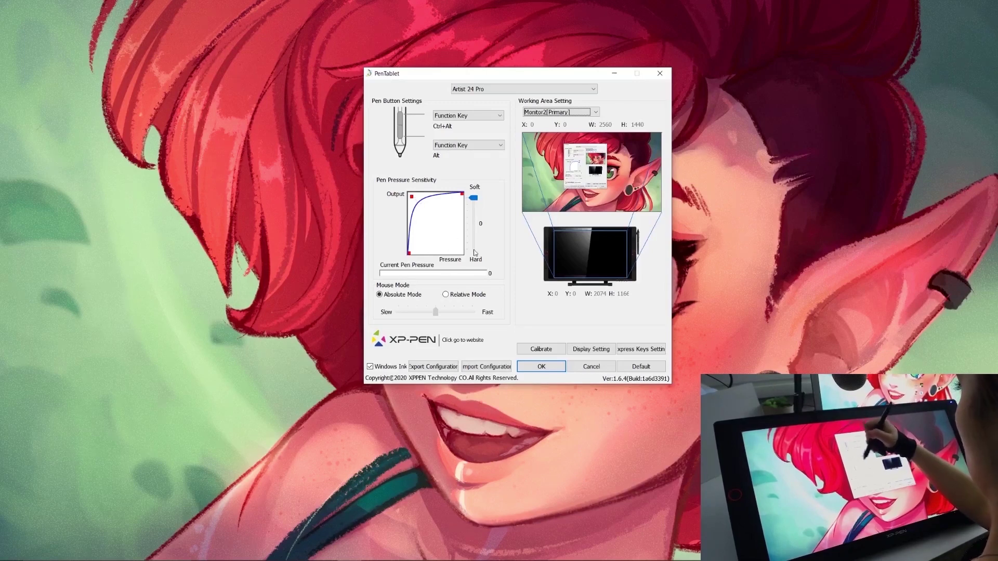
{"action": "left_click_drag", "start_coordinate": [415, 196], "coordinate": [474, 191]}
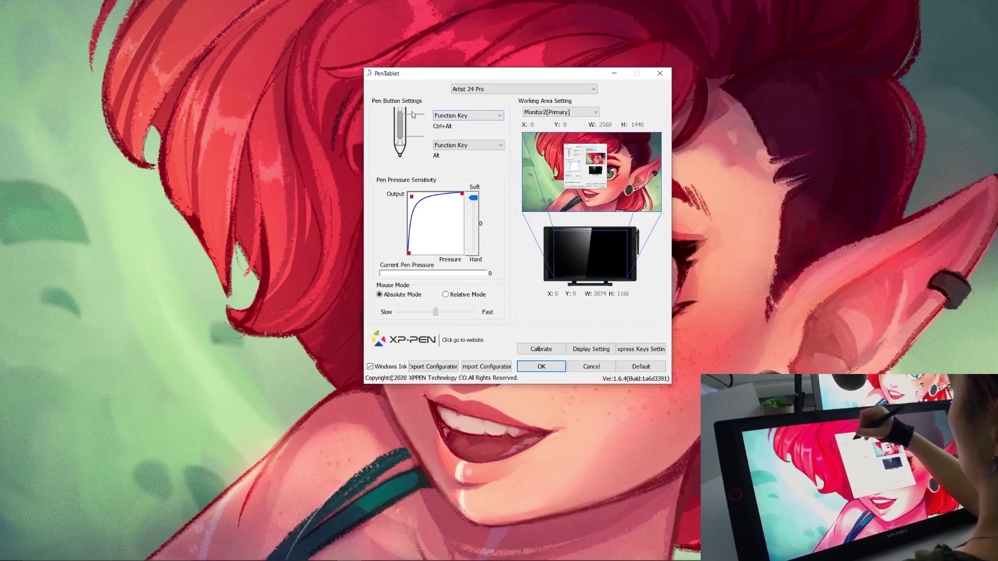
{"action": "left_click", "coordinate": [497, 117]}
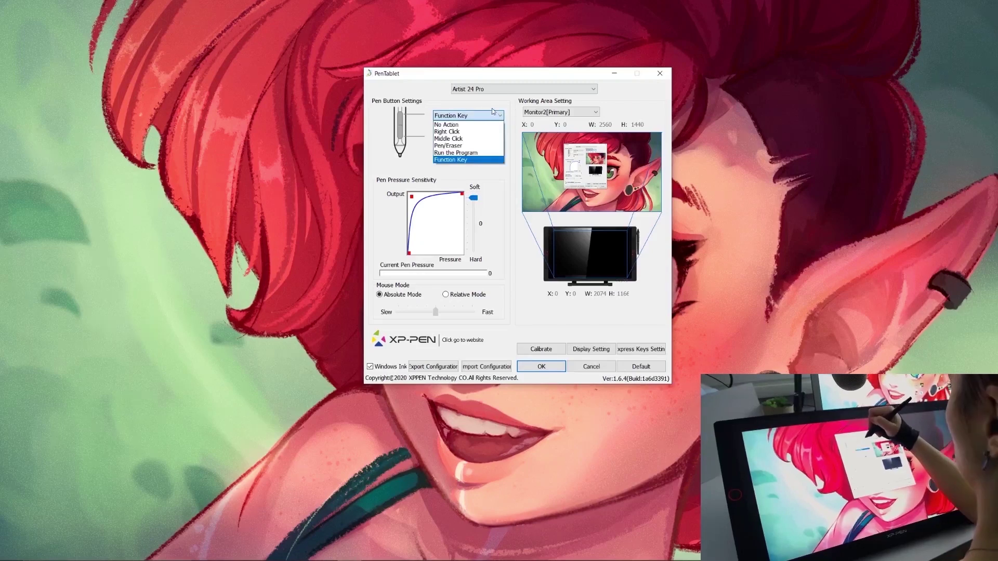
{"action": "left_click", "coordinate": [467, 160]}
{"action": "left_click_drag", "start_coordinate": [565, 188], "coordinate": [721, 75]}
{"action": "left_click", "coordinate": [528, 138]}
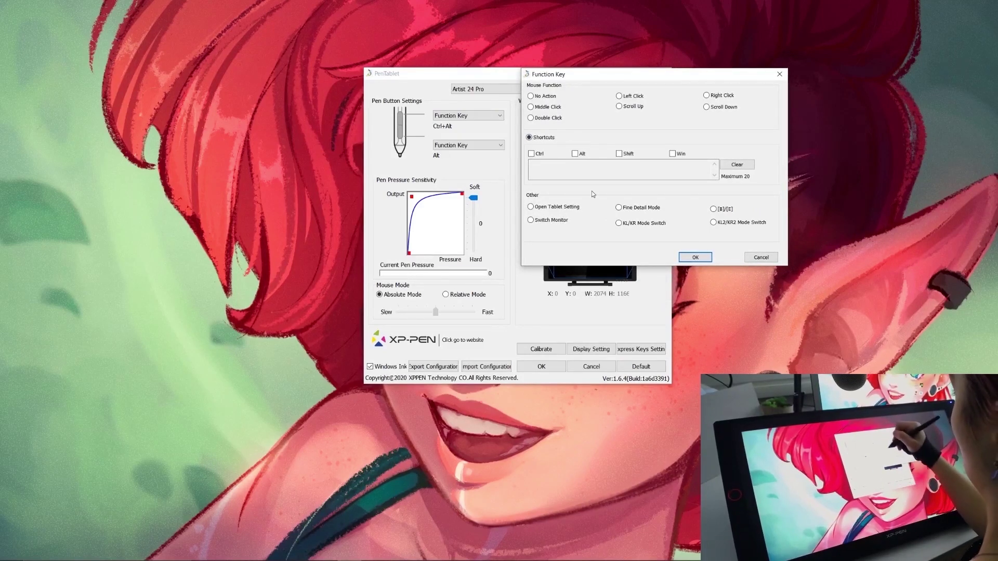
{"action": "left_click", "coordinate": [531, 154]}
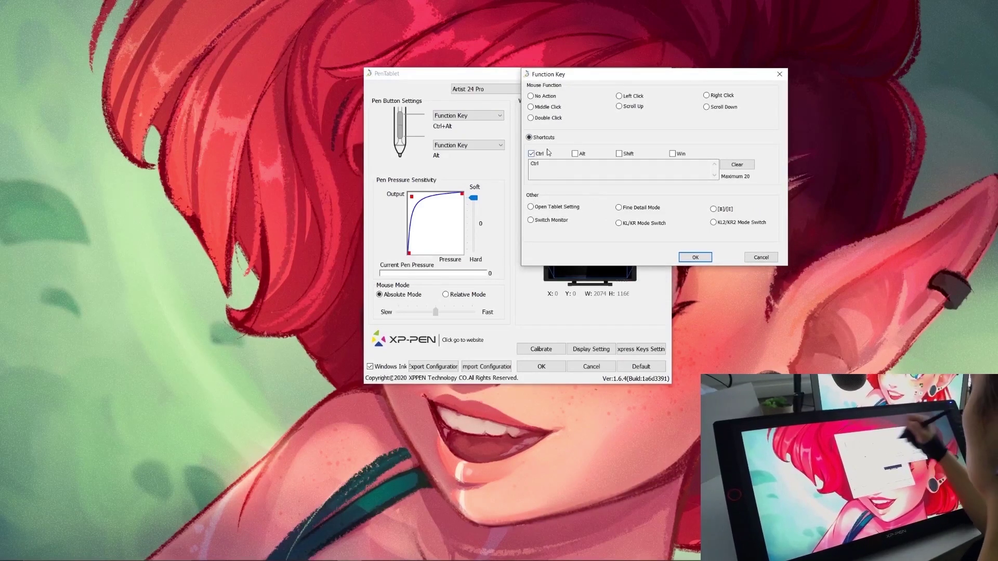
{"action": "left_click", "coordinate": [574, 154]}
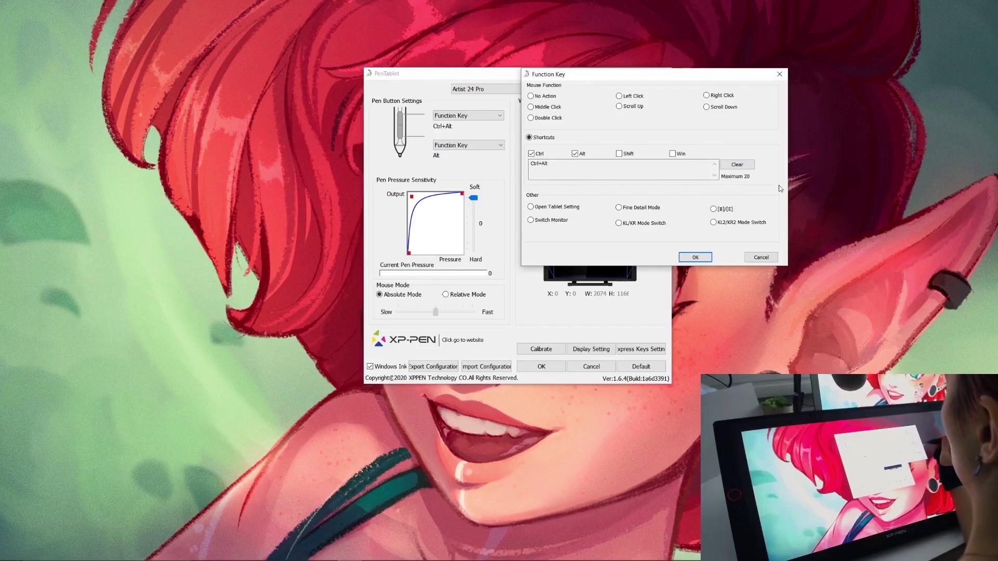
{"action": "left_click", "coordinate": [702, 259]}
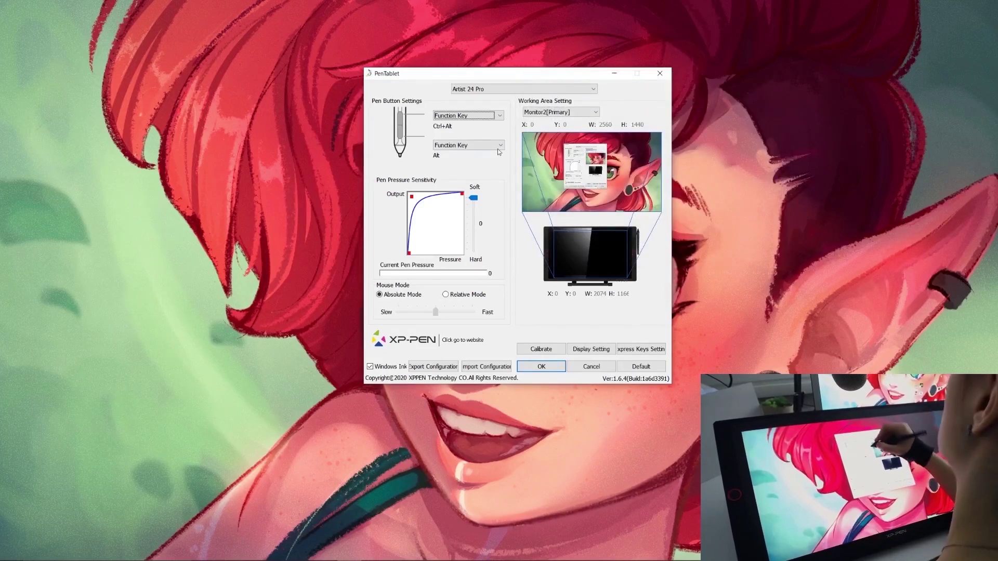
Step: Assign the Alt shortcut to the pen's lower button as a function key
{"action": "left_click", "coordinate": [500, 146]}
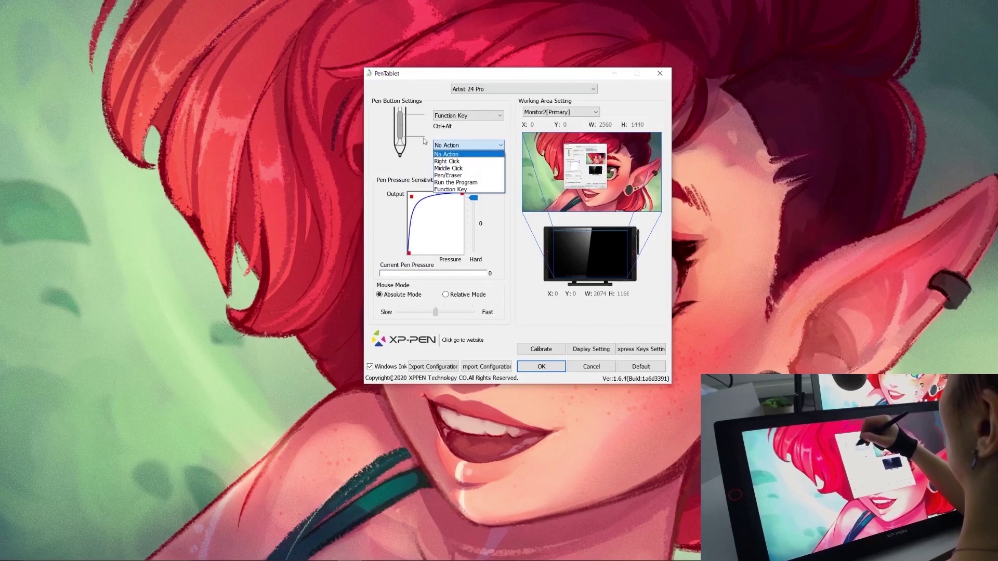
{"action": "left_click", "coordinate": [472, 189]}
{"action": "left_click_drag", "start_coordinate": [567, 186], "coordinate": [717, 176]}
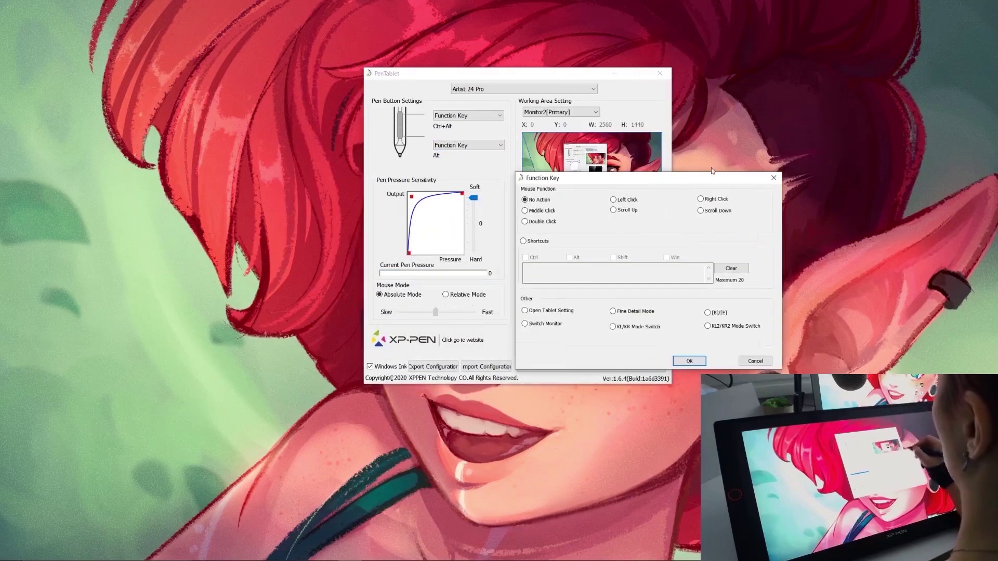
{"action": "left_click", "coordinate": [538, 242]}
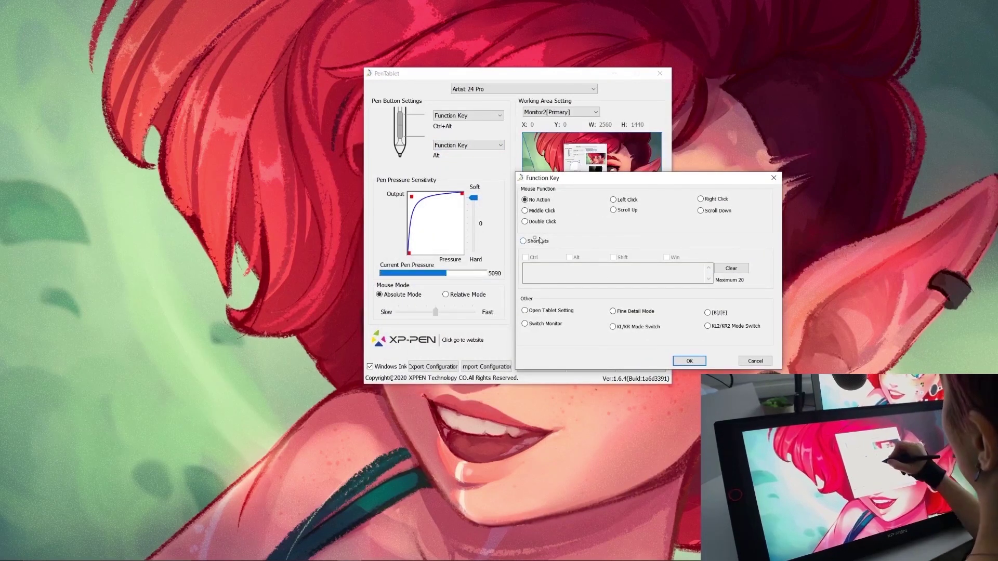
{"action": "left_click", "coordinate": [568, 257]}
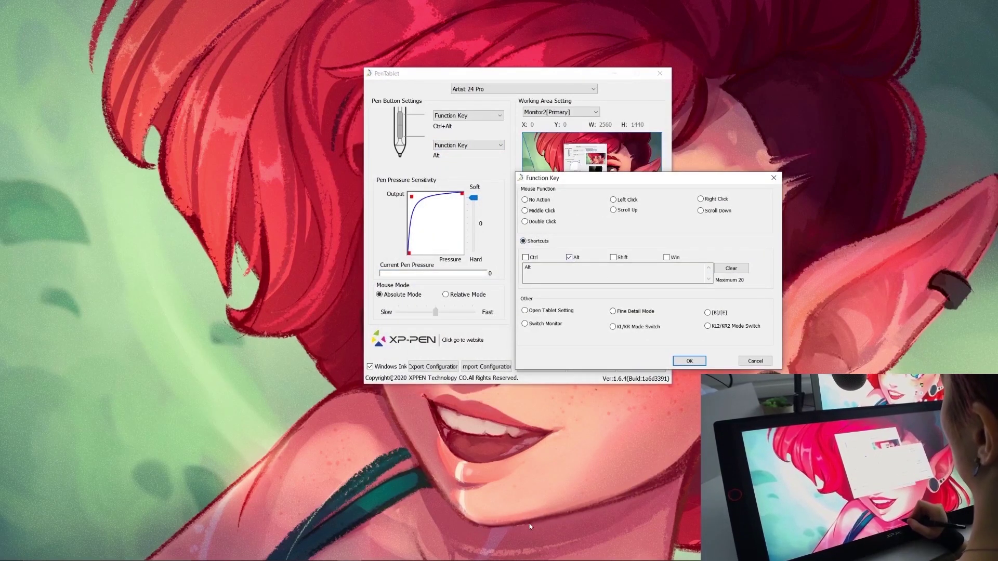
{"action": "left_click", "coordinate": [690, 362]}
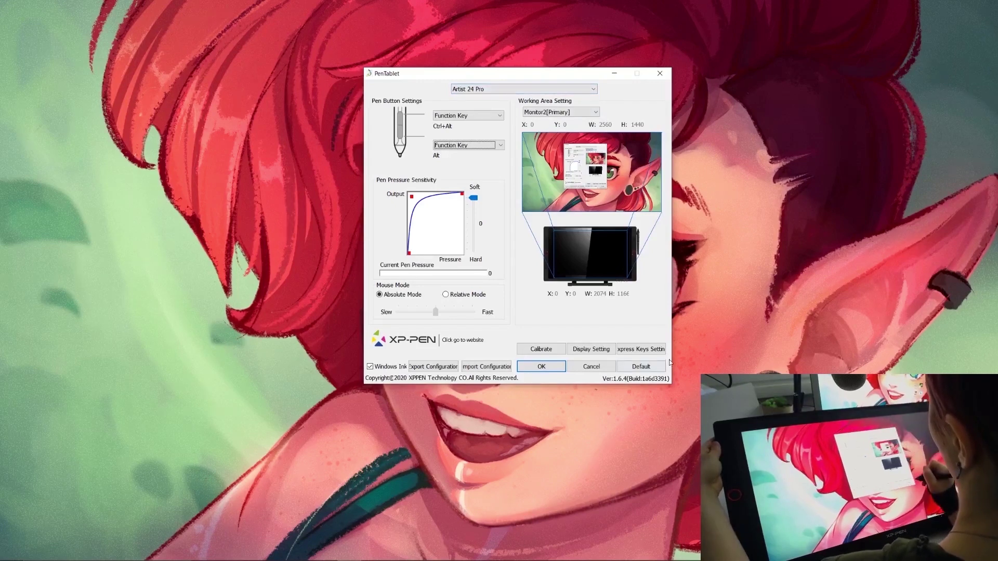
Step: Examine the express key assignments of the Other and CLIPStudioPaint profiles, then close the settings
{"action": "left_click", "coordinate": [646, 354]}
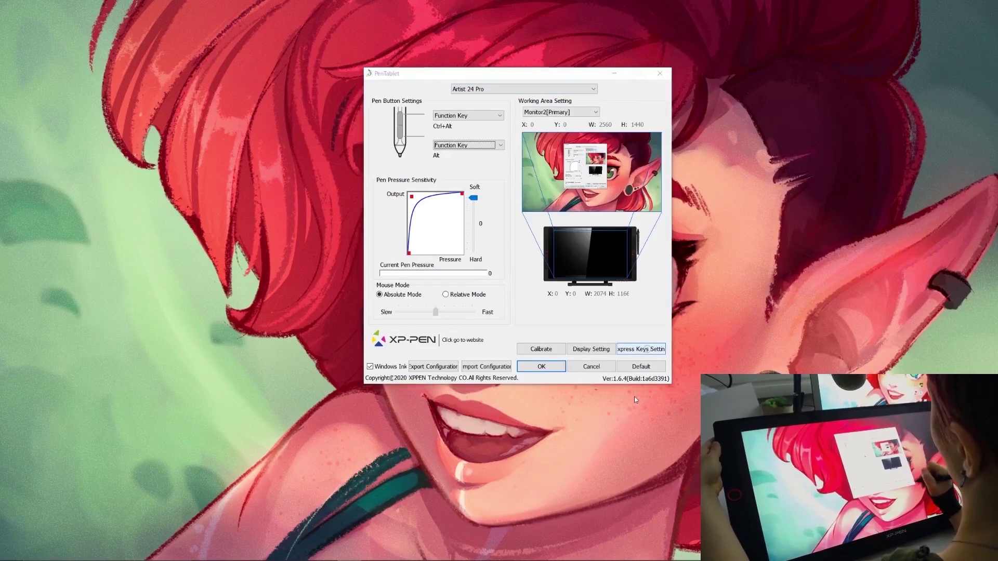
{"action": "left_click", "coordinate": [446, 101]}
{"action": "left_click", "coordinate": [414, 101]}
{"action": "left_click", "coordinate": [444, 100]}
{"action": "left_click", "coordinate": [413, 100]}
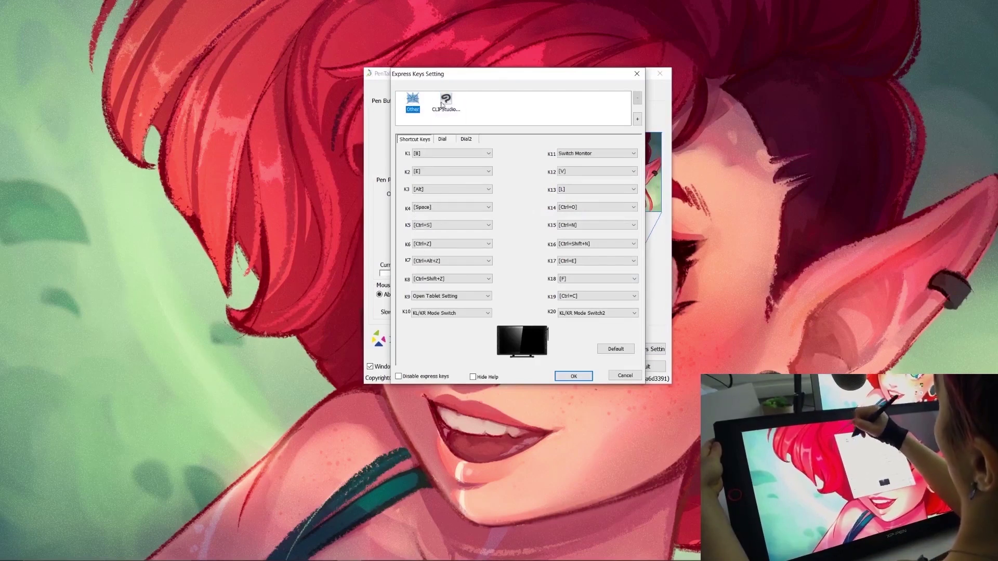
{"action": "left_click", "coordinate": [445, 101]}
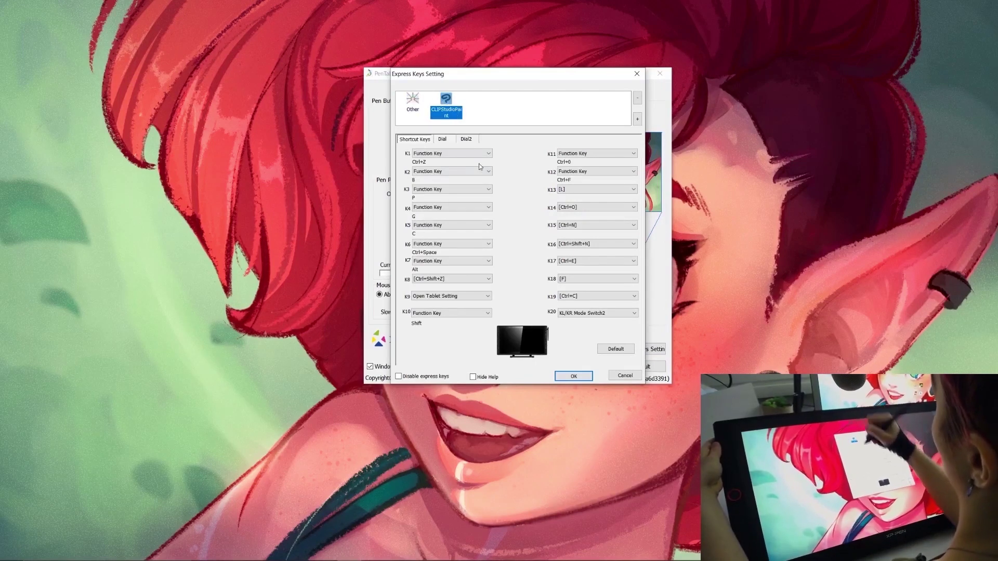
{"action": "left_click", "coordinate": [637, 120]}
{"action": "left_click", "coordinate": [577, 178]}
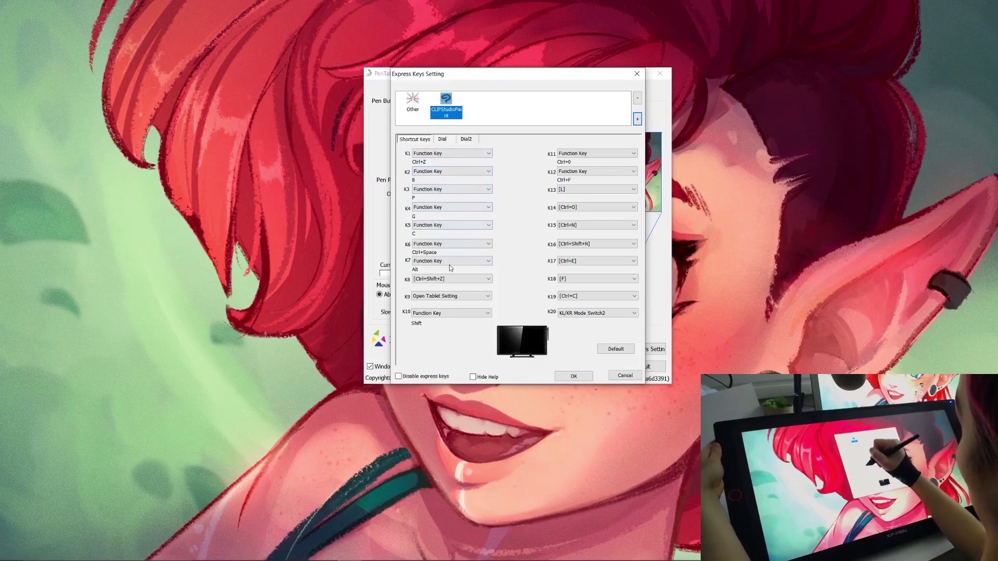
{"action": "left_click", "coordinate": [574, 376]}
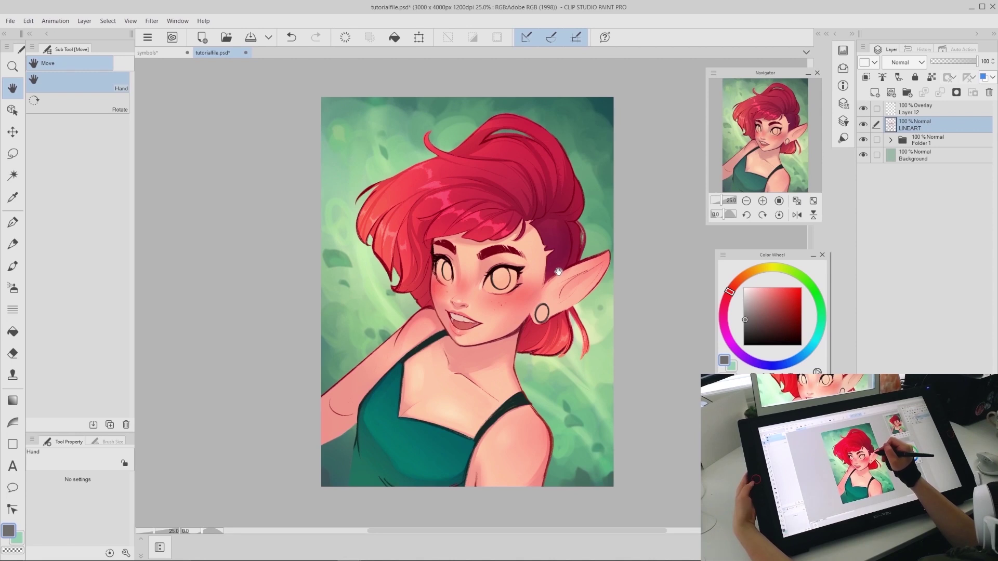
Step: Examine the portrait's face up close and the layers inside Folder 1, including Layer 3, then collapse the folder
{"action": "key", "text": "ctrl+equal"}
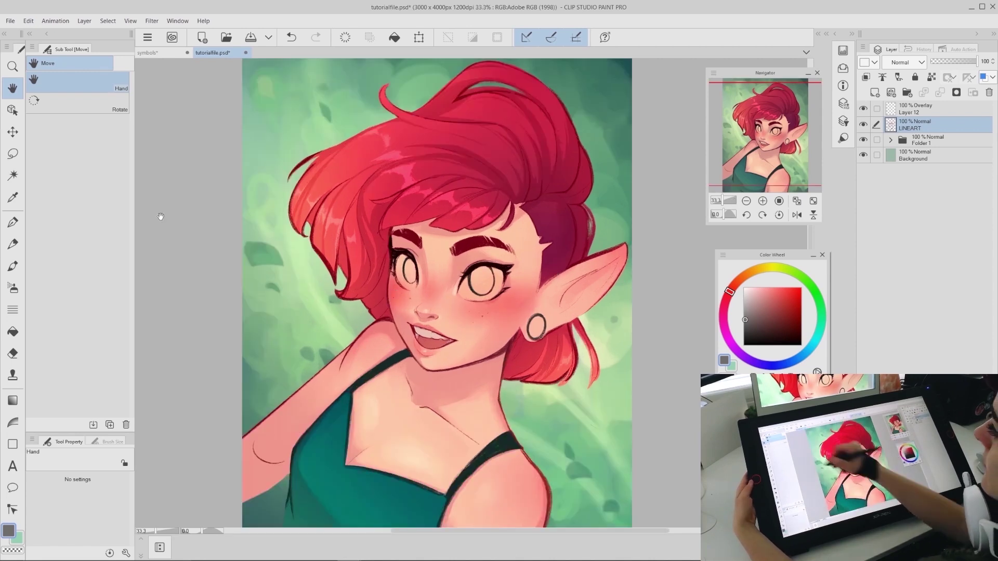
{"action": "left_click_drag", "start_coordinate": [772, 152], "coordinate": [773, 139]}
{"action": "key", "text": "ctrl+equal"}
{"action": "key", "text": "ctrl+equal"}
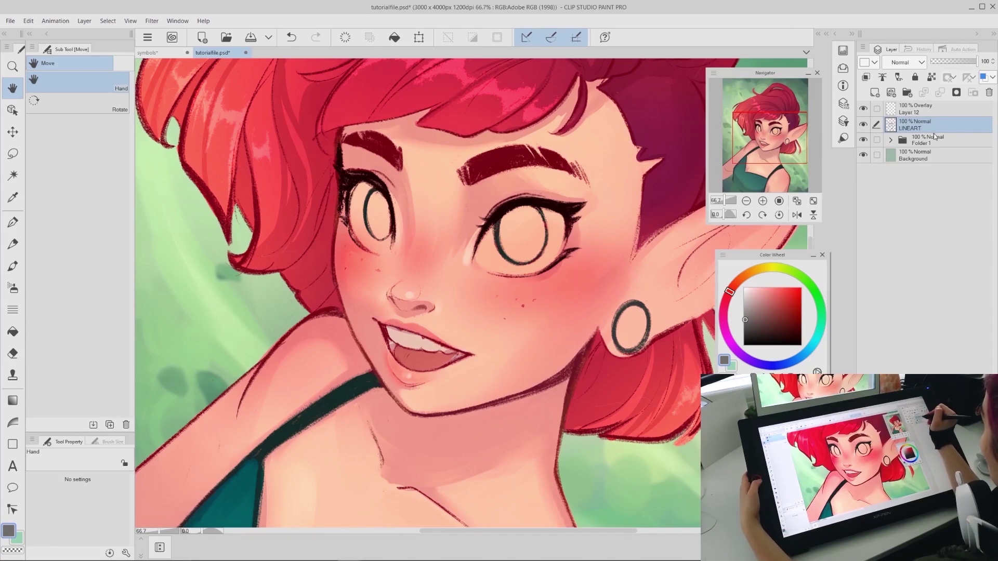
{"action": "left_click", "coordinate": [890, 140]}
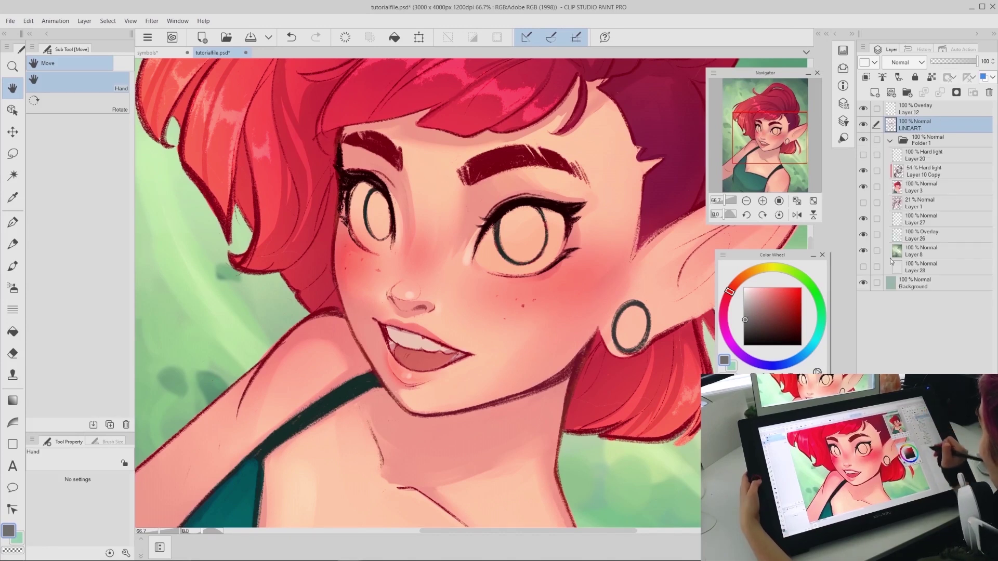
{"action": "left_click", "coordinate": [897, 188]}
{"action": "left_click", "coordinate": [863, 187]}
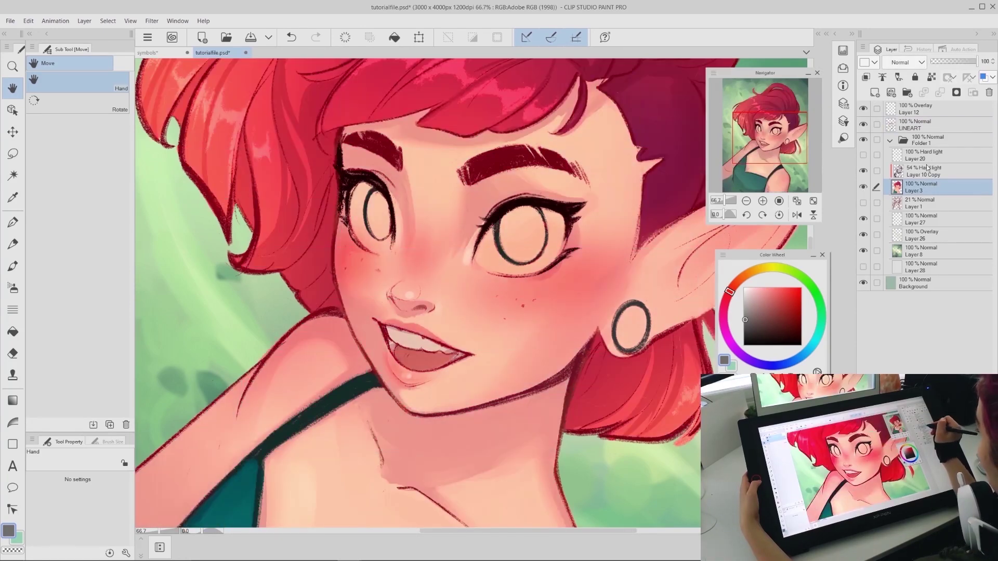
{"action": "left_click", "coordinate": [889, 141]}
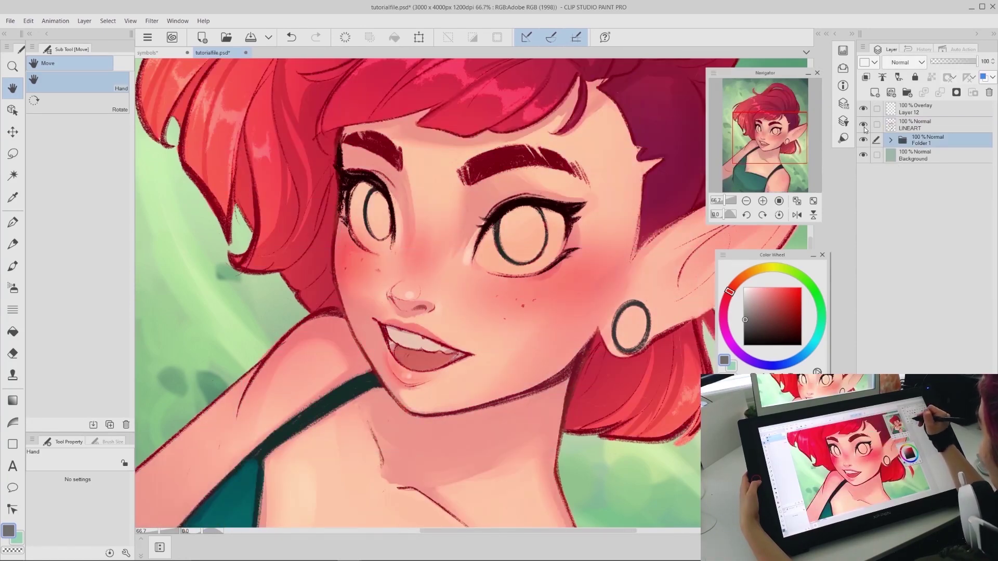
Step: Check the LINEART layer by toggling its visibility, then select Folder 1 beneath it
{"action": "left_click", "coordinate": [864, 124]}
{"action": "left_click", "coordinate": [863, 124]}
{"action": "double_click", "coordinate": [930, 125]}
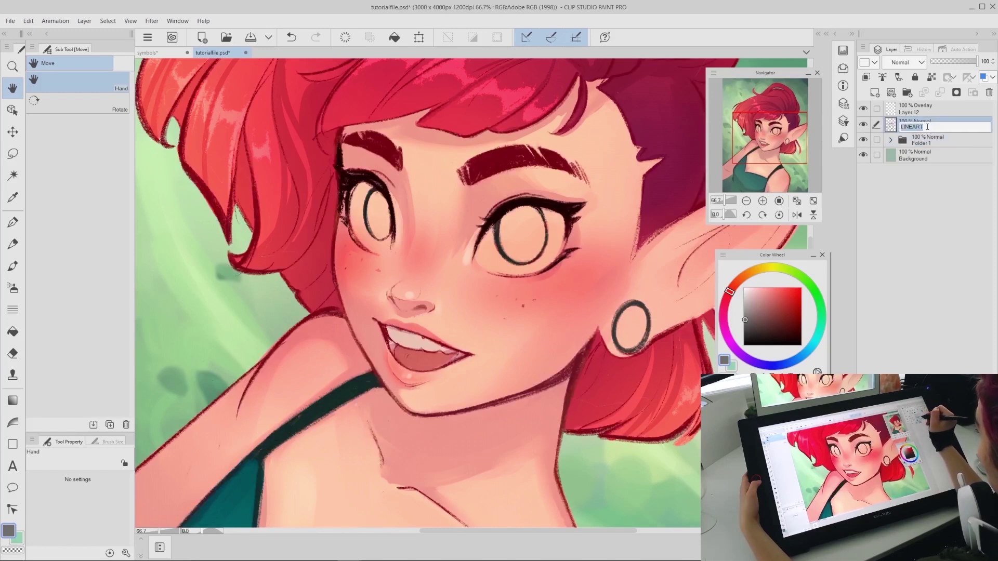
{"action": "left_click", "coordinate": [939, 167]}
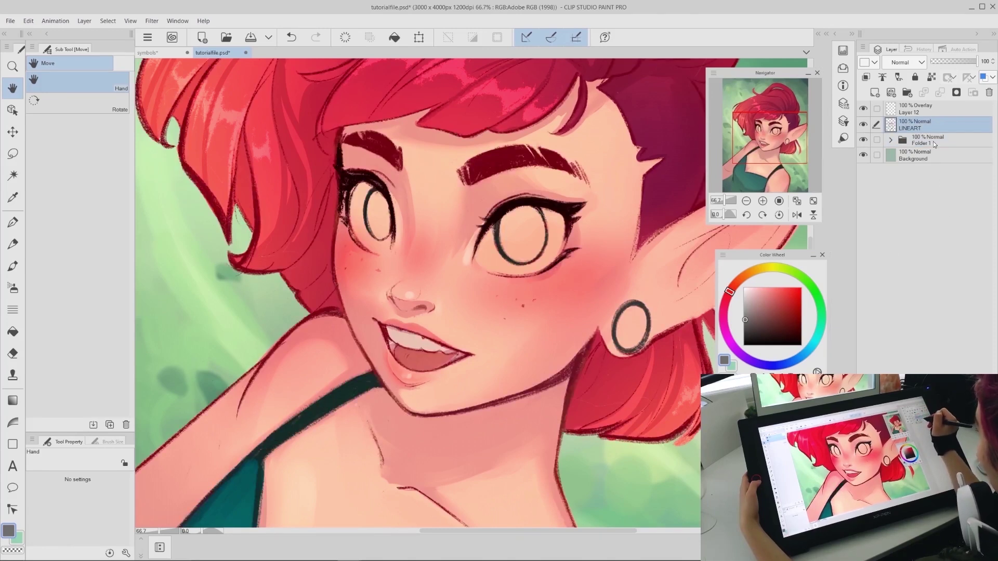
{"action": "left_click", "coordinate": [935, 144]}
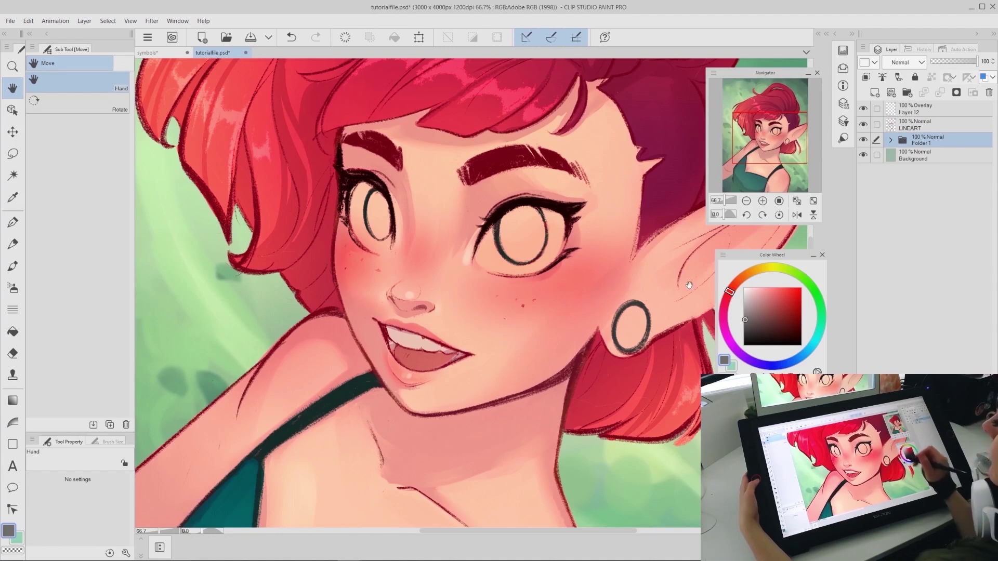
{"action": "left_click_drag", "start_coordinate": [782, 141], "coordinate": [789, 134]}
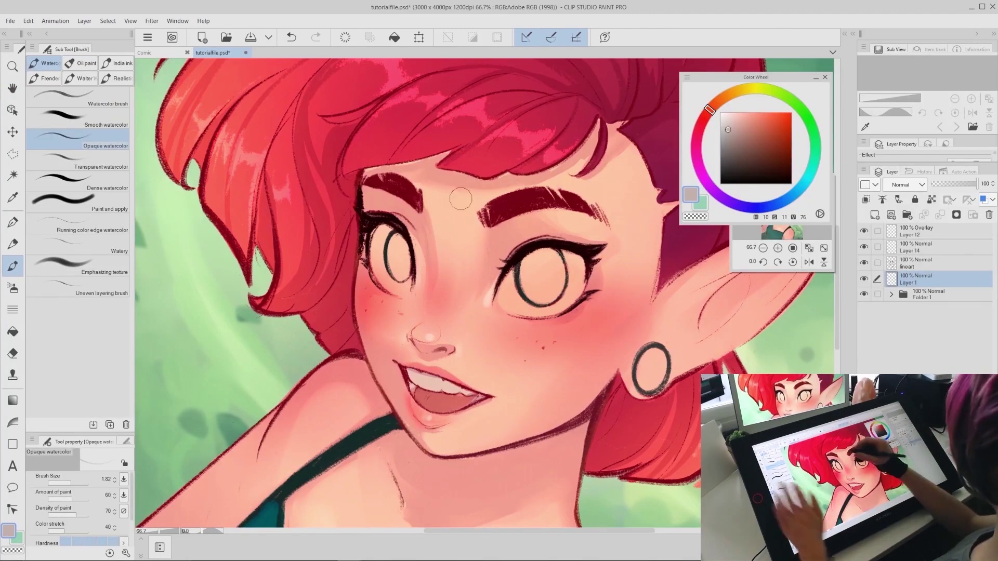
Step: Sample the skin tone, desaturate it to a greyish beige (H 18, S 14, V 75), and paint the larger eye's white on Layer 1
{"action": "left_click", "coordinate": [456, 229], "text": "alt"}
{"action": "left_click", "coordinate": [542, 299], "text": "alt"}
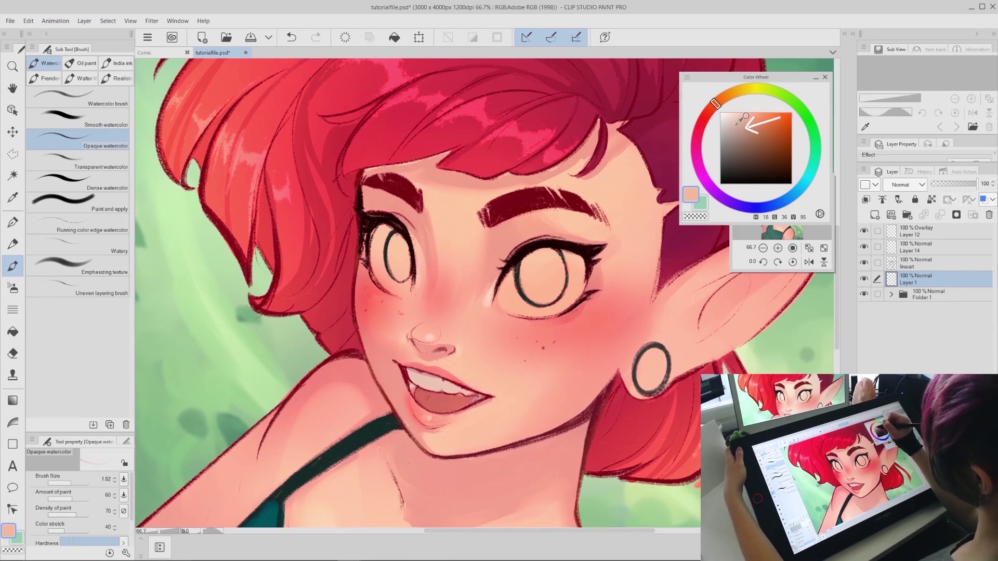
{"action": "left_click", "coordinate": [730, 130]}
{"action": "mouse_move", "coordinate": [551, 259]}
{"action": "left_mouse_down"}
{"action": "mouse_move", "coordinate": [539, 293]}
{"action": "mouse_move", "coordinate": [538, 259]}
{"action": "mouse_move", "coordinate": [542, 270]}
{"action": "mouse_move", "coordinate": [514, 295]}
{"action": "mouse_move", "coordinate": [512, 286]}
{"action": "mouse_move", "coordinate": [543, 300]}
{"action": "mouse_move", "coordinate": [549, 279]}
{"action": "mouse_move", "coordinate": [538, 283]}
{"action": "mouse_move", "coordinate": [567, 278]}
{"action": "mouse_move", "coordinate": [544, 296]}
{"action": "mouse_move", "coordinate": [564, 266]}
{"action": "mouse_move", "coordinate": [556, 258]}
{"action": "mouse_move", "coordinate": [571, 283]}
{"action": "left_mouse_up"}
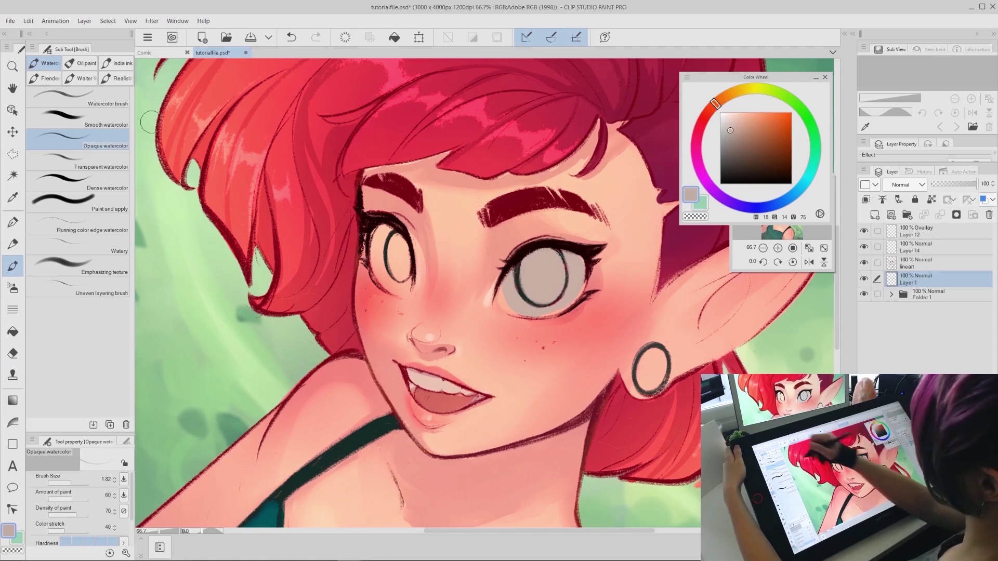
Step: Fill the smaller eye's white and refine the larger one with the Smooth watercolor brush at size 2.01
{"action": "left_click", "coordinate": [104, 119]}
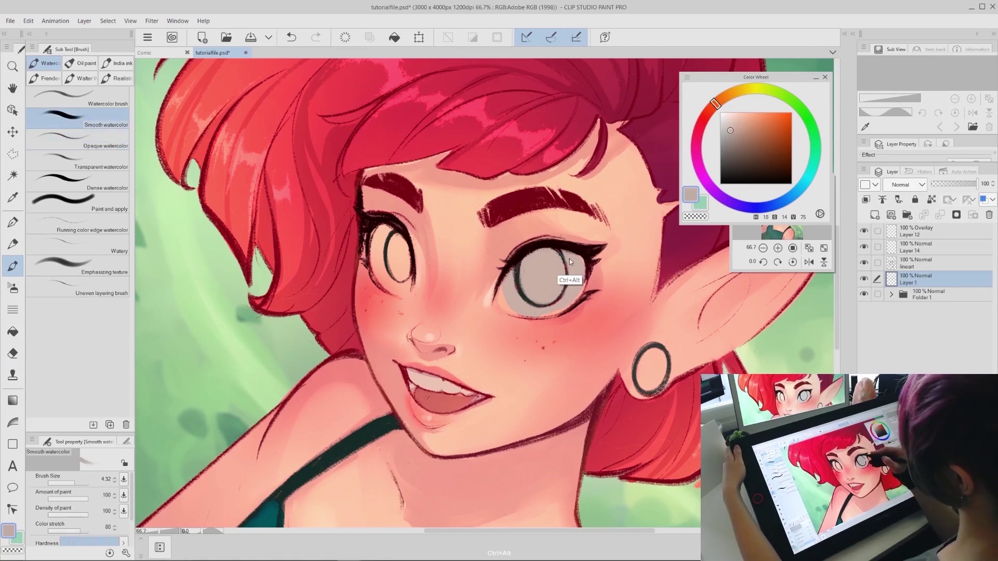
{"action": "mouse_move", "coordinate": [535, 291]}
{"action": "left_mouse_down"}
{"action": "mouse_move", "coordinate": [509, 296]}
{"action": "mouse_move", "coordinate": [527, 304]}
{"action": "mouse_move", "coordinate": [510, 289]}
{"action": "mouse_move", "coordinate": [576, 273]}
{"action": "left_mouse_up"}
{"action": "key", "text": "ctrl+z"}
{"action": "mouse_move", "coordinate": [387, 244]}
{"action": "left_mouse_down"}
{"action": "mouse_move", "coordinate": [397, 278]}
{"action": "mouse_move", "coordinate": [393, 268]}
{"action": "left_mouse_up"}
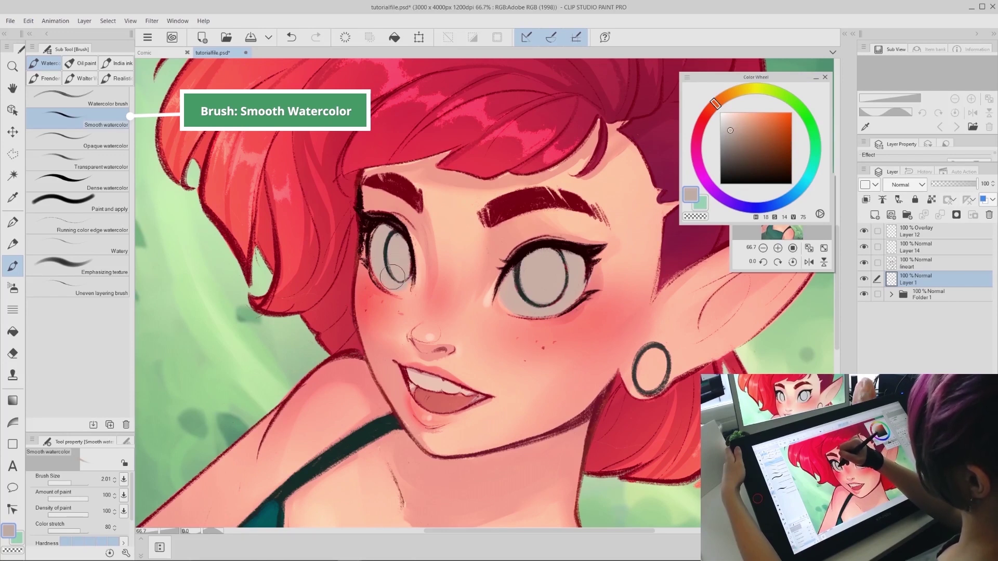
{"action": "mouse_move", "coordinate": [505, 296]}
{"action": "left_mouse_down"}
{"action": "mouse_move", "coordinate": [501, 306]}
{"action": "mouse_move", "coordinate": [530, 299]}
{"action": "mouse_move", "coordinate": [513, 287]}
{"action": "left_mouse_up"}
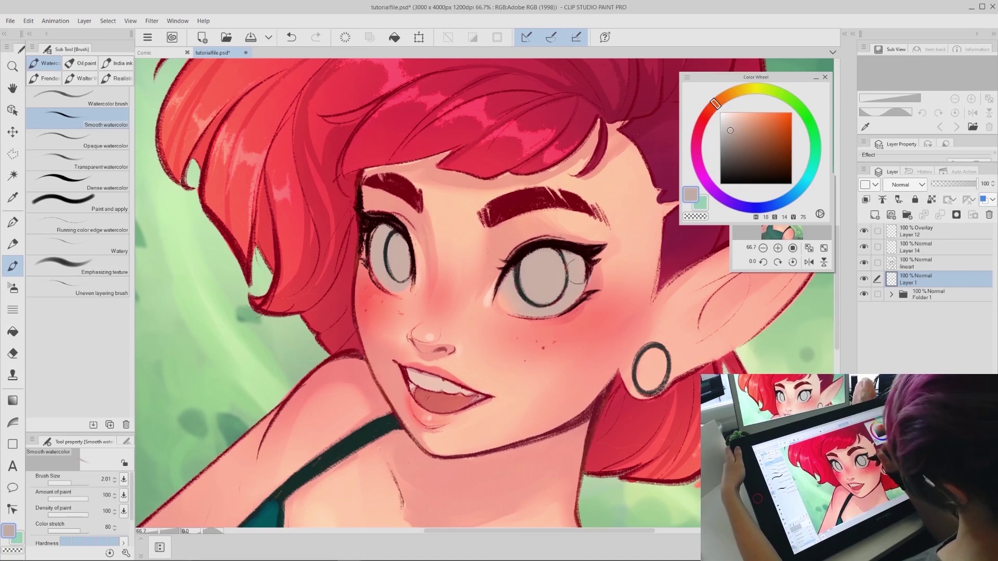
{"action": "mouse_move", "coordinate": [394, 278]}
{"action": "left_mouse_down"}
{"action": "mouse_move", "coordinate": [405, 280]}
{"action": "mouse_move", "coordinate": [395, 279]}
{"action": "left_mouse_up"}
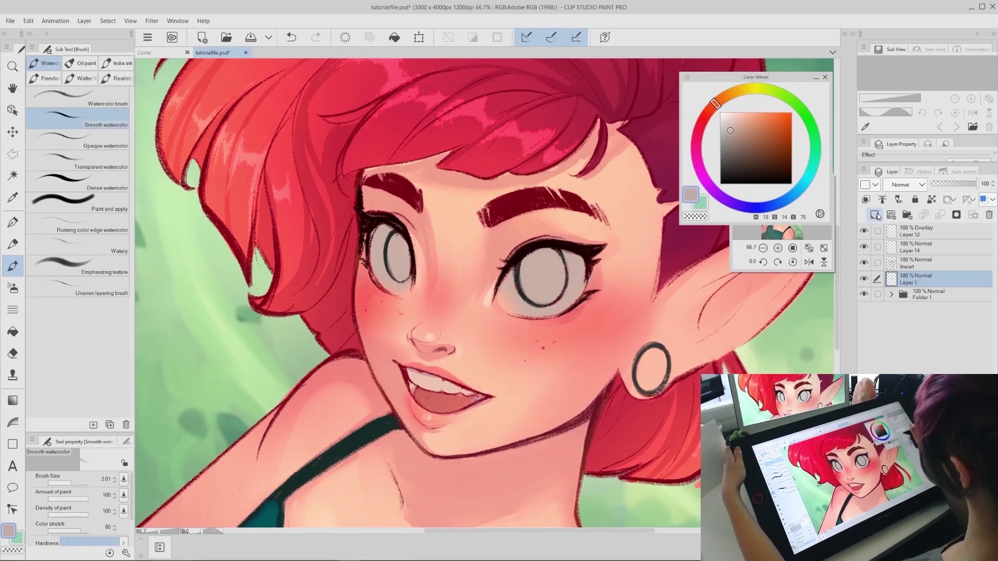
Step: Rename the painted layer as eyewhites and add a new layer above it
{"action": "double_click", "coordinate": [910, 282]}
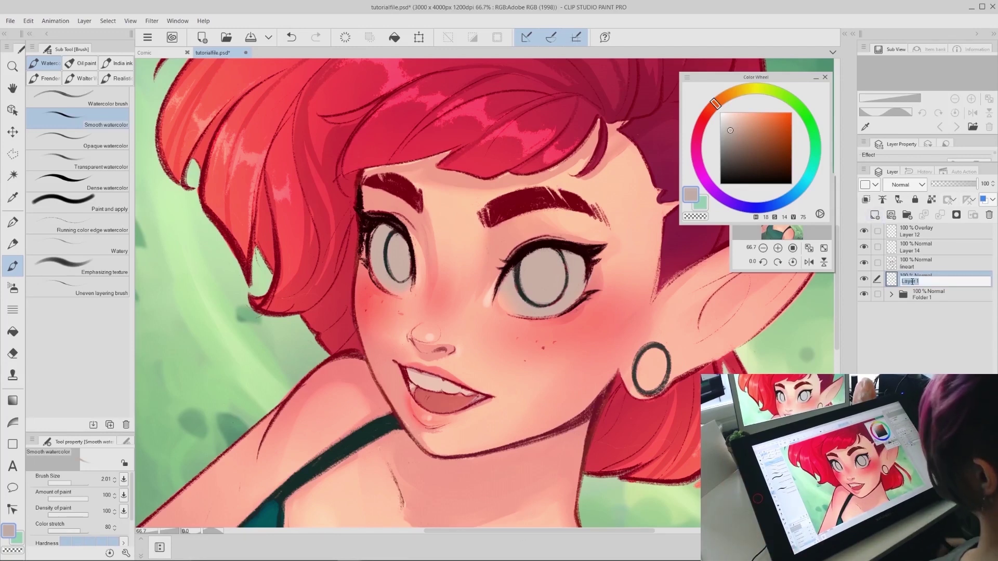
{"action": "type", "text": "eyewhites"}
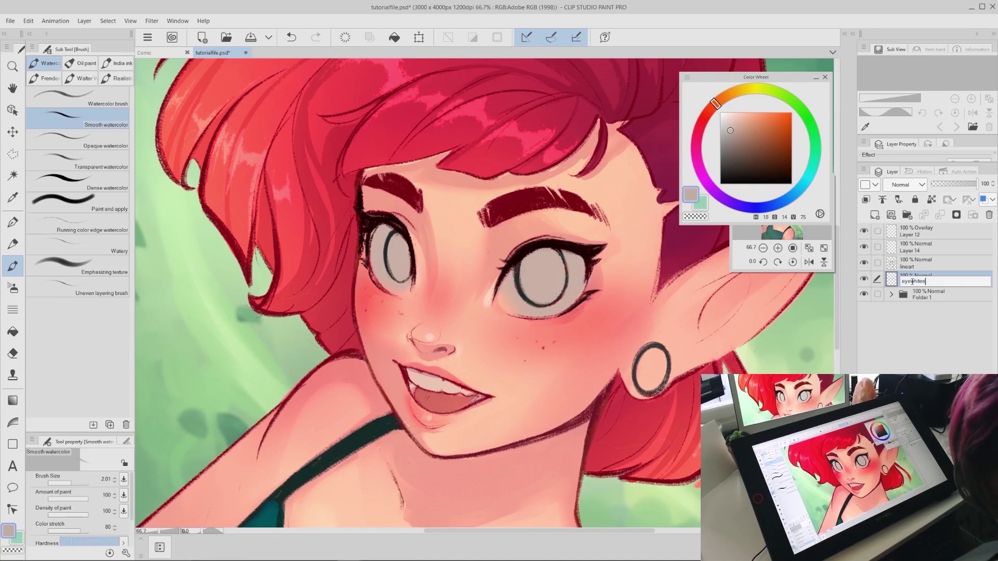
{"action": "key", "text": "Return"}
{"action": "left_click", "coordinate": [874, 215]}
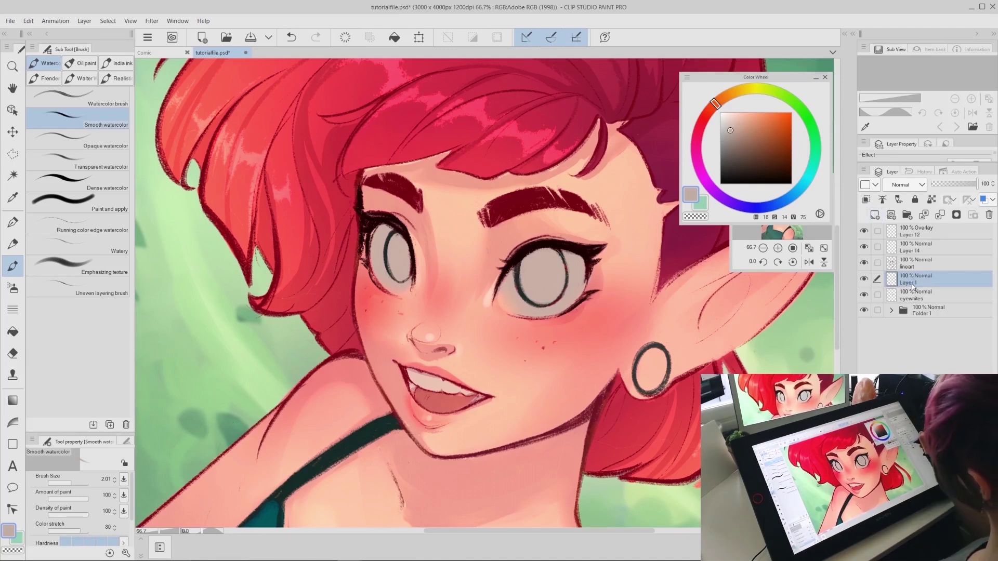
Step: Rename the new layer as iris and sample a green from the painting's background for the eye colour
{"action": "double_click", "coordinate": [911, 283]}
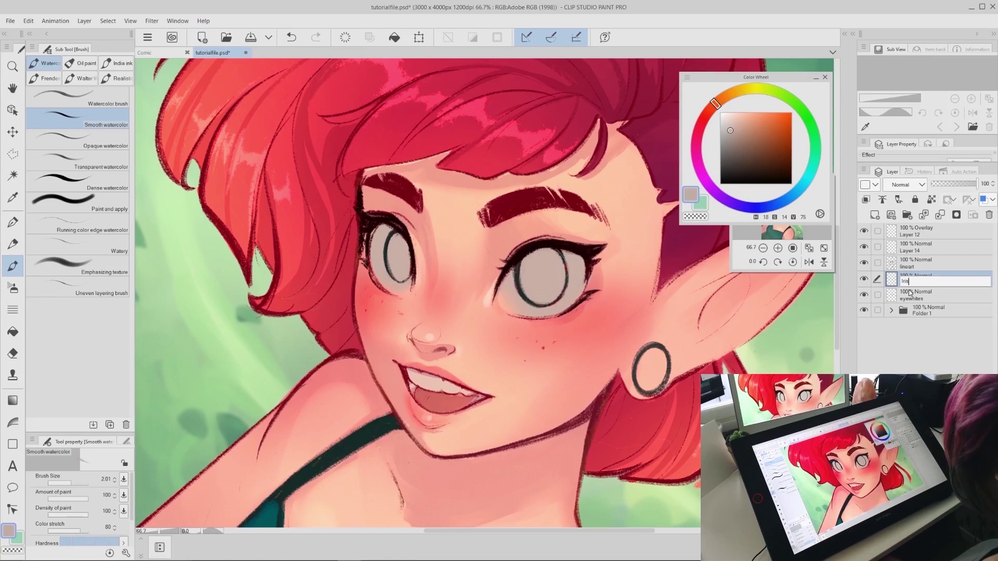
{"action": "key", "text": "Return"}
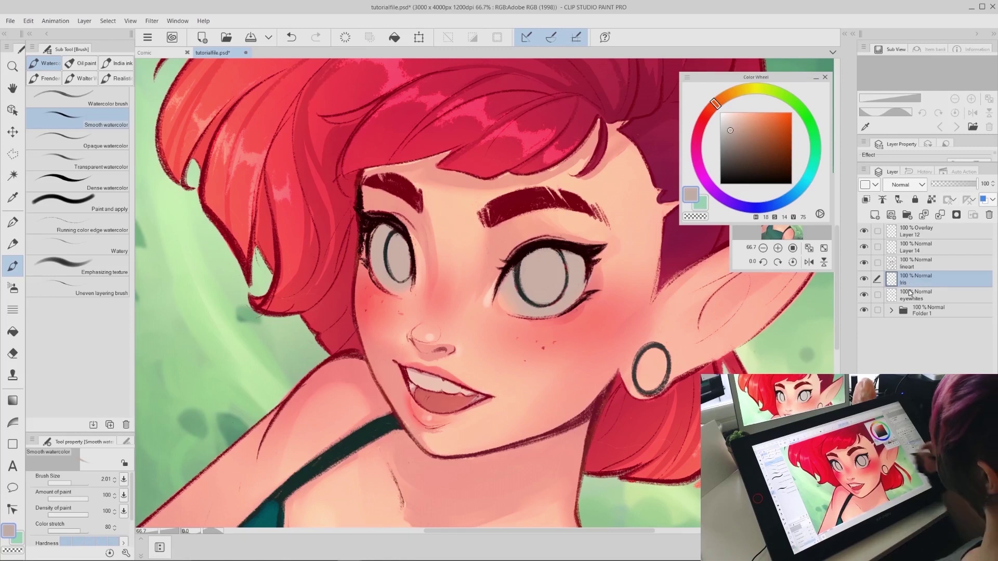
{"action": "left_click", "coordinate": [782, 93]}
{"action": "left_click_drag", "start_coordinate": [786, 97], "coordinate": [822, 159]}
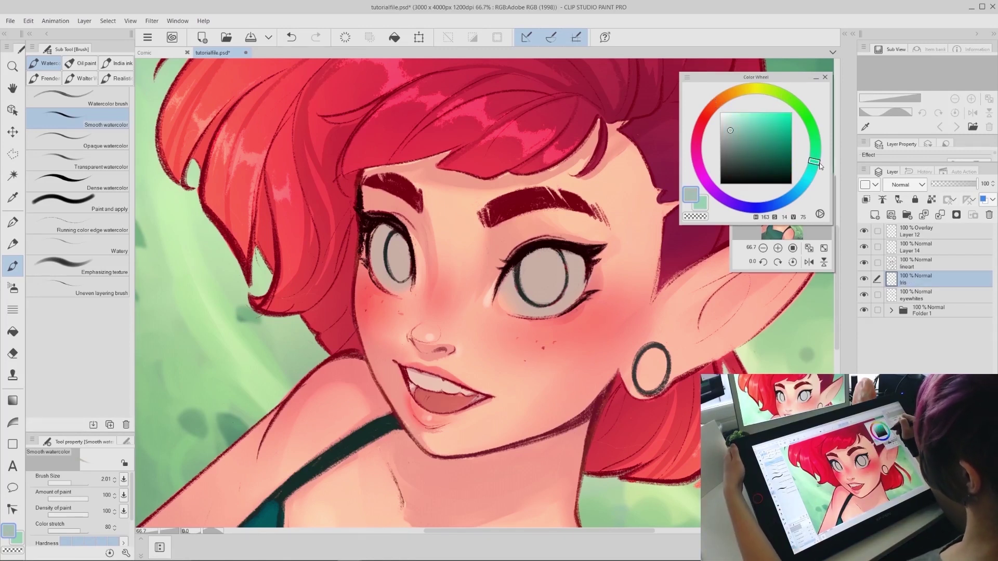
{"action": "left_click", "coordinate": [236, 287], "text": "alt"}
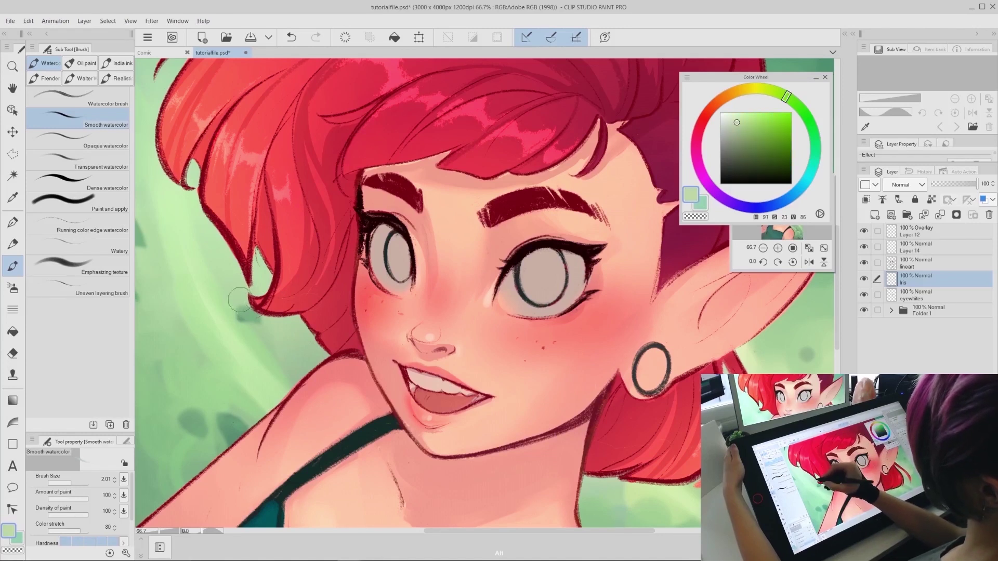
{"action": "left_click", "coordinate": [227, 449], "text": "alt"}
Step: Darken the green to a muted tone (S 24, V 50) and fill both irises with the Smooth watercolor brush
{"action": "left_click", "coordinate": [738, 133]}
{"action": "mouse_move", "coordinate": [558, 268]}
{"action": "left_mouse_down"}
{"action": "mouse_move", "coordinate": [536, 283]}
{"action": "mouse_move", "coordinate": [543, 291]}
{"action": "mouse_move", "coordinate": [550, 262]}
{"action": "mouse_move", "coordinate": [527, 262]}
{"action": "mouse_move", "coordinate": [546, 281]}
{"action": "left_mouse_up"}
{"action": "key", "text": "ctrl+z"}
{"action": "left_click", "coordinate": [737, 148]}
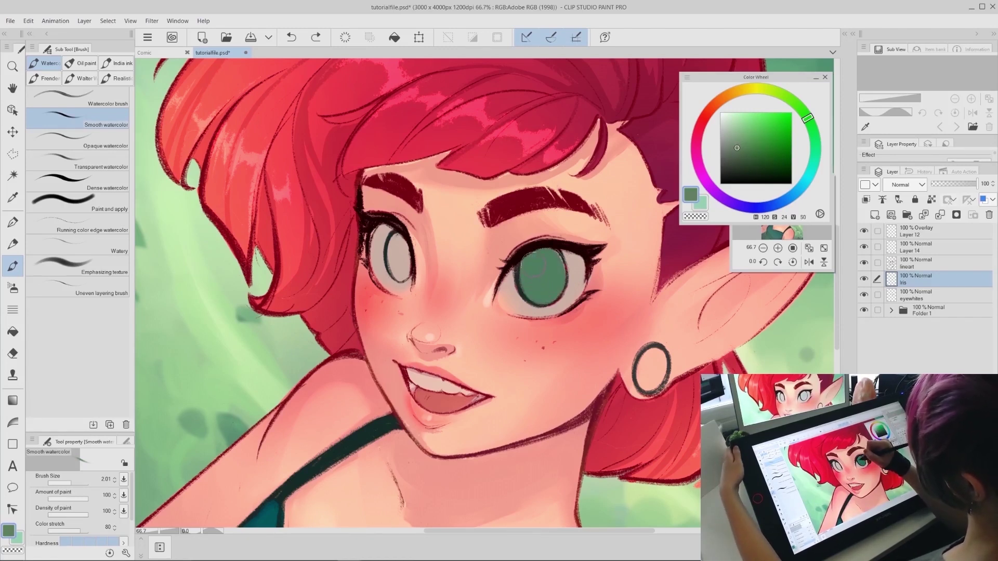
{"action": "mouse_move", "coordinate": [372, 234]}
{"action": "left_mouse_down"}
{"action": "mouse_move", "coordinate": [403, 255]}
{"action": "mouse_move", "coordinate": [400, 275]}
{"action": "mouse_move", "coordinate": [400, 264]}
{"action": "left_mouse_up"}
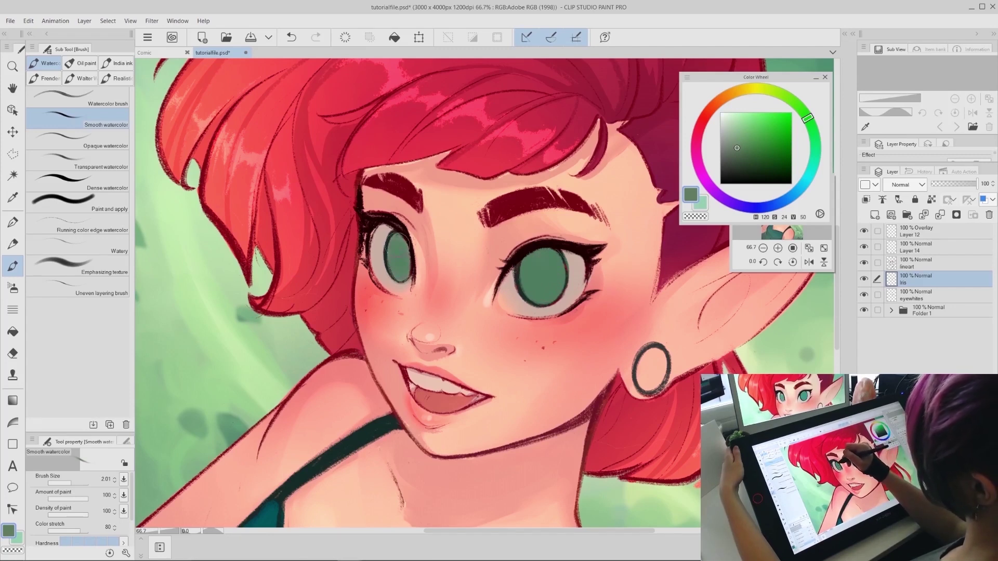
{"action": "key", "text": "ctrl+z"}
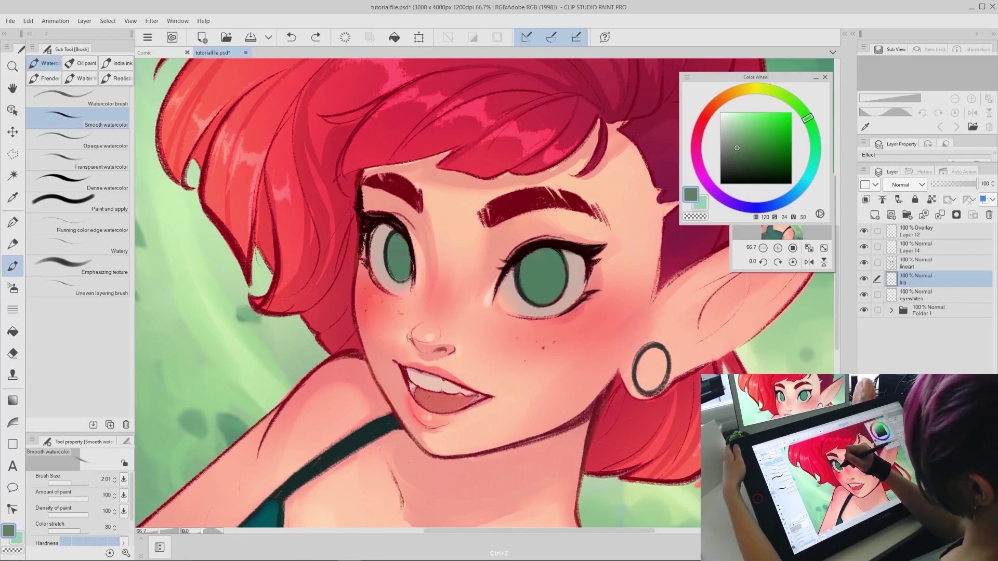
{"action": "left_click_drag", "start_coordinate": [398, 242], "coordinate": [400, 251]}
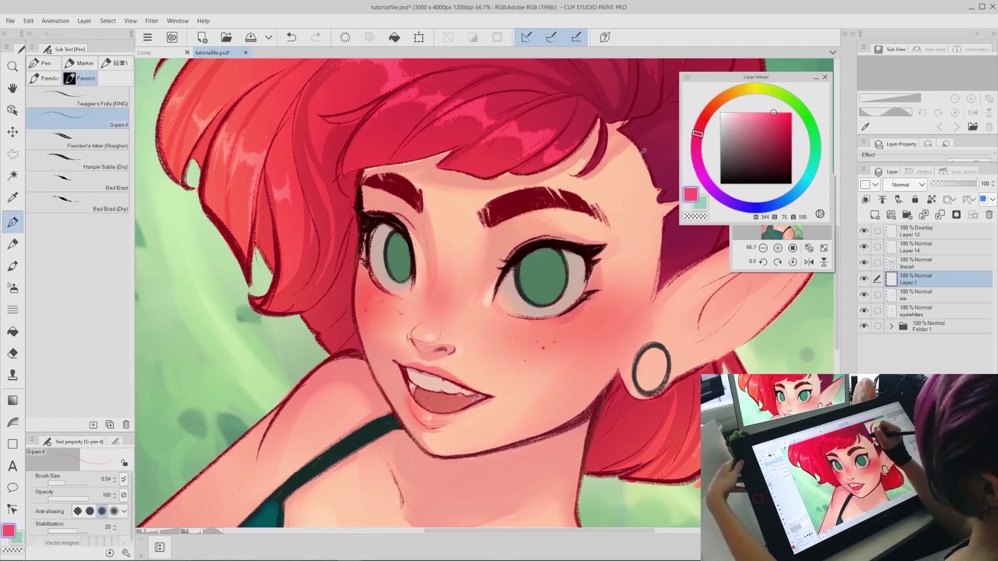
Step: Add a layer above Layer 12 and draw a pink arrow beside the forehead with G-pen 4 to mark the light direction
{"action": "left_click_drag", "start_coordinate": [652, 145], "coordinate": [598, 191]}
{"action": "key", "text": "ctrl+z"}
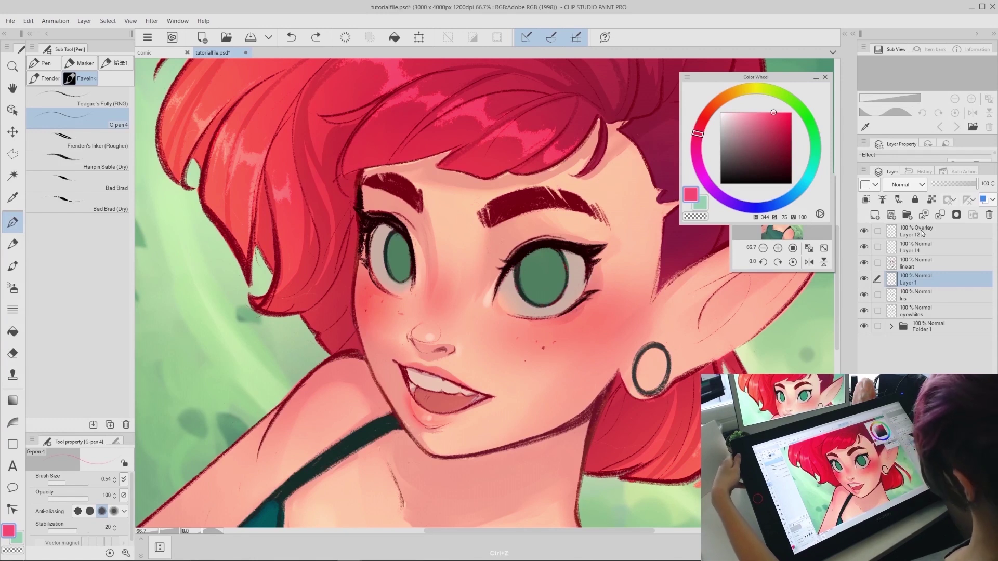
{"action": "left_click", "coordinate": [904, 231]}
{"action": "left_click", "coordinate": [875, 214]}
{"action": "left_click_drag", "start_coordinate": [657, 142], "coordinate": [618, 166]}
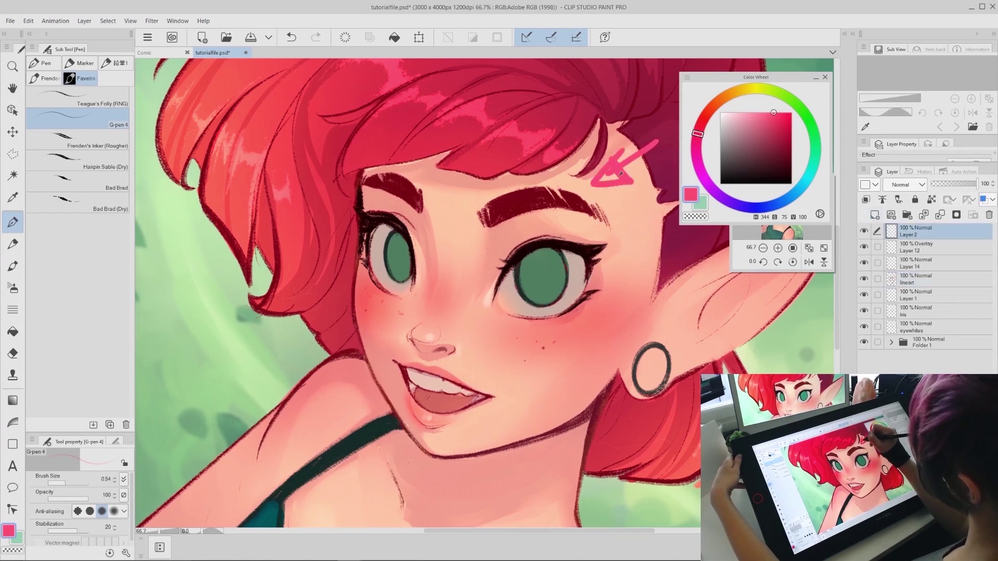
{"action": "key", "text": "ctrl+z"}
{"action": "mouse_move", "coordinate": [660, 132]}
{"action": "left_mouse_down"}
{"action": "mouse_move", "coordinate": [667, 157]}
{"action": "mouse_move", "coordinate": [662, 149]}
{"action": "mouse_move", "coordinate": [631, 162]}
{"action": "mouse_move", "coordinate": [646, 155]}
{"action": "mouse_move", "coordinate": [661, 165]}
{"action": "mouse_move", "coordinate": [631, 173]}
{"action": "mouse_move", "coordinate": [606, 160]}
{"action": "mouse_move", "coordinate": [622, 173]}
{"action": "mouse_move", "coordinate": [593, 188]}
{"action": "mouse_move", "coordinate": [617, 202]}
{"action": "left_mouse_up"}
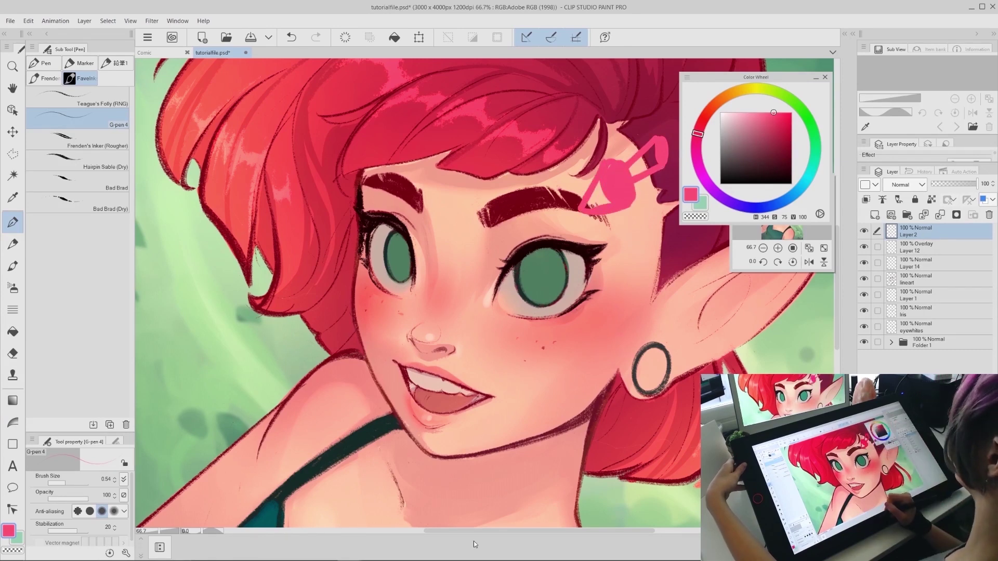
Step: Draw a smiling sun behind the arrow and move the whole light marker away from the face, toward the background
{"action": "left_click_drag", "start_coordinate": [718, 107], "coordinate": [731, 125]}
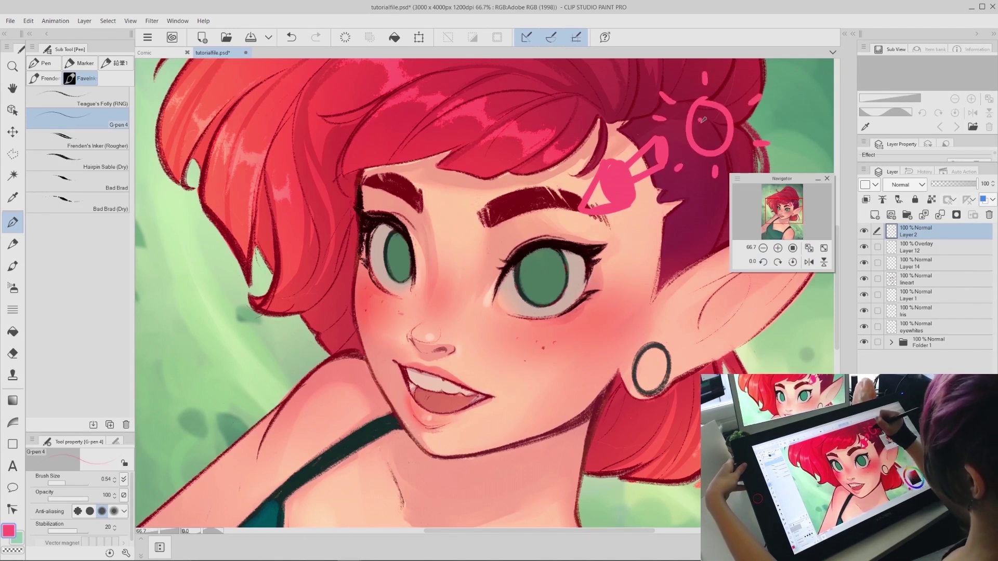
{"action": "left_click_drag", "start_coordinate": [701, 131], "coordinate": [724, 124]}
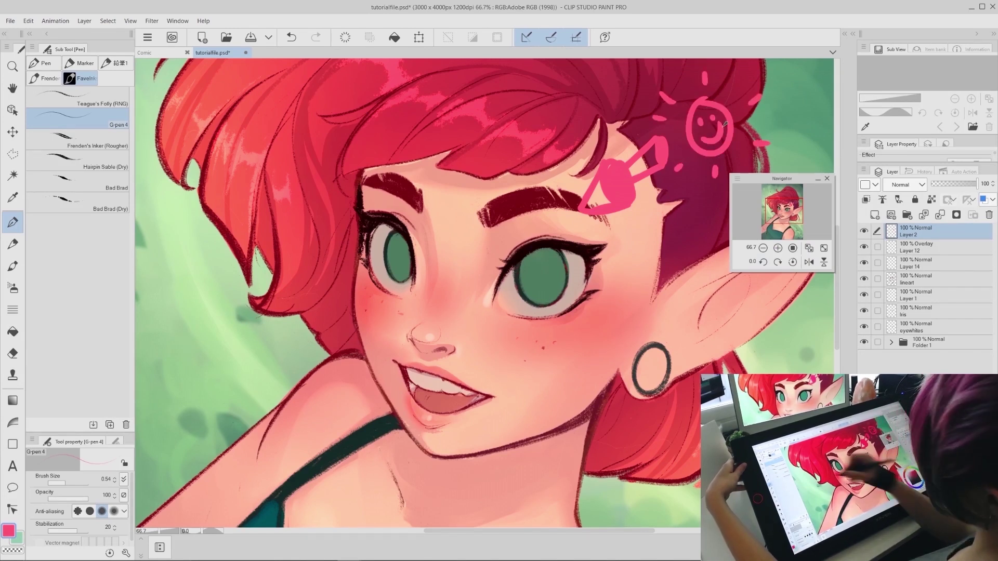
{"action": "left_click", "coordinate": [12, 132]}
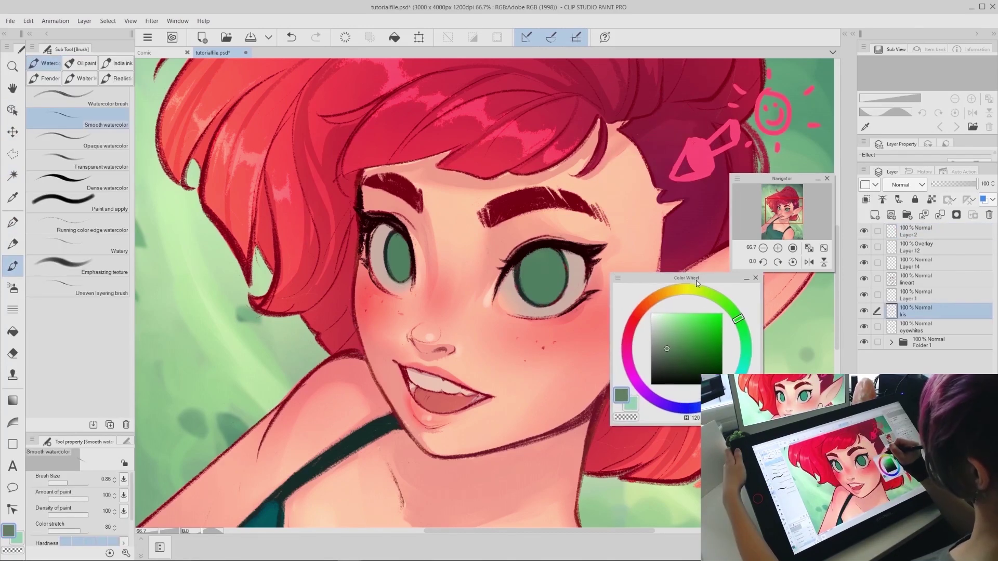
Step: Move the Color Wheel next to the smaller eye and pick a darker, cooler green (H 142, S 46, V 27)
{"action": "left_click_drag", "start_coordinate": [719, 277], "coordinate": [236, 237]}
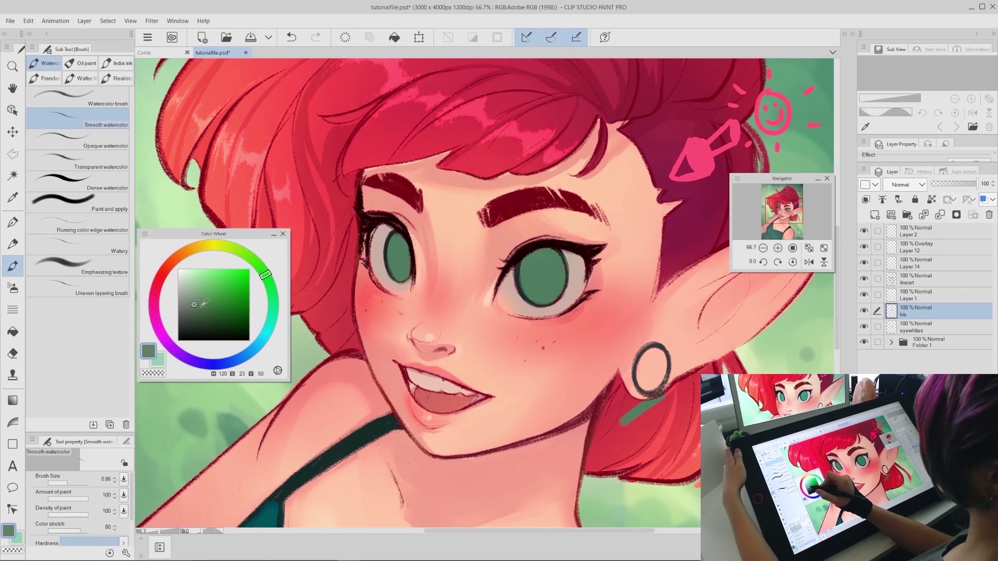
{"action": "left_click", "coordinate": [211, 321]}
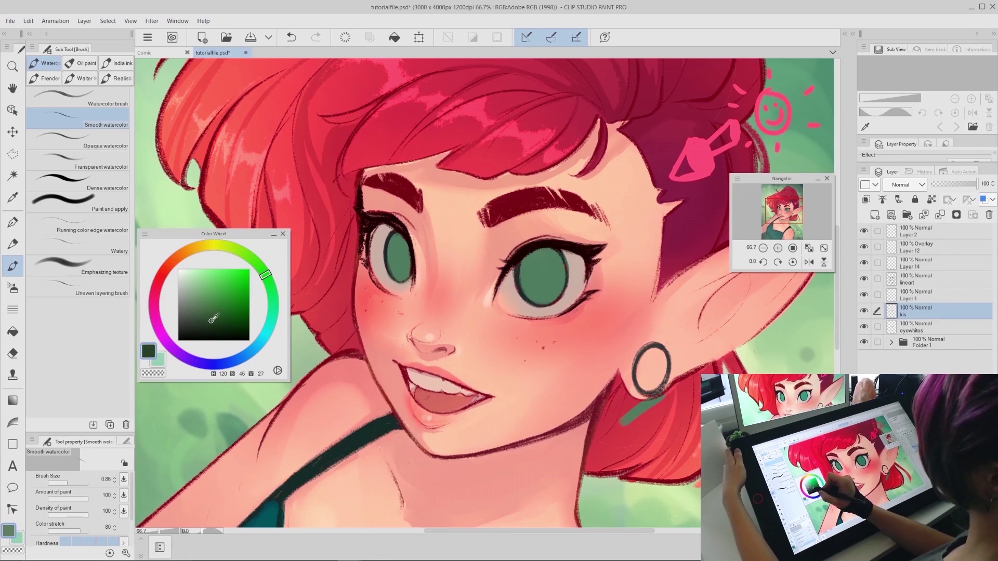
{"action": "left_click", "coordinate": [274, 300]}
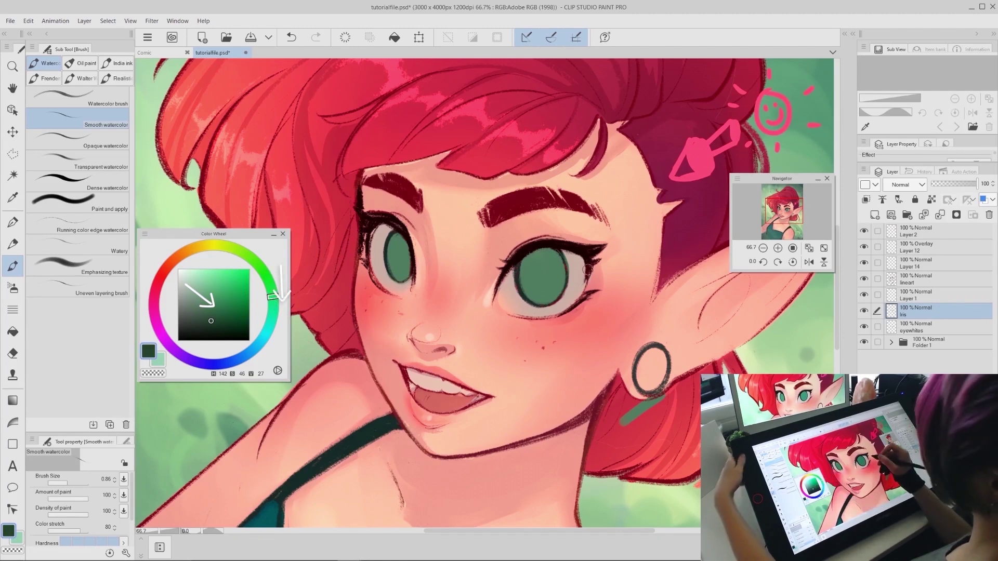
Step: Choose the Soft airbrush and lock the transparent pixels of the iris layer
{"action": "key", "text": "b"}
{"action": "mouse_move", "coordinate": [582, 227]}
{"action": "left_mouse_down"}
{"action": "mouse_move", "coordinate": [566, 284]}
{"action": "mouse_move", "coordinate": [578, 252]}
{"action": "left_mouse_up"}
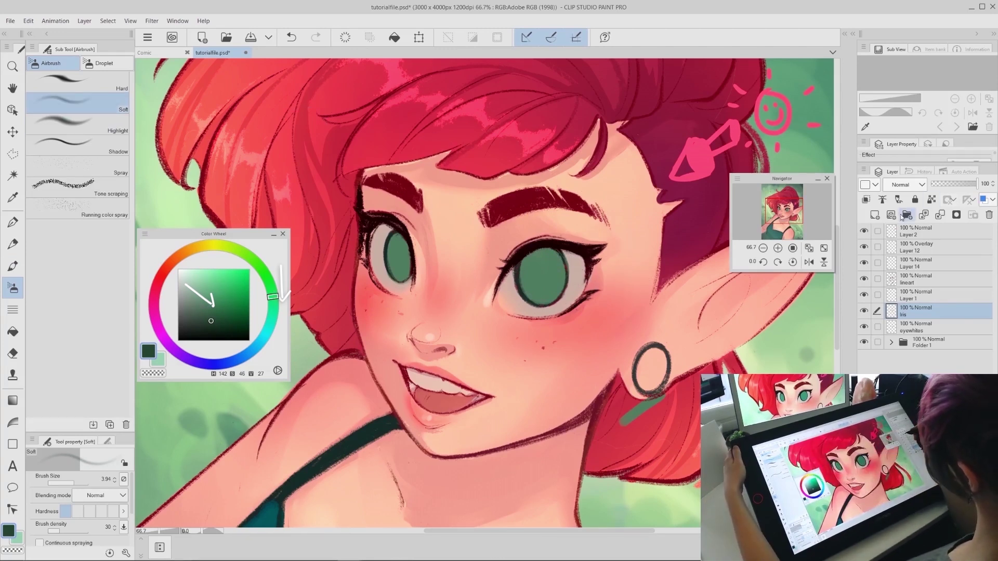
{"action": "left_click", "coordinate": [933, 201]}
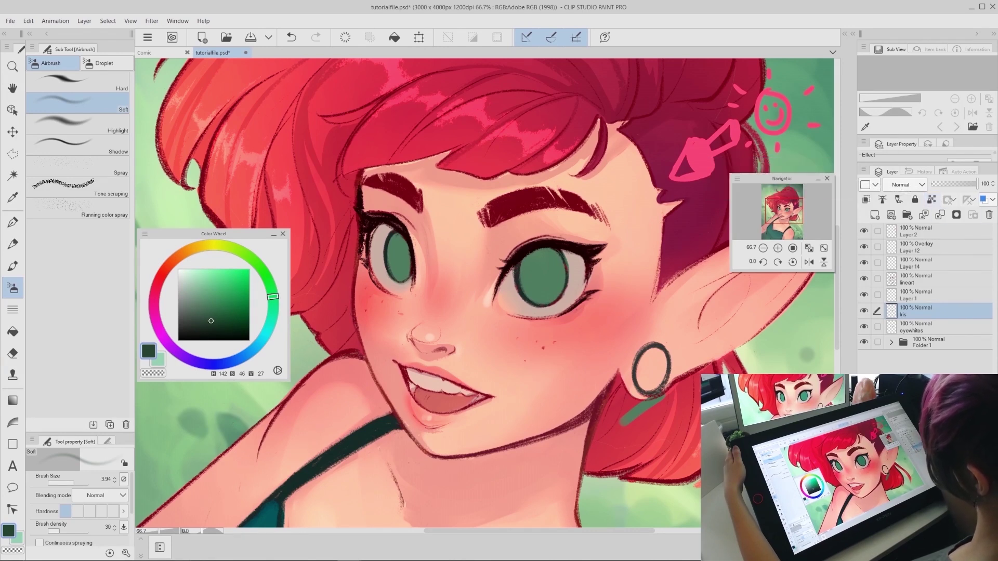
{"action": "left_click", "coordinate": [932, 202]}
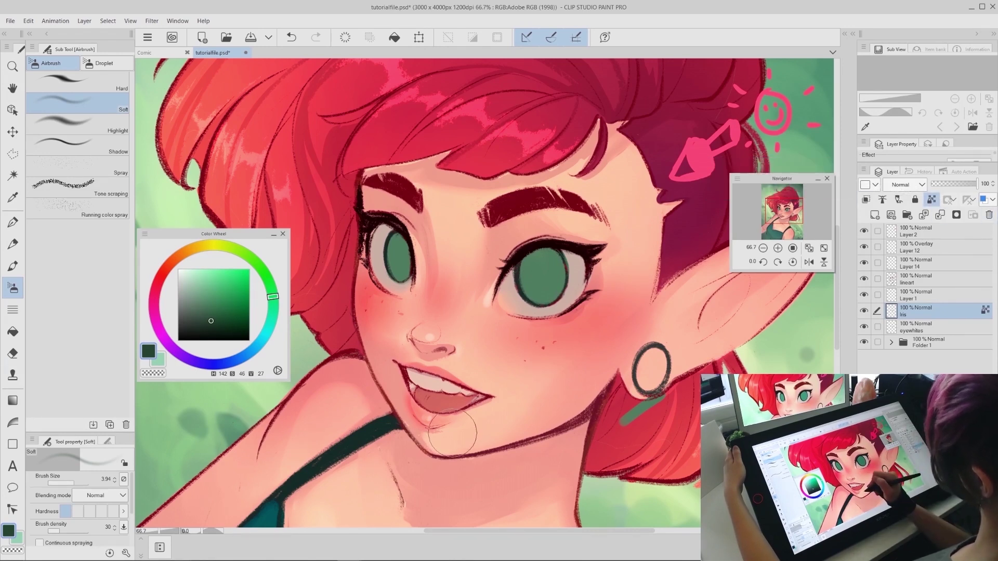
Step: Airbrush dark green shading over the upper part and edges of both irises, reducing the brush size to 3.32
{"action": "mouse_move", "coordinate": [571, 255]}
{"action": "left_mouse_down"}
{"action": "mouse_move", "coordinate": [561, 246]}
{"action": "mouse_move", "coordinate": [617, 300]}
{"action": "left_mouse_up"}
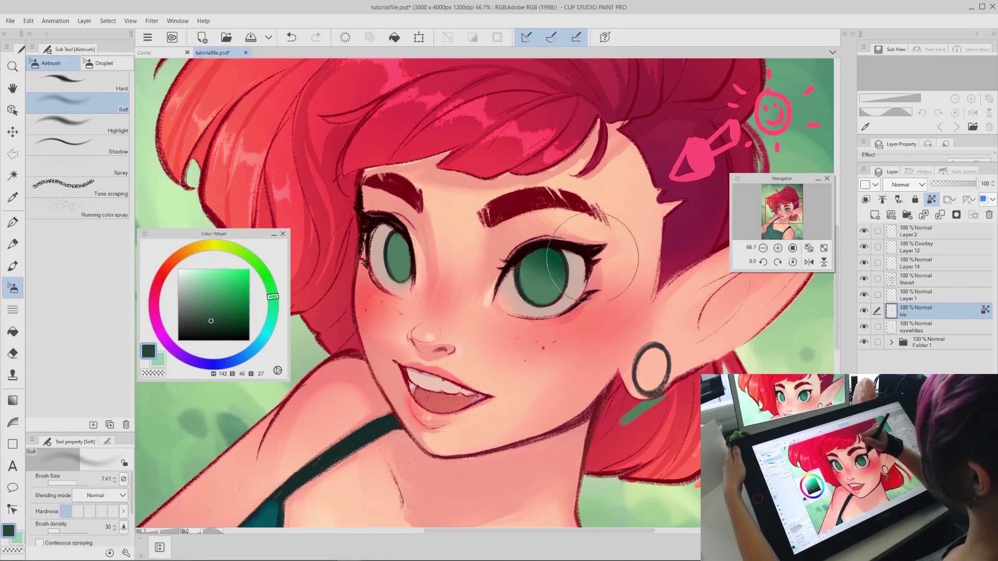
{"action": "left_click_drag", "start_coordinate": [602, 296], "coordinate": [590, 289]}
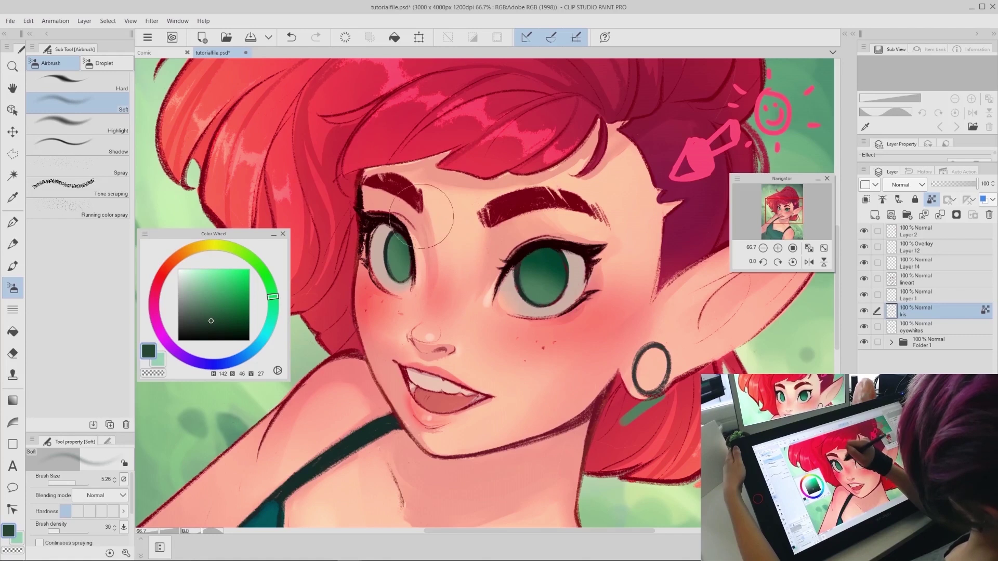
{"action": "left_click_drag", "start_coordinate": [456, 202], "coordinate": [441, 202]}
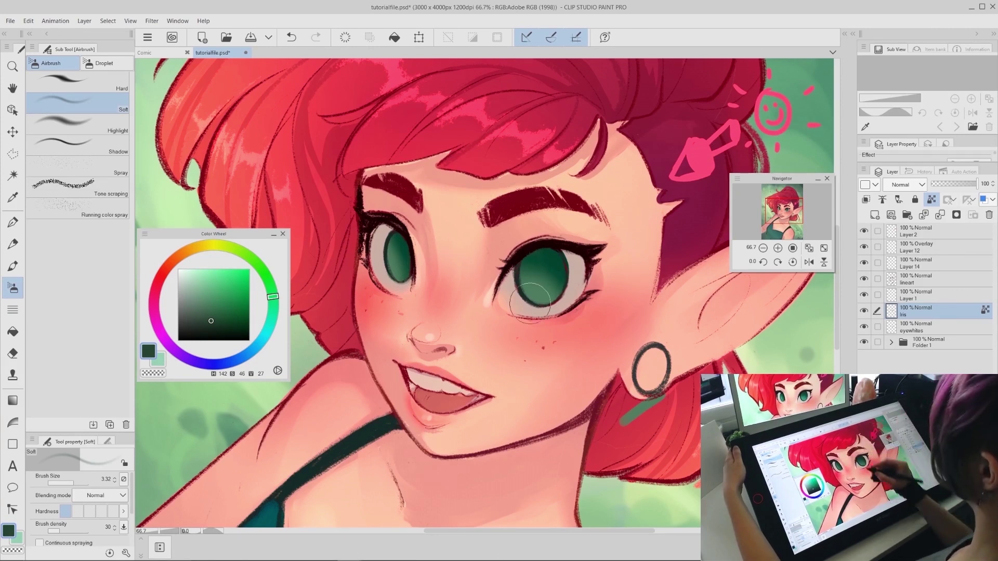
Step: Sample the iris green, shift it to a light yellowish green (H 102, S 31, V 80), and airbrush a glow in the larger iris's lower half
{"action": "left_click", "coordinate": [538, 290], "text": "alt"}
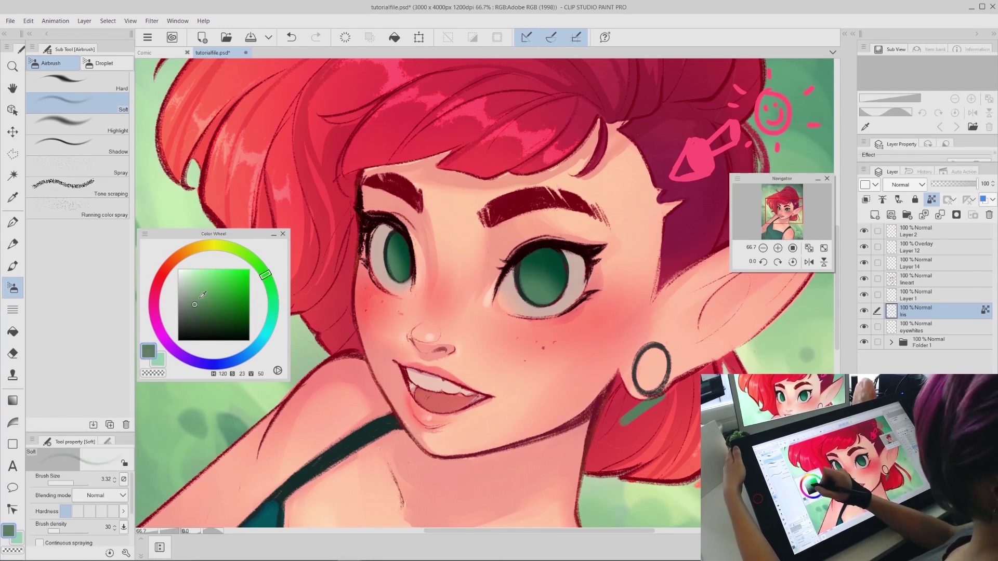
{"action": "left_click", "coordinate": [190, 289]}
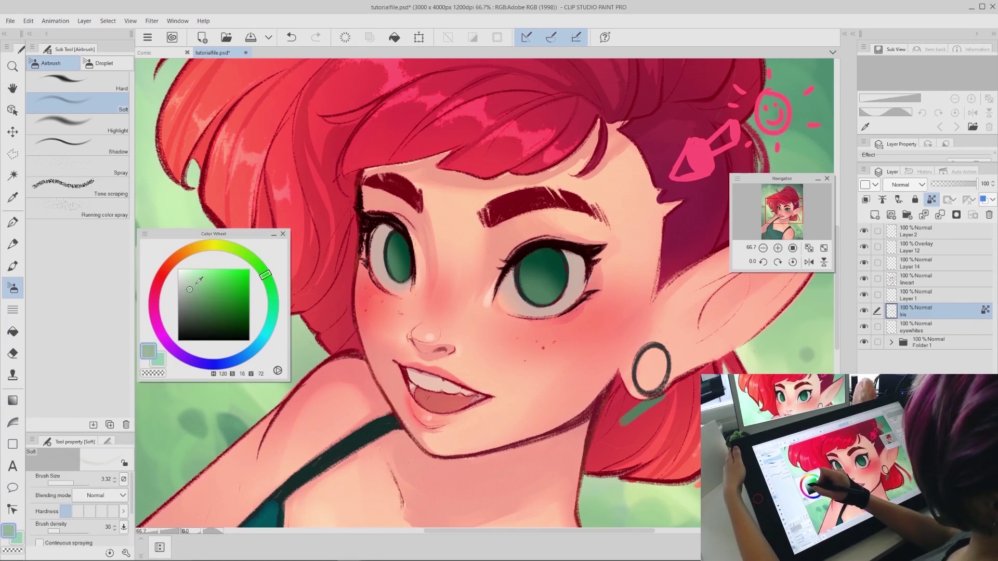
{"action": "left_click", "coordinate": [256, 265]}
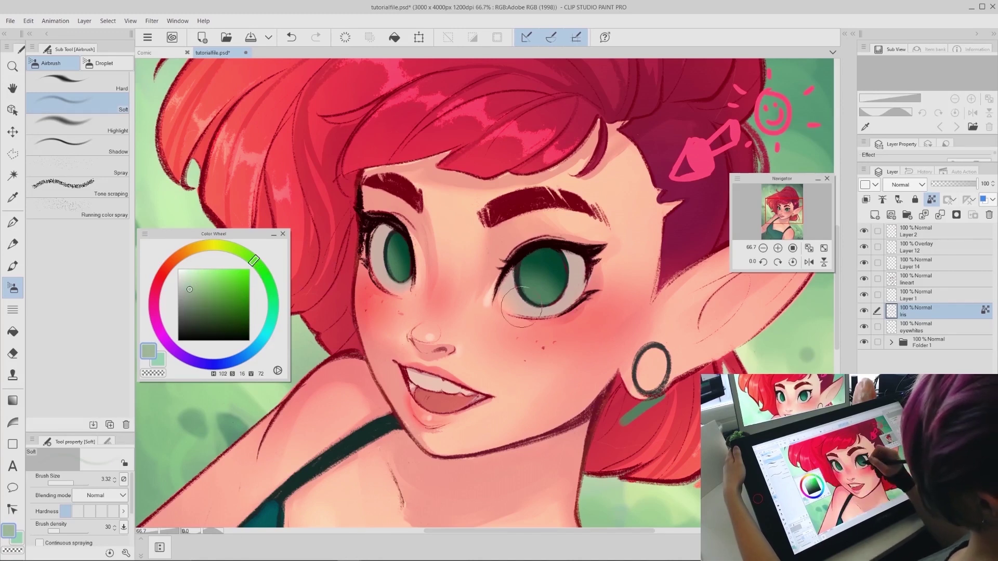
{"action": "key", "text": "ctrl+z"}
{"action": "left_click", "coordinate": [200, 283]}
{"action": "left_click_drag", "start_coordinate": [532, 294], "coordinate": [535, 295]}
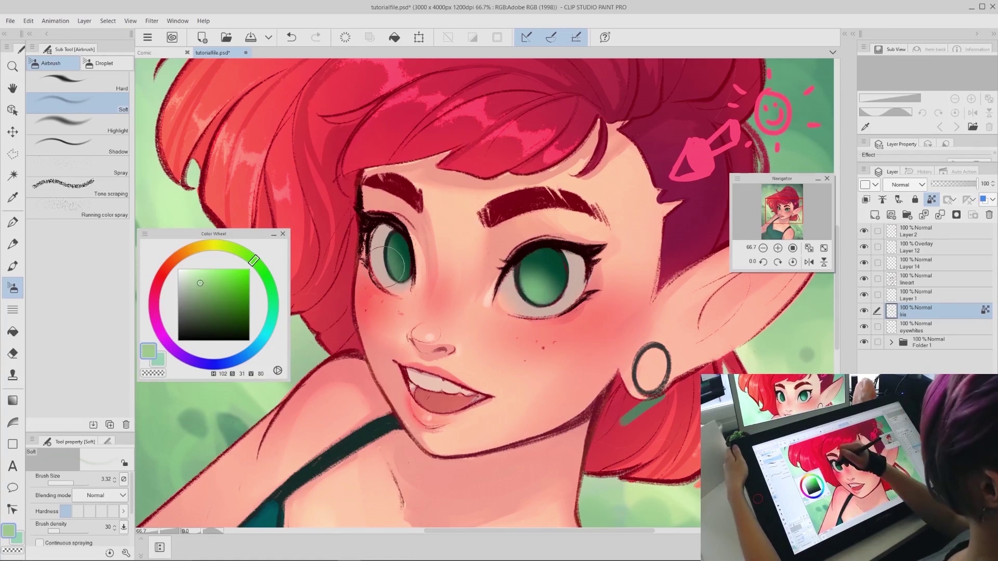
Step: Add the light green glow to the smaller iris at brush size 2.23 and deepen its edge with the sampled dark green
{"action": "mouse_move", "coordinate": [502, 256]}
{"action": "left_mouse_down", "text": "ctrl+alt"}
{"action": "mouse_move", "coordinate": [511, 263]}
{"action": "mouse_move", "coordinate": [499, 256]}
{"action": "left_mouse_up", "text": "ctrl+alt"}
{"action": "left_click_drag", "start_coordinate": [390, 260], "coordinate": [390, 260]}
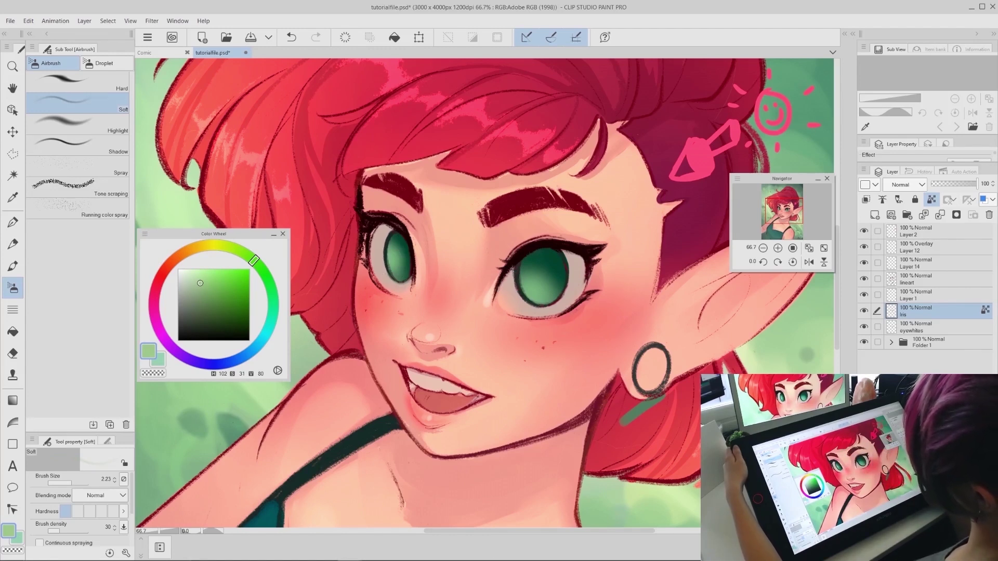
{"action": "left_click", "coordinate": [521, 282], "text": "alt"}
{"action": "left_click_drag", "start_coordinate": [411, 235], "coordinate": [406, 254]}
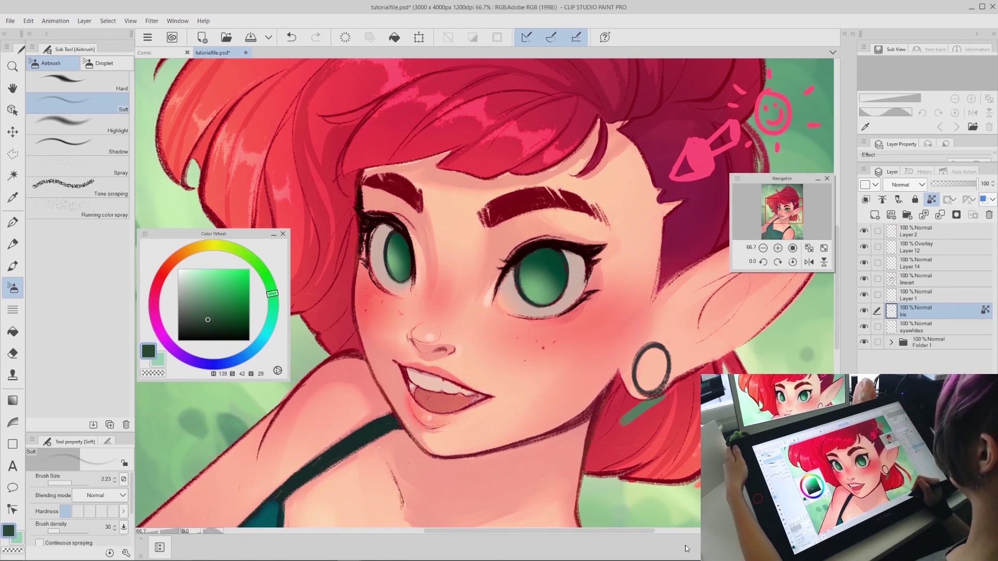
Step: Sample the smaller iris's green and intensify the glow in both irises with a brighter, more saturated tone
{"action": "left_click", "coordinate": [393, 282], "text": "alt"}
{"action": "left_click", "coordinate": [214, 278]}
{"action": "left_click", "coordinate": [219, 269]}
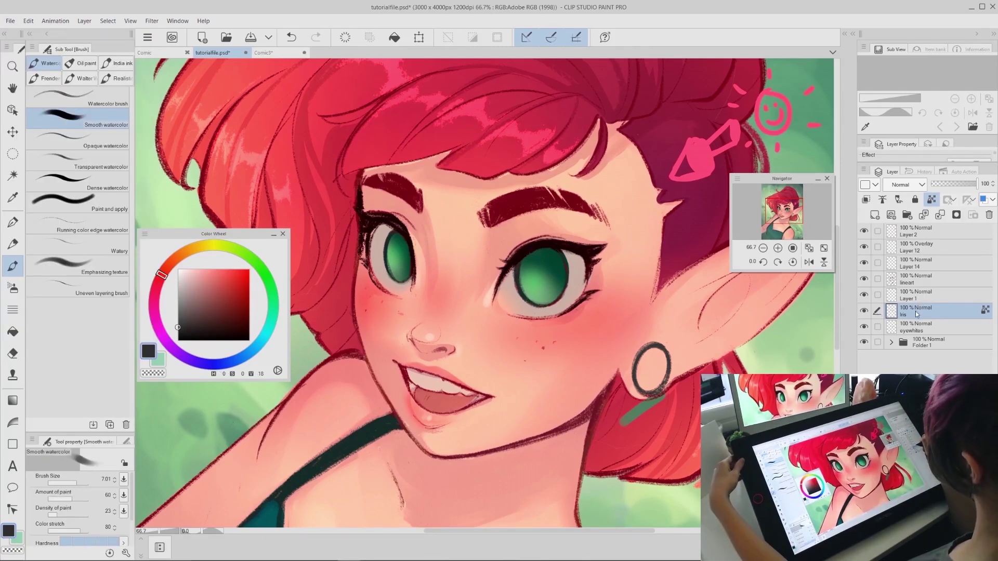
Step: Add a Normal-mode layer above the iris layer and choose a greyish purple (H 278, S 9, V 43)
{"action": "left_click", "coordinate": [875, 215]}
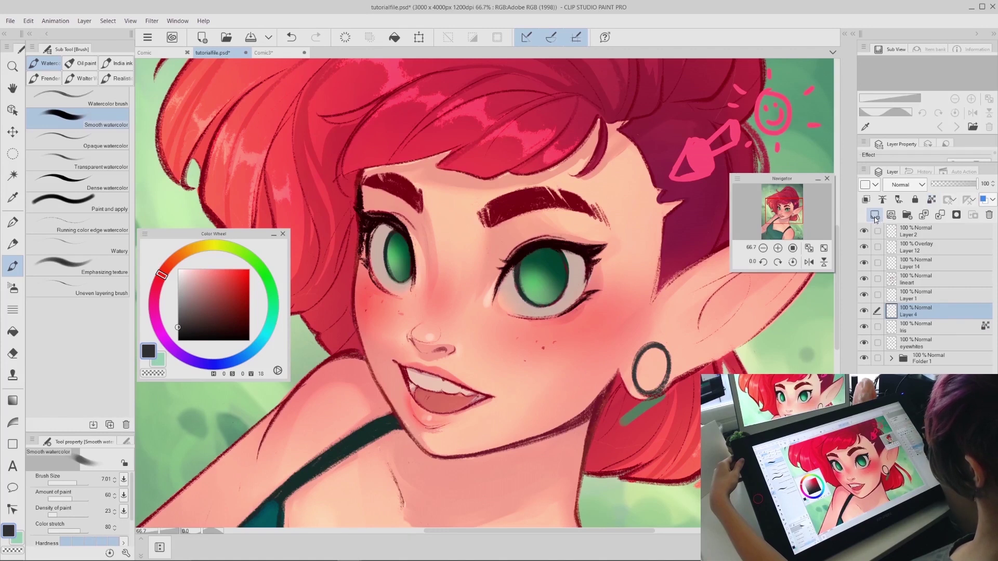
{"action": "left_click", "coordinate": [911, 188]}
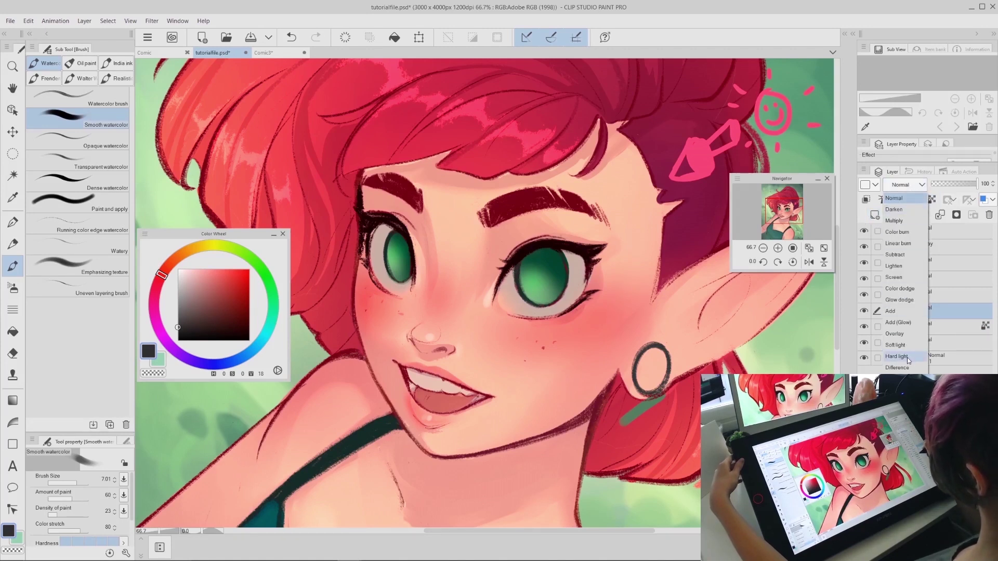
{"action": "left_click", "coordinate": [901, 201]}
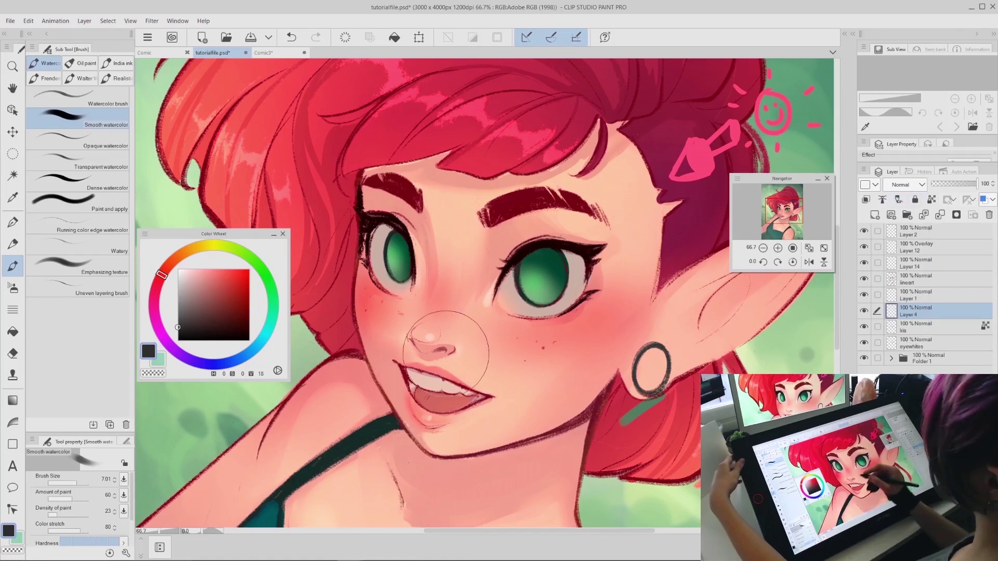
{"action": "left_click_drag", "start_coordinate": [172, 280], "coordinate": [178, 354]}
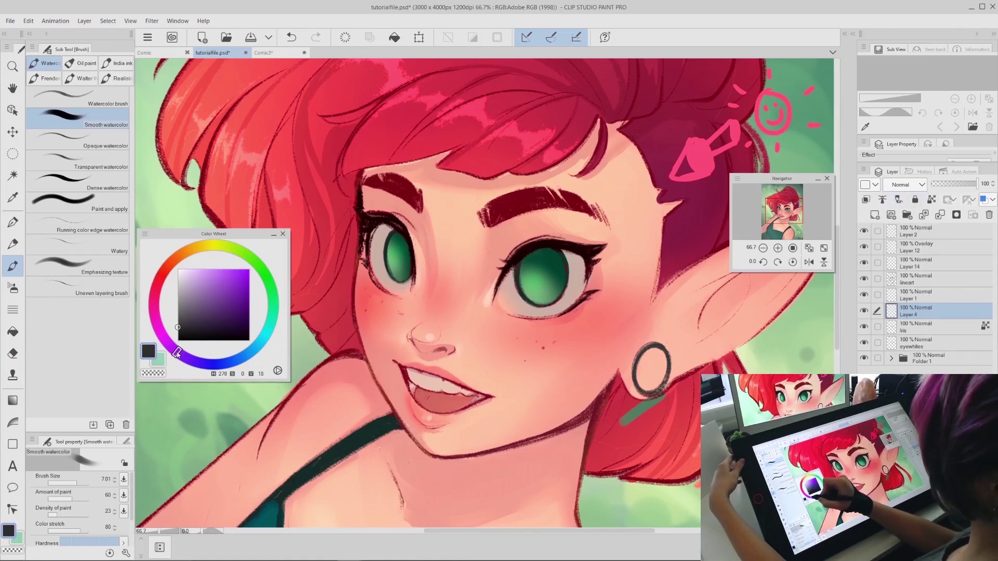
{"action": "mouse_move", "coordinate": [192, 317]}
{"action": "left_mouse_down"}
{"action": "mouse_move", "coordinate": [189, 296]}
{"action": "mouse_move", "coordinate": [180, 325]}
{"action": "mouse_move", "coordinate": [184, 310]}
{"action": "left_mouse_up"}
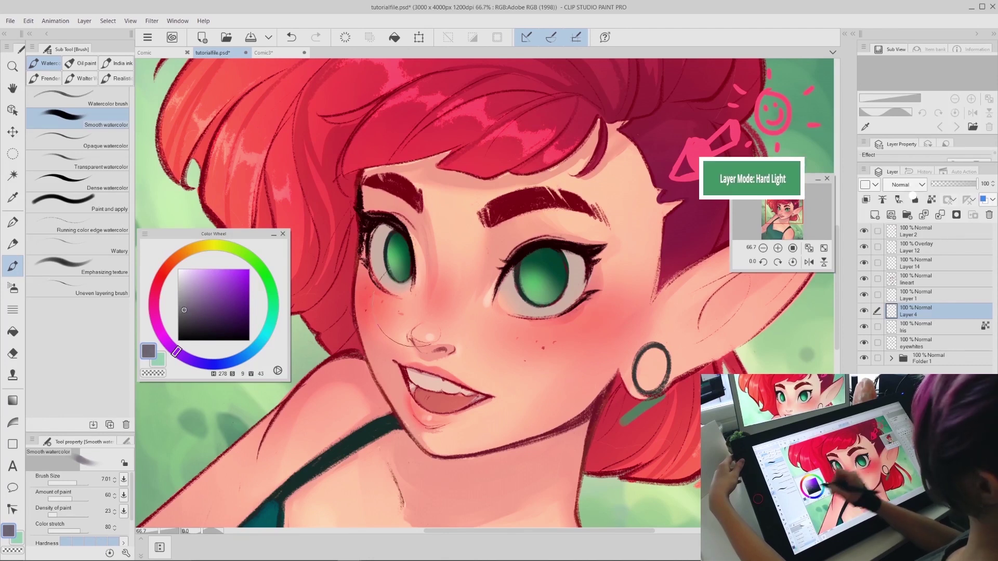
Step: Compare the Hard light, Multiply and Overlay blending modes on the new layer using a G-pen test stroke across the larger eye
{"action": "left_click", "coordinate": [907, 184]}
{"action": "left_click", "coordinate": [904, 356]}
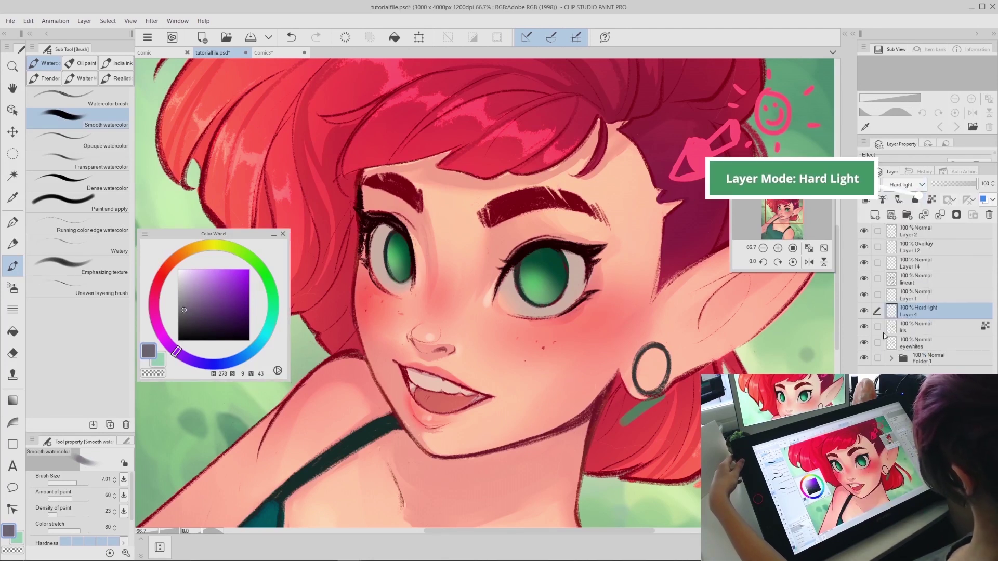
{"action": "key", "text": "p"}
{"action": "mouse_move", "coordinate": [583, 279]}
{"action": "left_mouse_down"}
{"action": "mouse_move", "coordinate": [571, 275]}
{"action": "mouse_move", "coordinate": [580, 279]}
{"action": "left_mouse_up"}
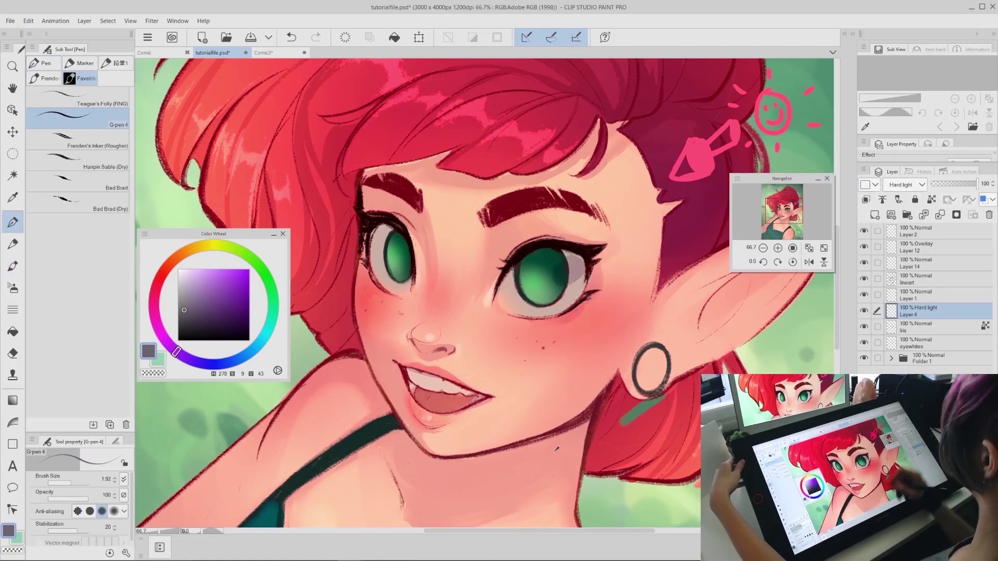
{"action": "left_click", "coordinate": [907, 184]}
{"action": "left_click", "coordinate": [903, 224]}
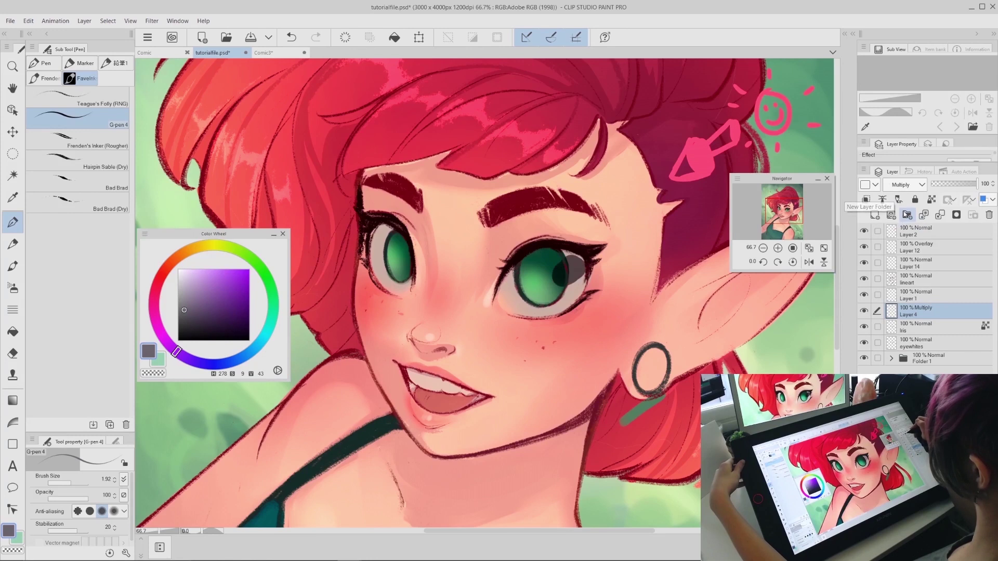
{"action": "left_click", "coordinate": [908, 186]}
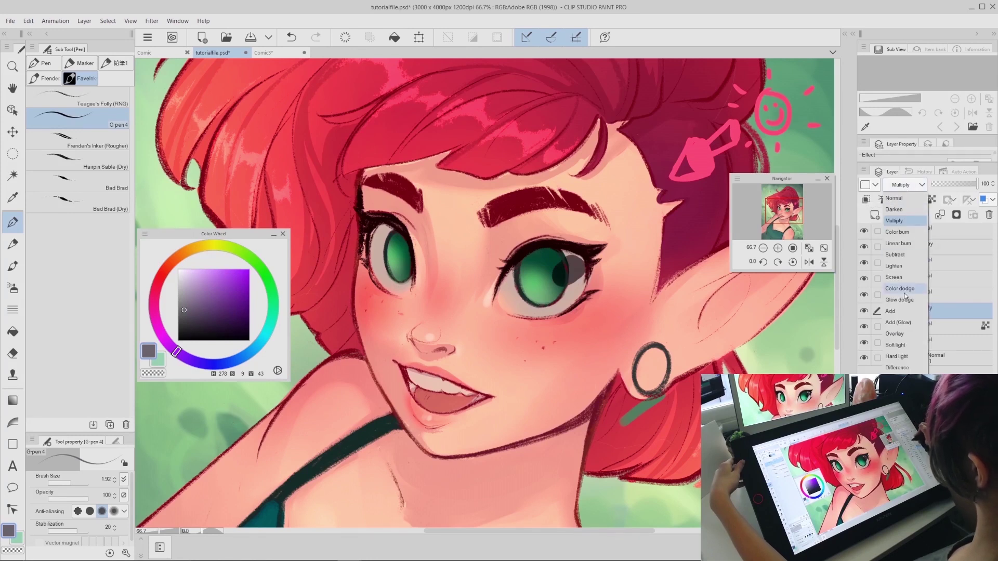
{"action": "left_click", "coordinate": [903, 333]}
{"action": "left_click", "coordinate": [907, 184]}
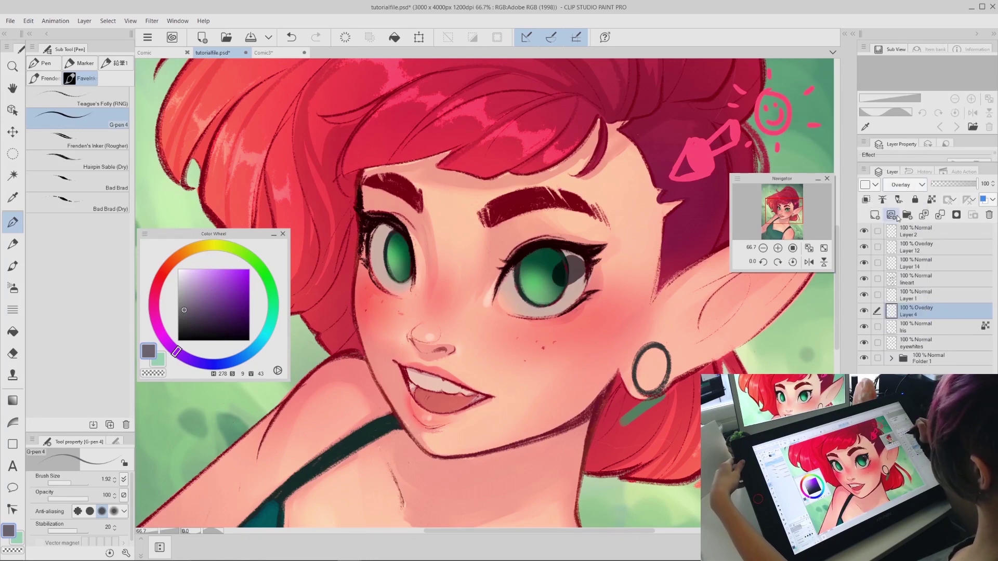
{"action": "left_click", "coordinate": [911, 277]}
Step: Set the new layer to Hard light and draw the greyish purple lid shadow across the eyes with the G-pen
{"action": "left_click", "coordinate": [907, 185]}
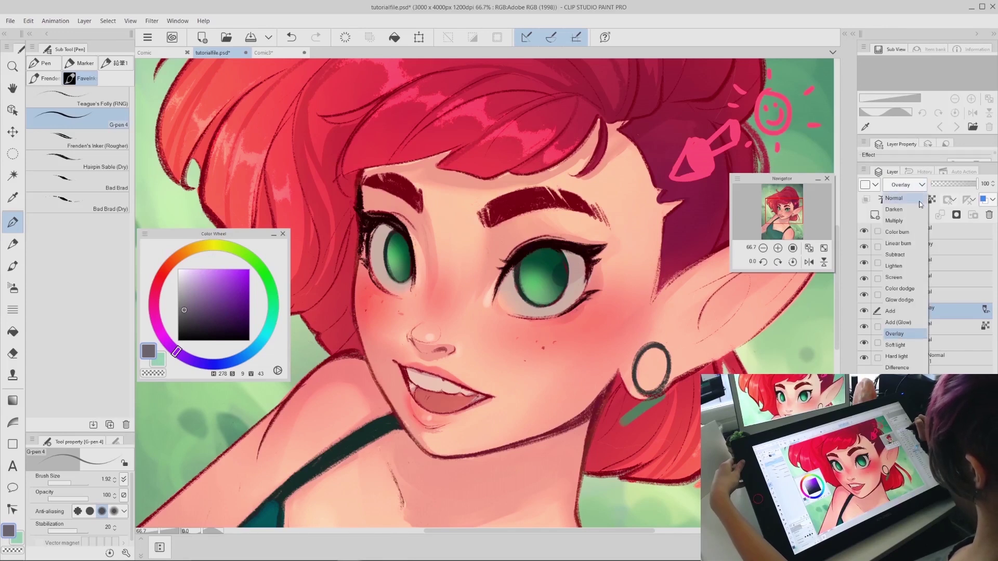
{"action": "left_click", "coordinate": [907, 351]}
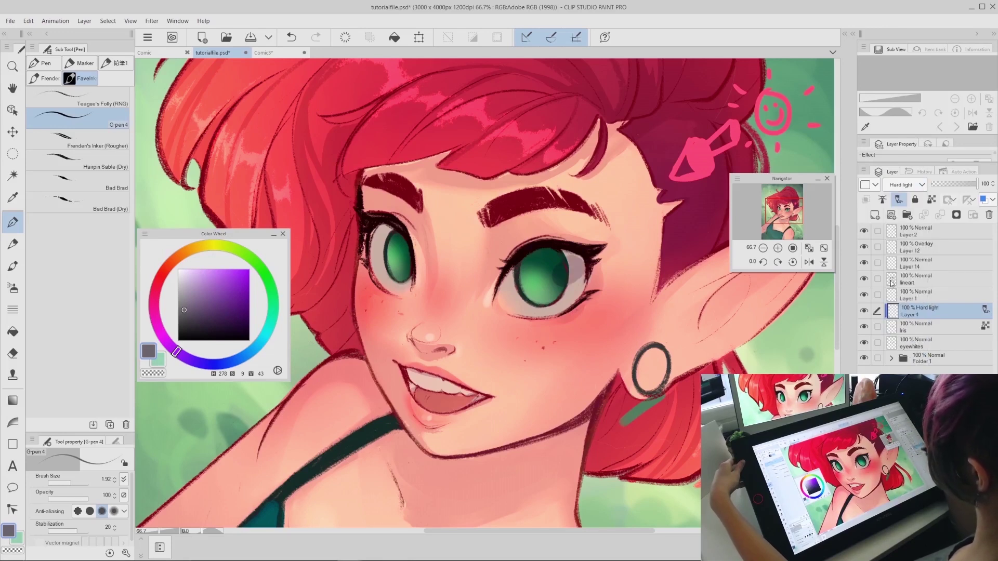
{"action": "mouse_move", "coordinate": [583, 266]}
{"action": "left_mouse_down"}
{"action": "mouse_move", "coordinate": [541, 263]}
{"action": "mouse_move", "coordinate": [513, 279]}
{"action": "left_mouse_up"}
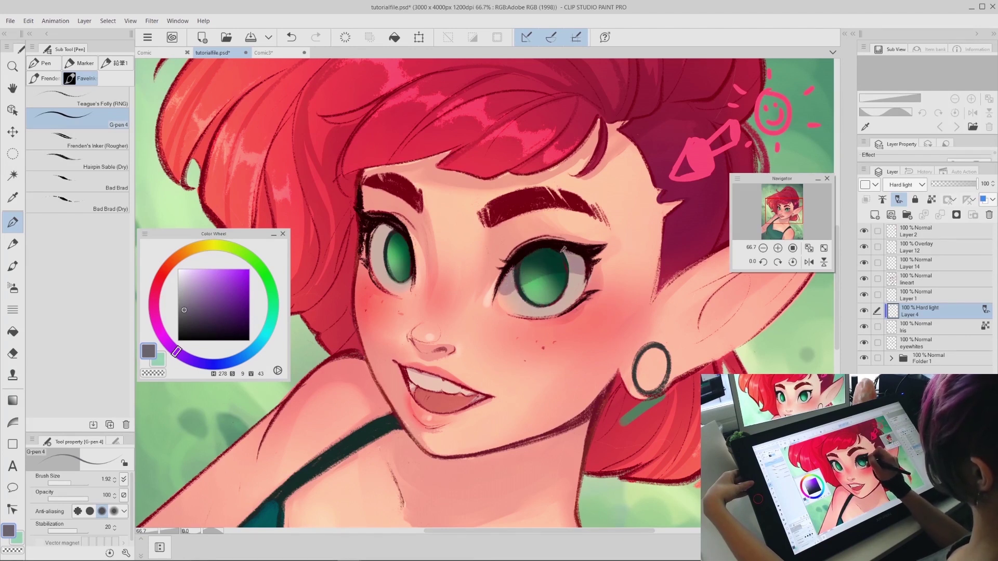
{"action": "left_click_drag", "start_coordinate": [575, 275], "coordinate": [518, 279]}
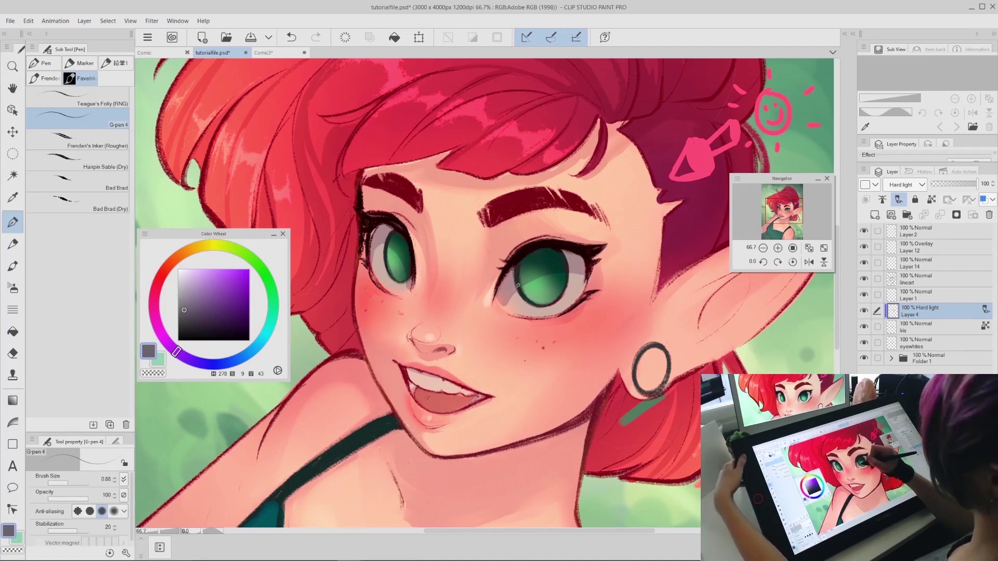
Step: Blend the shadow over the larger eye with the Smooth watercolor brush, redoing the first stroke
{"action": "key", "text": "b"}
{"action": "left_click", "coordinate": [121, 125]}
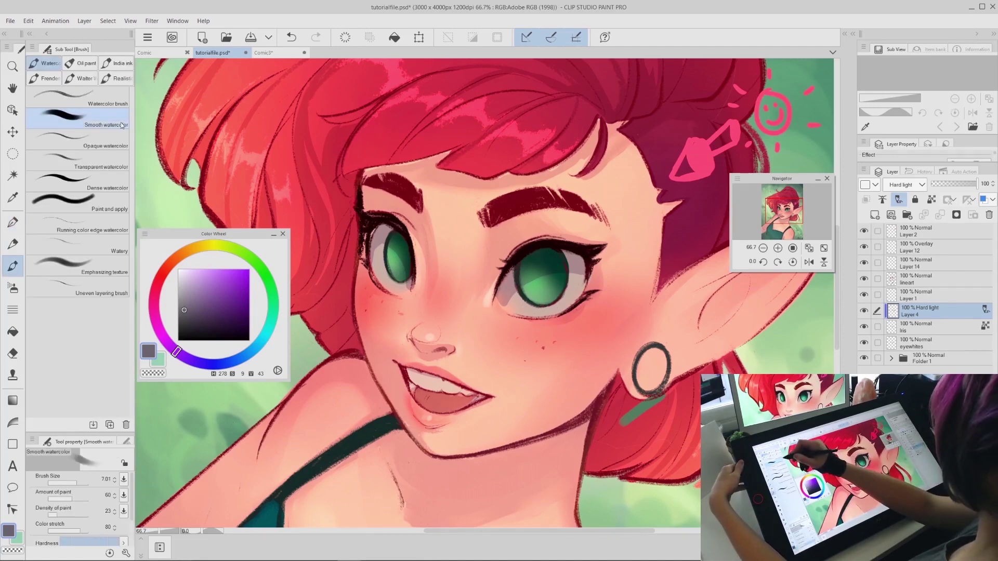
{"action": "left_click_drag", "start_coordinate": [658, 296], "coordinate": [651, 299]}
{"action": "mouse_move", "coordinate": [514, 307]}
{"action": "left_mouse_down"}
{"action": "mouse_move", "coordinate": [510, 278]}
{"action": "mouse_move", "coordinate": [511, 291]}
{"action": "left_mouse_up"}
{"action": "key", "text": "ctrl+z"}
{"action": "left_click_drag", "start_coordinate": [572, 265], "coordinate": [564, 289]}
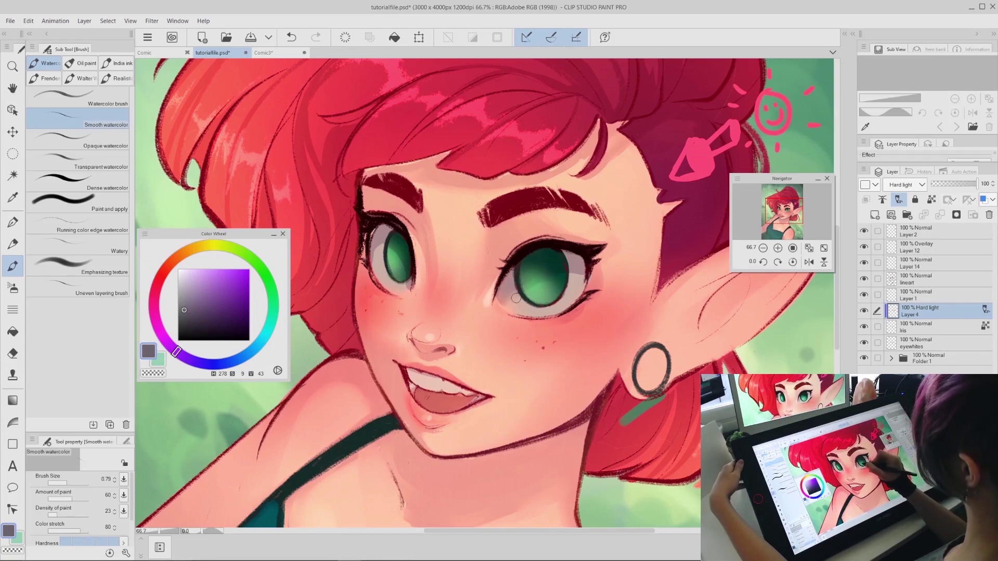
Step: Fade the shadow over the lower part of the larger iris and in the smaller eye using Smooth watercolor with transparent color
{"action": "key", "text": "g"}
{"action": "key", "text": "g"}
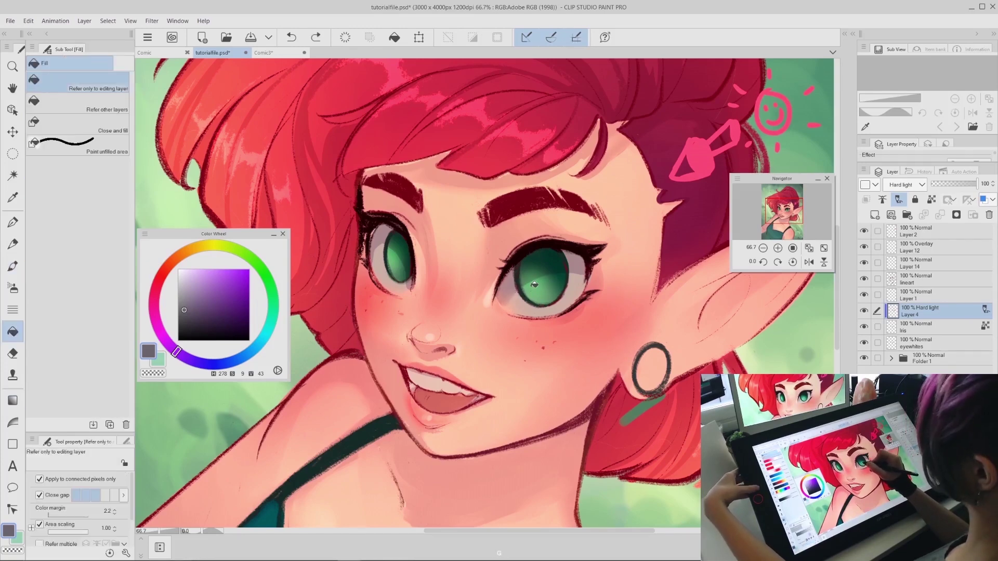
{"action": "key", "text": "c"}
{"action": "key", "text": "p"}
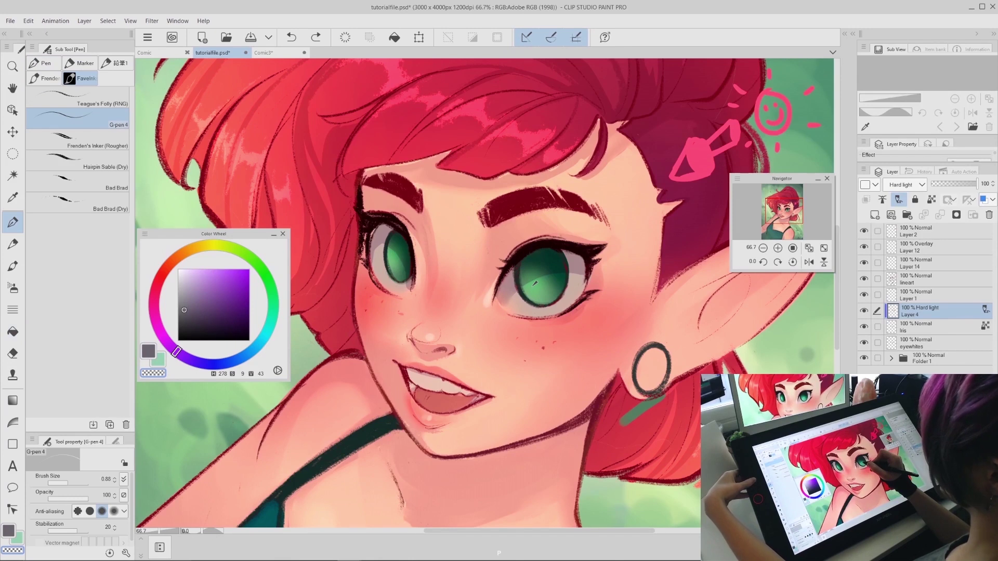
{"action": "key", "text": "b"}
{"action": "left_click_drag", "start_coordinate": [532, 299], "coordinate": [546, 305]}
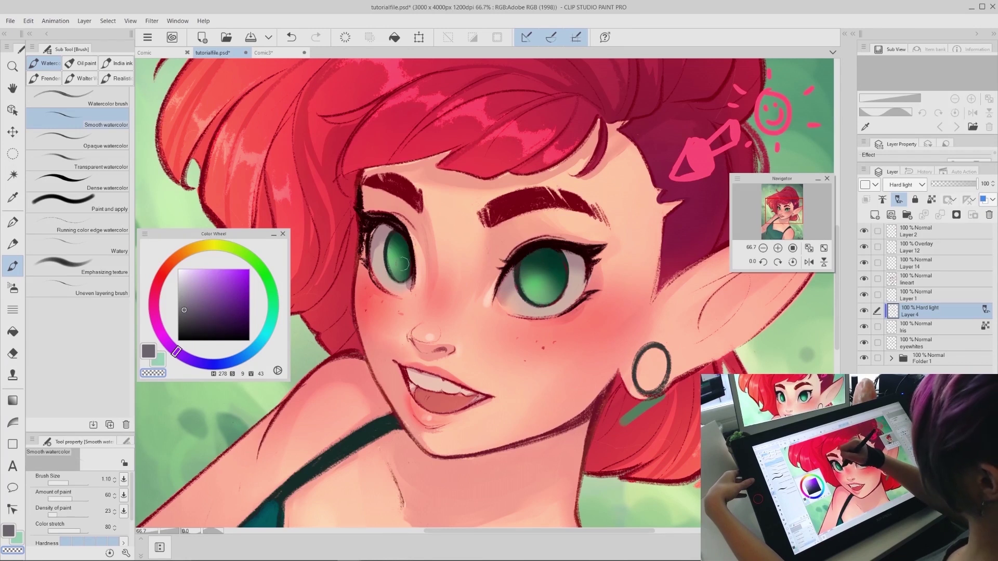
{"action": "key", "text": "ctrl+z"}
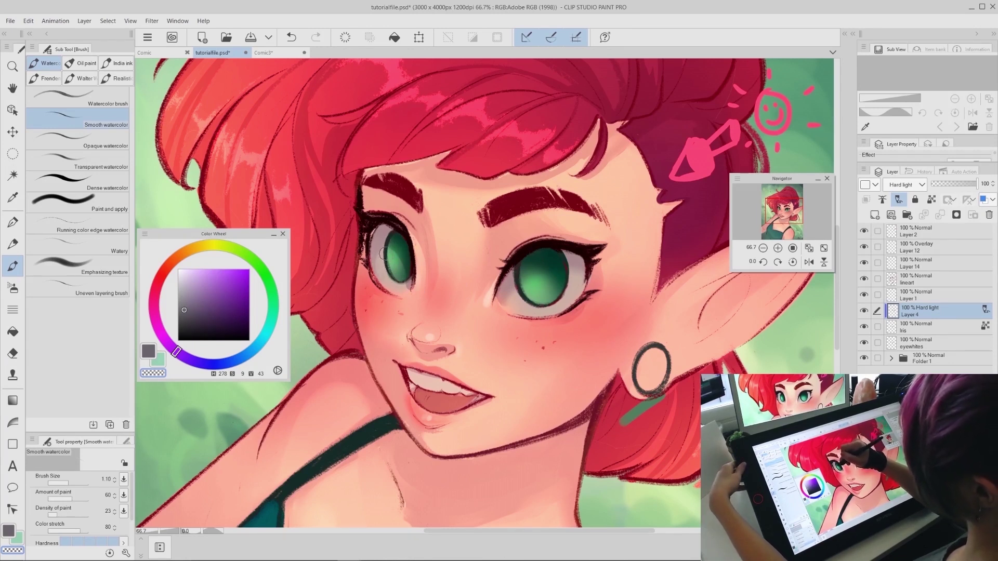
{"action": "left_click_drag", "start_coordinate": [390, 220], "coordinate": [395, 251]}
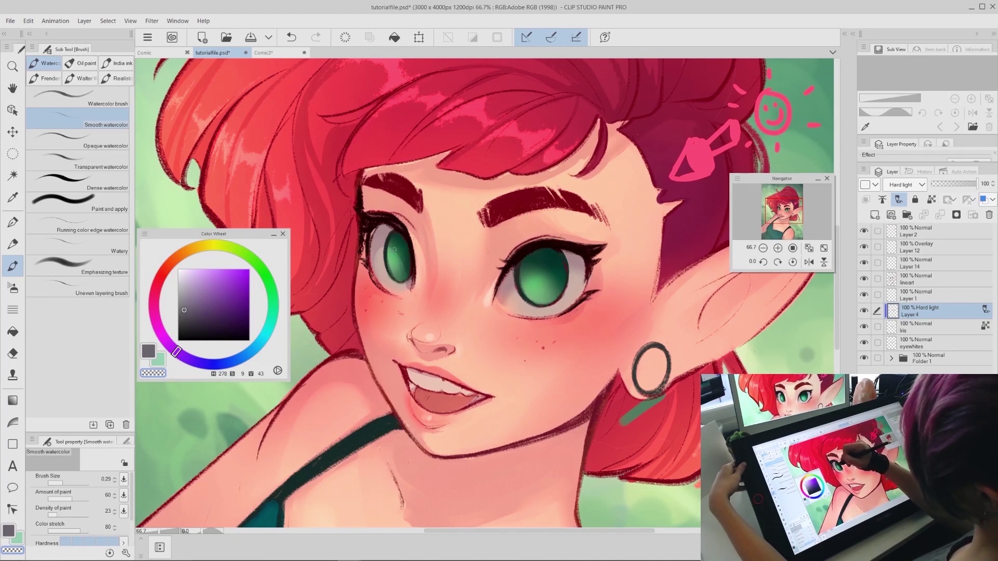
Step: Refine the shadow around the larger eye at brush size 0.69, alternating between the greyish purple and transparent color
{"action": "key", "text": "]"}
{"action": "key", "text": "]"}
{"action": "key", "text": "]"}
{"action": "key", "text": "]"}
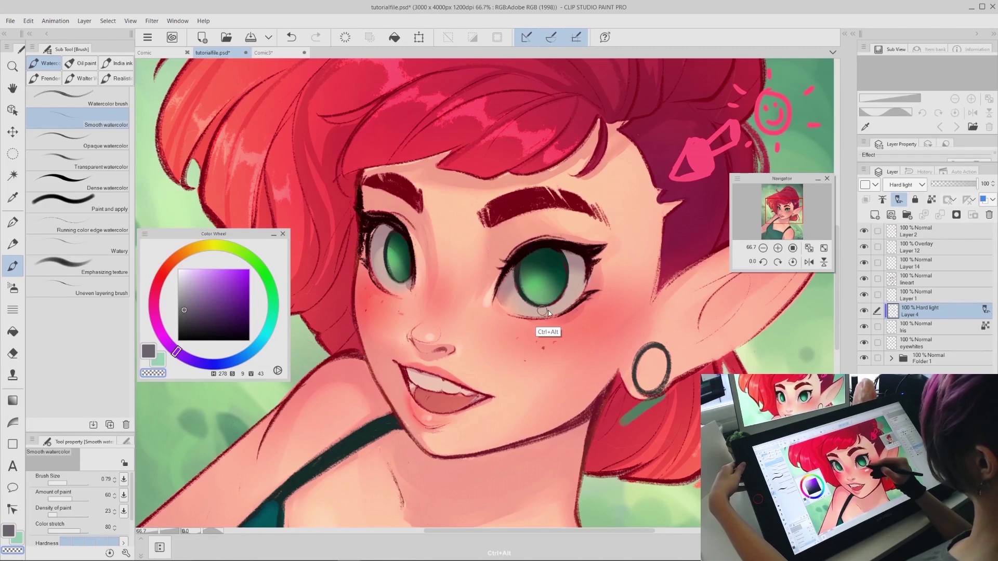
{"action": "key", "text": "ctrl+z"}
{"action": "key", "text": "c"}
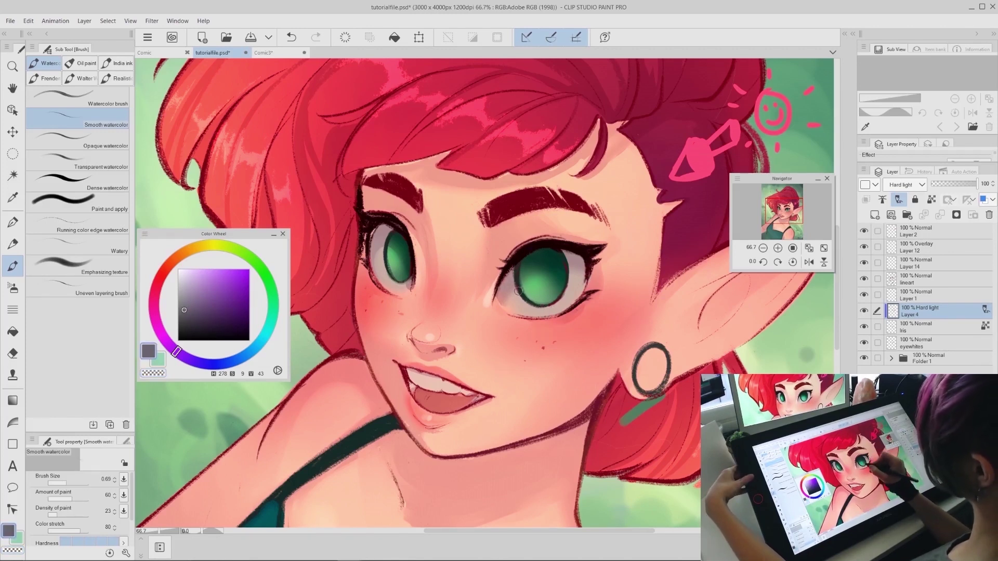
{"action": "key", "text": "c"}
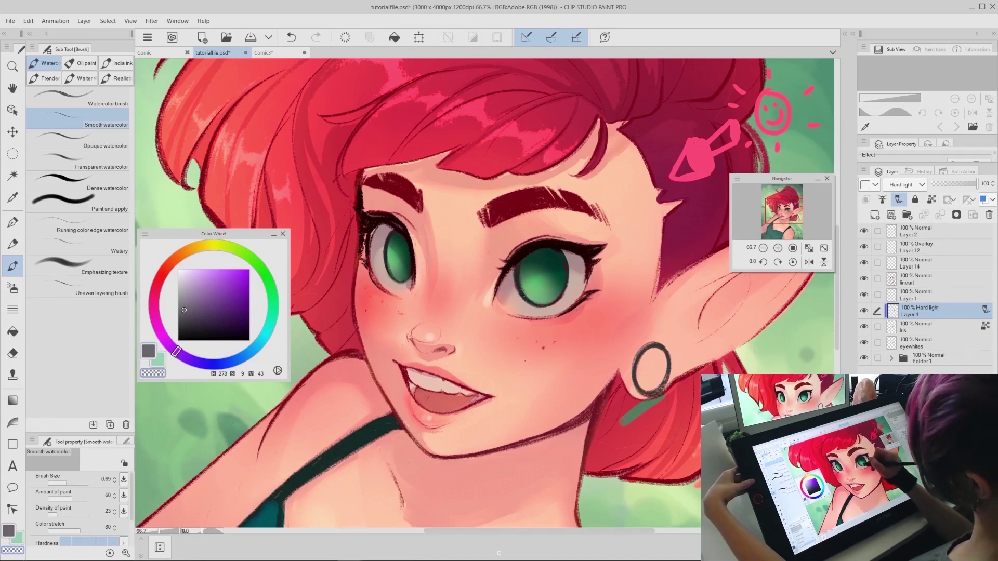
{"action": "key", "text": "c"}
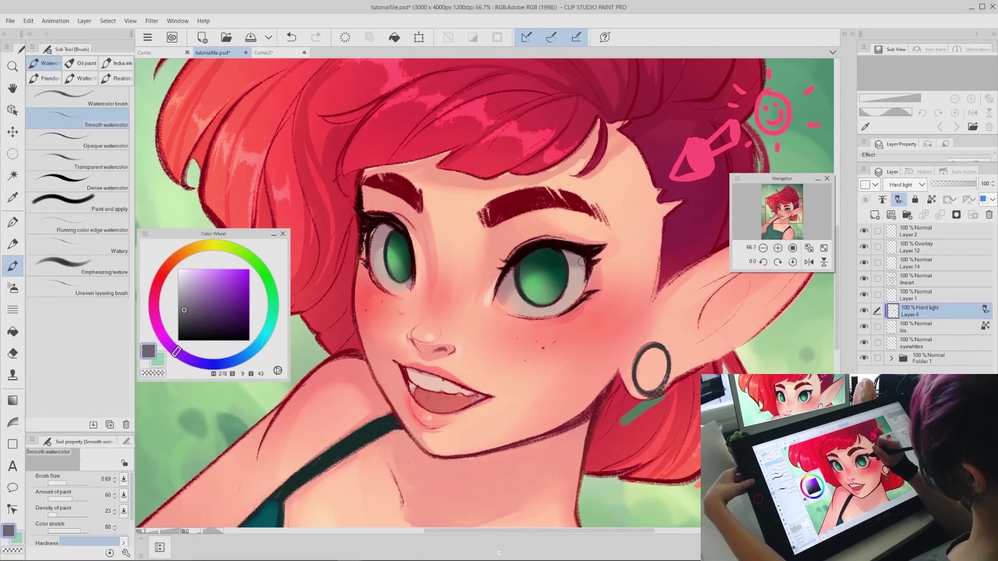
{"action": "key", "text": "c"}
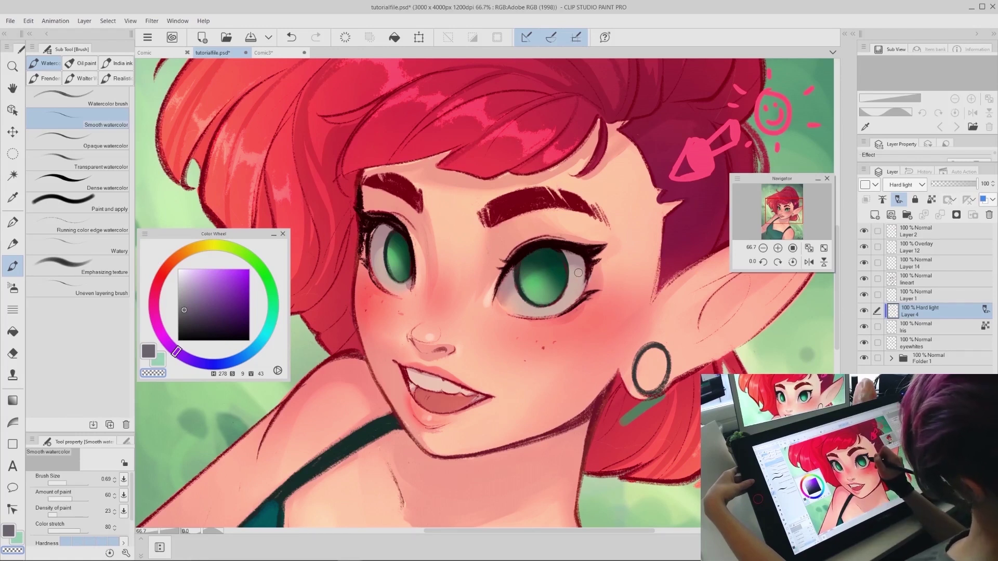
{"action": "key", "text": "c"}
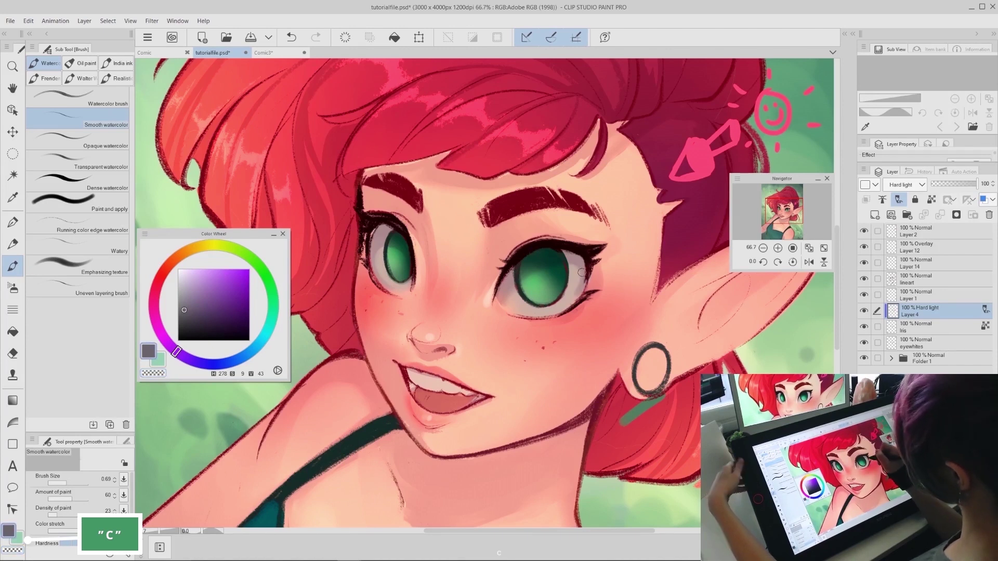
Step: Undo the last stroke and rework the shadow on the larger eye's outer white with greyish purple and transparent color
{"action": "key", "text": "ctrl+z"}
{"action": "left_click_drag", "start_coordinate": [583, 268], "coordinate": [570, 259]}
{"action": "key", "text": "c"}
{"action": "key", "text": "c"}
{"action": "left_click_drag", "start_coordinate": [556, 309], "coordinate": [581, 262]}
{"action": "key", "text": "c"}
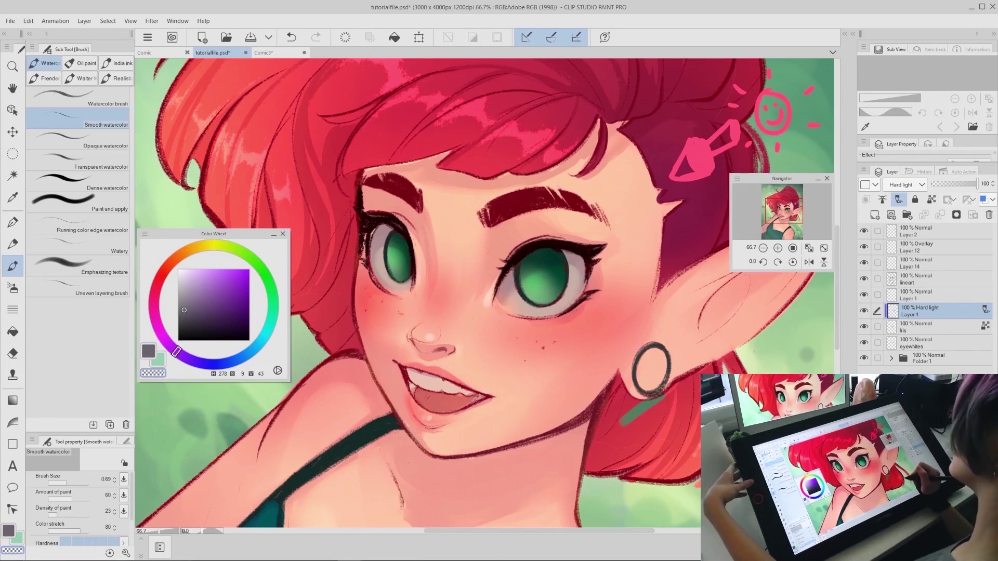
Step: On the iris layer, sample the pale tone below the larger iris, enlarge the brush to 1.09, and switch to pure white
{"action": "left_click", "coordinate": [924, 333]}
{"action": "left_click", "coordinate": [516, 327], "text": "alt"}
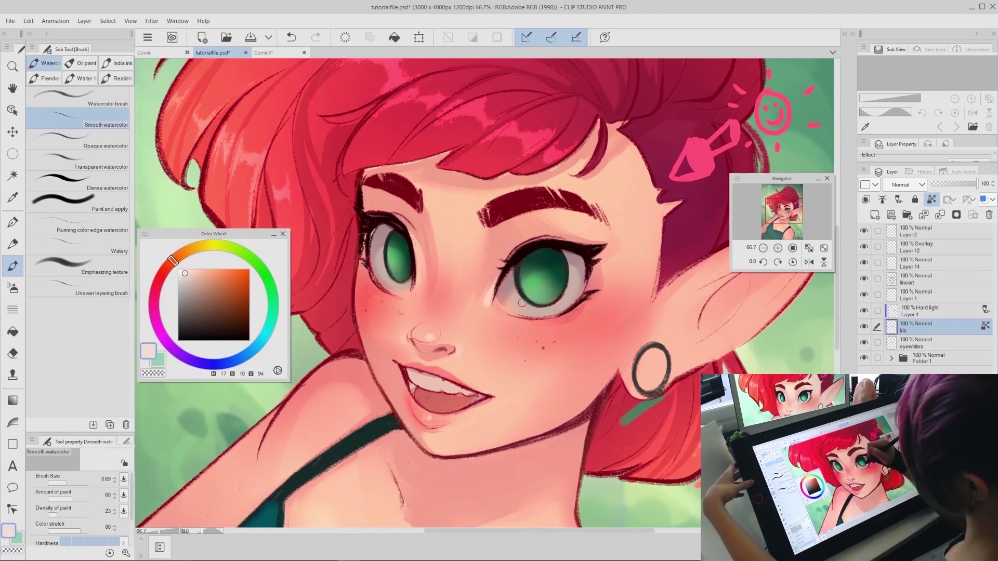
{"action": "key", "text": "]"}
{"action": "key", "text": "]"}
{"action": "key", "text": "]"}
{"action": "key", "text": "]"}
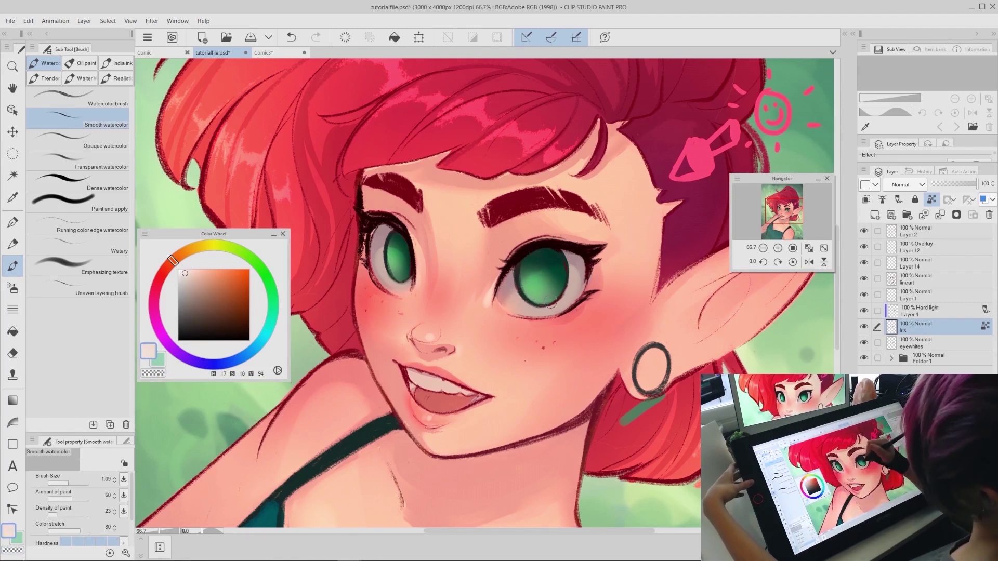
{"action": "left_click", "coordinate": [178, 269]}
Step: Try brightening the whites of both eyes with white on the eyewhites layer at brush size 0.88, then undo the strokes
{"action": "key", "text": "ctrl+z"}
{"action": "left_click_drag", "start_coordinate": [567, 290], "coordinate": [574, 280]}
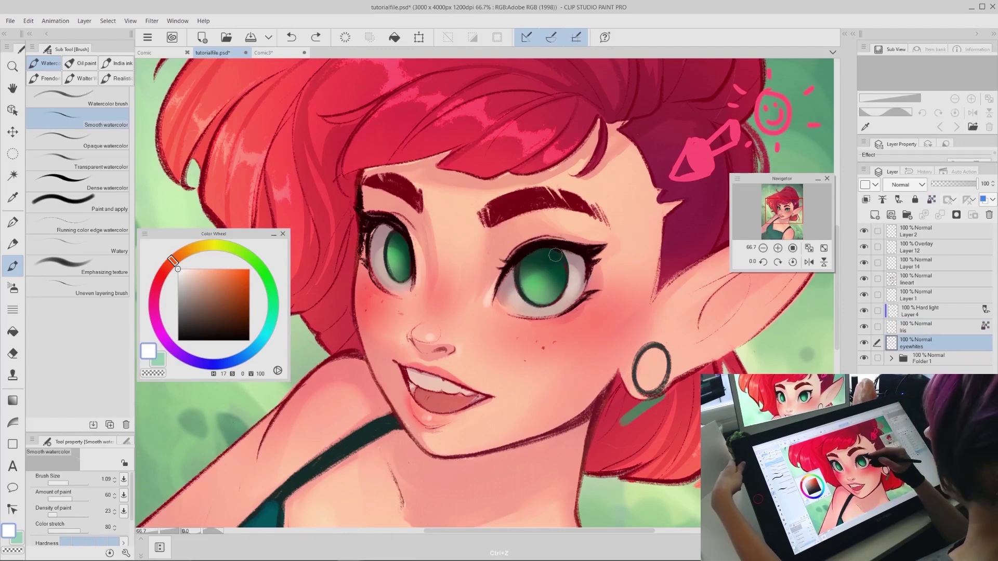
{"action": "key", "text": "["}
{"action": "key", "text": "ctrl+z"}
{"action": "left_click_drag", "start_coordinate": [571, 293], "coordinate": [570, 259]}
{"action": "key", "text": "ctrl+z"}
{"action": "mouse_move", "coordinate": [384, 247]}
{"action": "left_mouse_down"}
{"action": "mouse_move", "coordinate": [385, 277]}
{"action": "mouse_move", "coordinate": [383, 260]}
{"action": "left_mouse_up"}
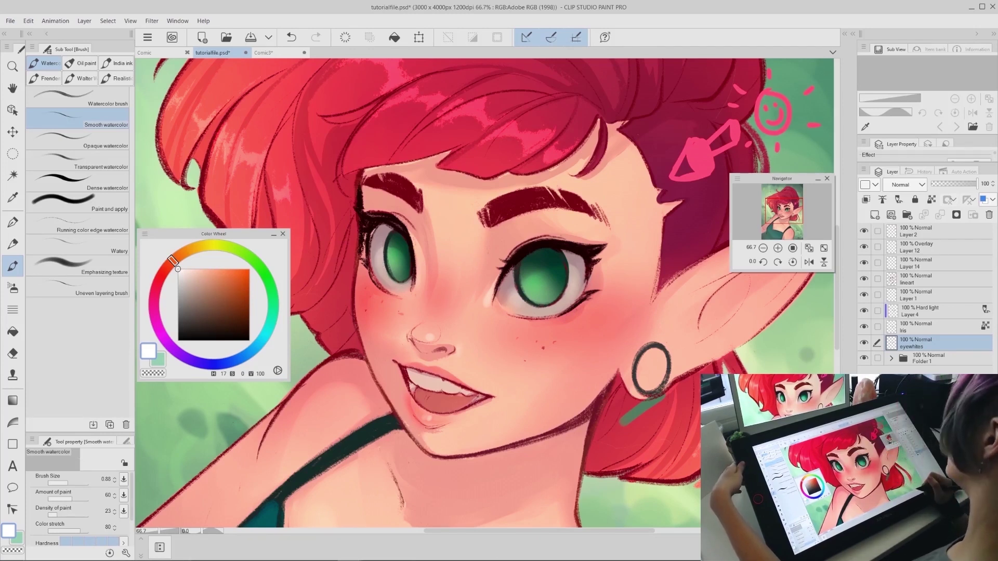
{"action": "key", "text": "ctrl+z"}
{"action": "key", "text": "ctrl+z"}
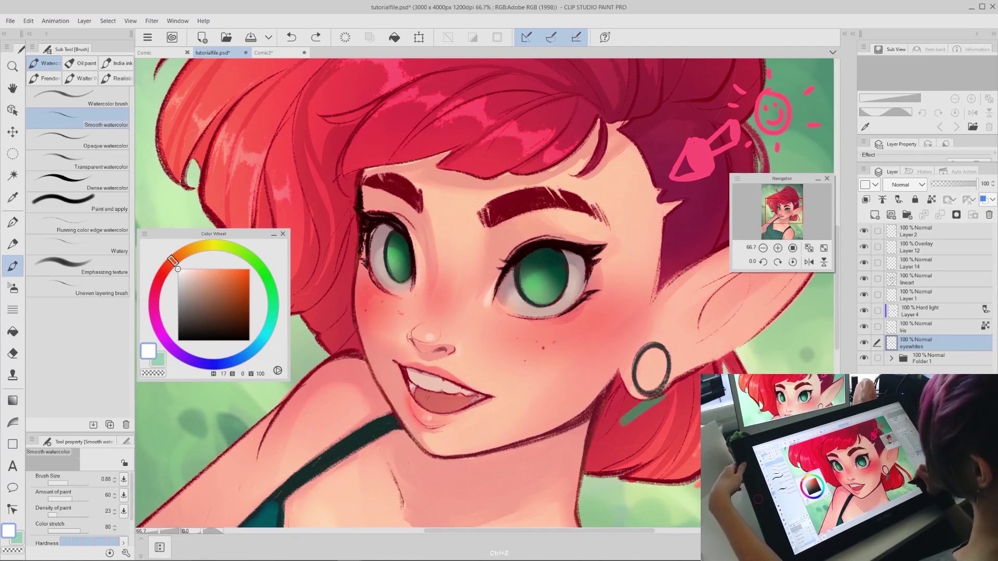
Step: Add a Normal-mode layer directly above Layer 1 and sample the near-black lash color (H 341, S 100, V 10)
{"action": "left_click", "coordinate": [930, 312]}
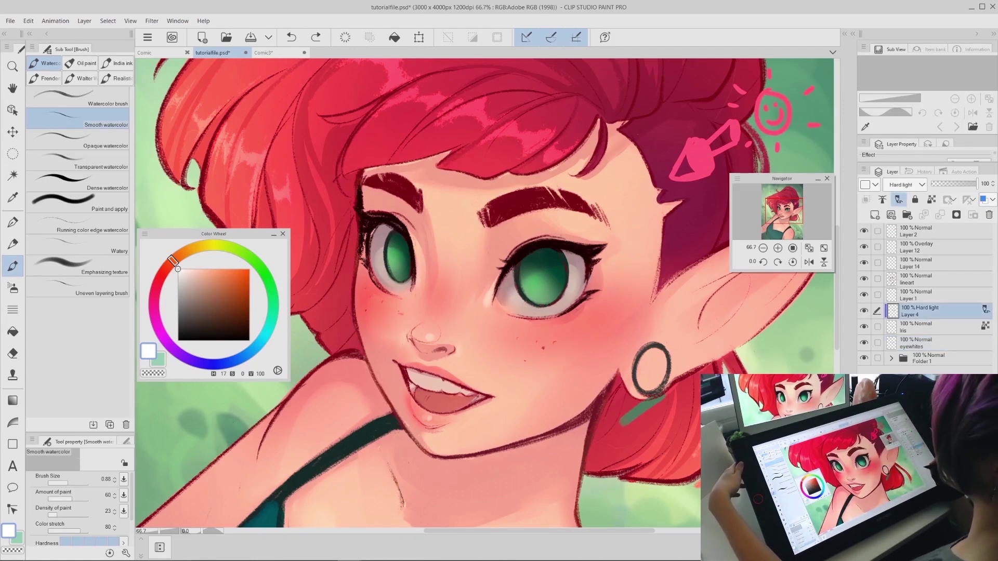
{"action": "left_click", "coordinate": [921, 285]}
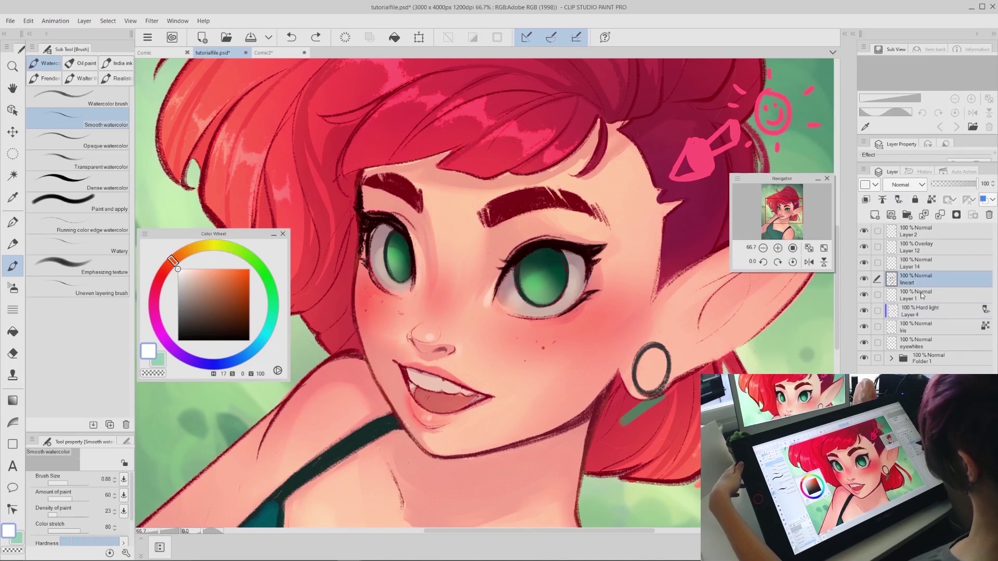
{"action": "left_click", "coordinate": [922, 293]}
{"action": "left_click", "coordinate": [874, 215]}
{"action": "left_click", "coordinate": [542, 243], "text": "alt"}
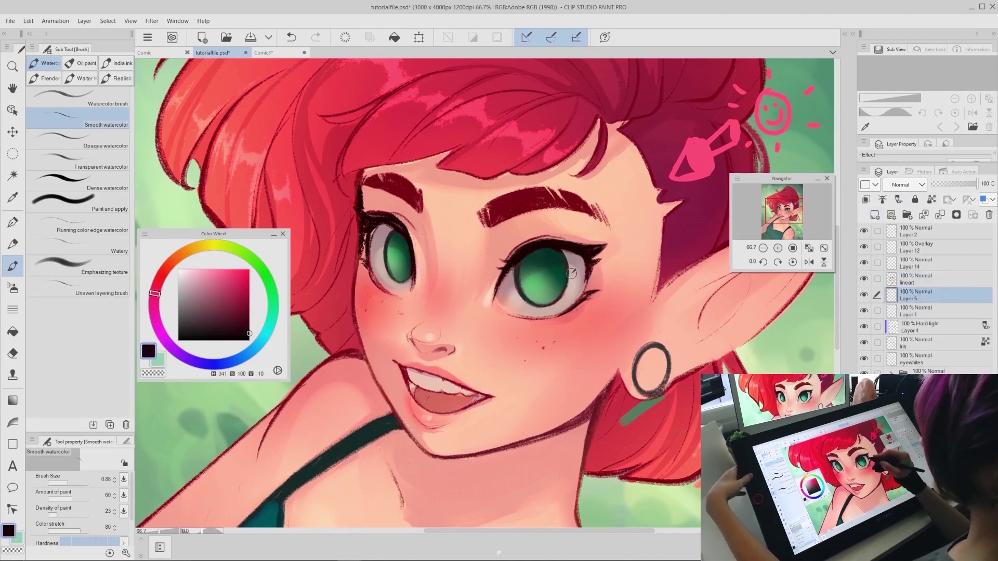
Step: Try small round near-black pupils in both irises with the G-pen at size 0.88
{"action": "key", "text": "p"}
{"action": "mouse_move", "coordinate": [541, 268]}
{"action": "left_mouse_down"}
{"action": "mouse_move", "coordinate": [541, 283]}
{"action": "mouse_move", "coordinate": [544, 275]}
{"action": "left_mouse_up"}
{"action": "key", "text": "ctrl+z"}
{"action": "key", "text": "ctrl+z"}
{"action": "key", "text": "ctrl+z"}
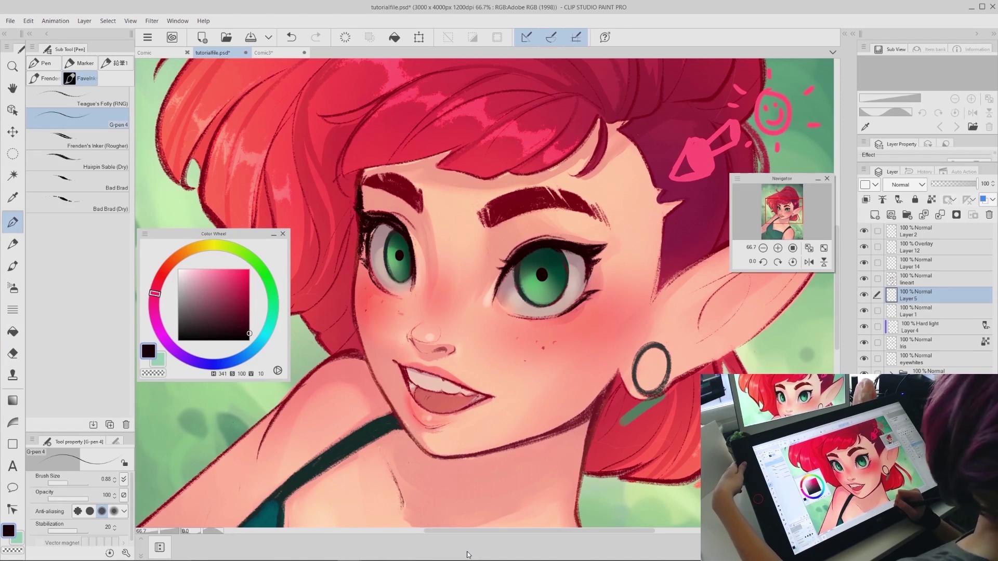
{"action": "key", "text": "ctrl+z"}
Step: Try larger round near-black pupils, then heart-shaped ones, in both irises with the G-pen
{"action": "left_click_drag", "start_coordinate": [539, 266], "coordinate": [539, 273]}
{"action": "key", "text": "ctrl+z"}
{"action": "left_click_drag", "start_coordinate": [407, 258], "coordinate": [401, 265]}
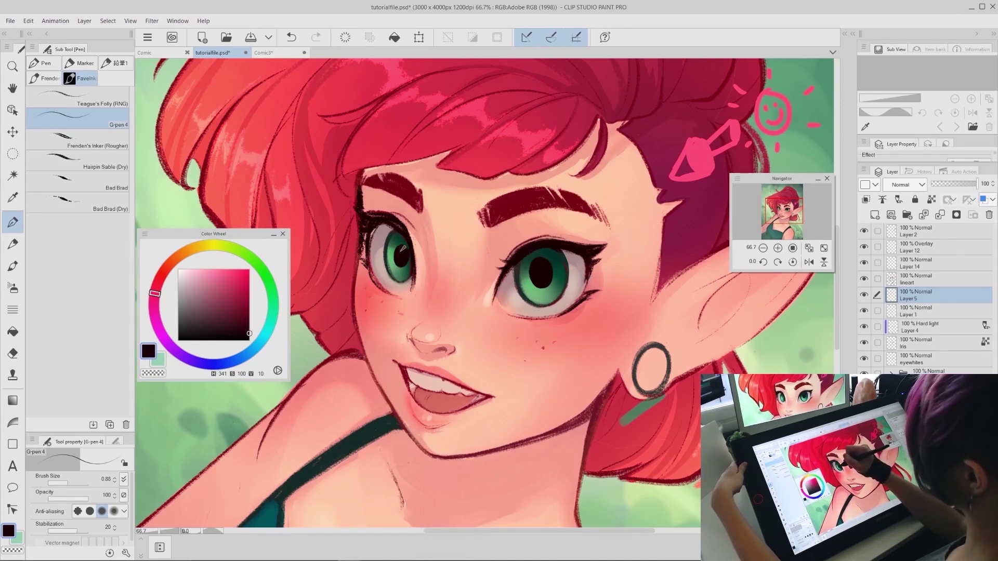
{"action": "key", "text": "ctrl+z"}
{"action": "key", "text": "ctrl+z"}
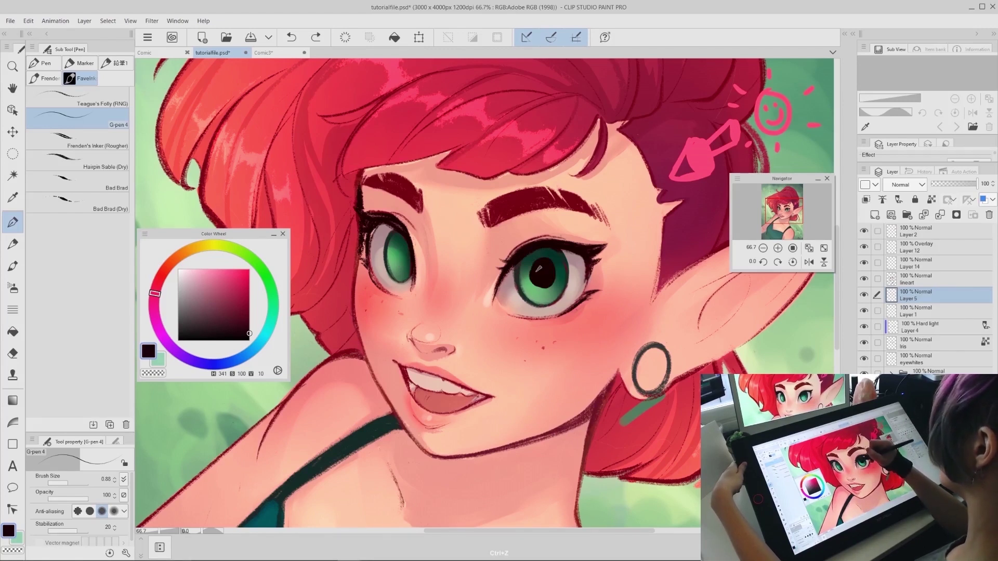
{"action": "key", "text": "ctrl+z"}
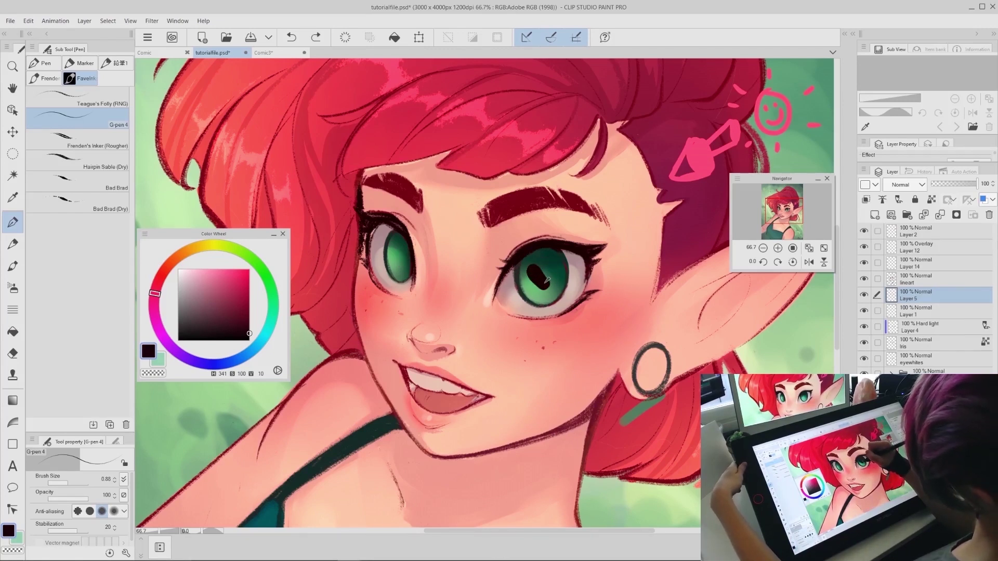
{"action": "key", "text": "ctrl+z"}
{"action": "mouse_move", "coordinate": [549, 274]}
{"action": "left_mouse_down"}
{"action": "mouse_move", "coordinate": [551, 249]}
{"action": "mouse_move", "coordinate": [544, 280]}
{"action": "mouse_move", "coordinate": [574, 271]}
{"action": "mouse_move", "coordinate": [534, 269]}
{"action": "left_mouse_up"}
Step: Undo the heart-shaped pupils and paint small round near-black pupils in both irises with the Teague's Folly (RNG) brush at size 0.60
{"action": "left_click", "coordinate": [78, 98]}
{"action": "key", "text": "ctrl+z"}
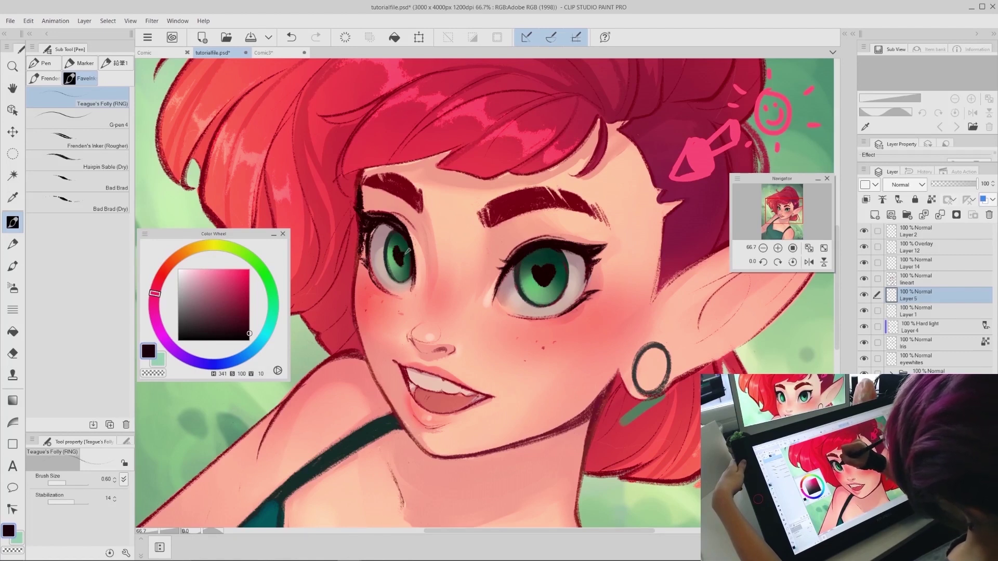
{"action": "left_click_drag", "start_coordinate": [405, 250], "coordinate": [401, 262]}
{"action": "key", "text": "ctrl+z"}
{"action": "key", "text": "ctrl+z"}
{"action": "key", "text": "ctrl+z"}
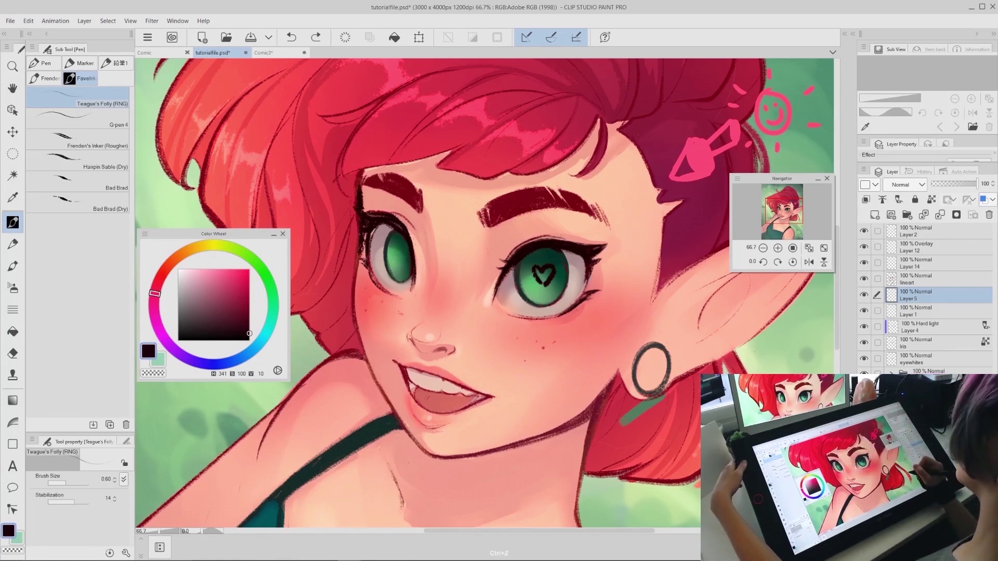
{"action": "left_click_drag", "start_coordinate": [547, 279], "coordinate": [547, 268]}
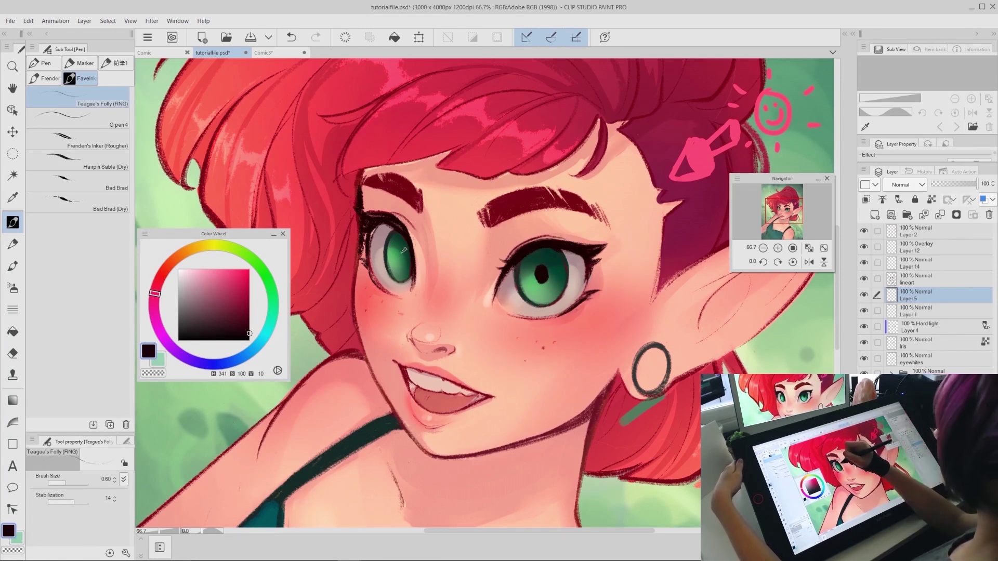
{"action": "key", "text": "ctrl+z"}
{"action": "left_click_drag", "start_coordinate": [399, 250], "coordinate": [398, 257]}
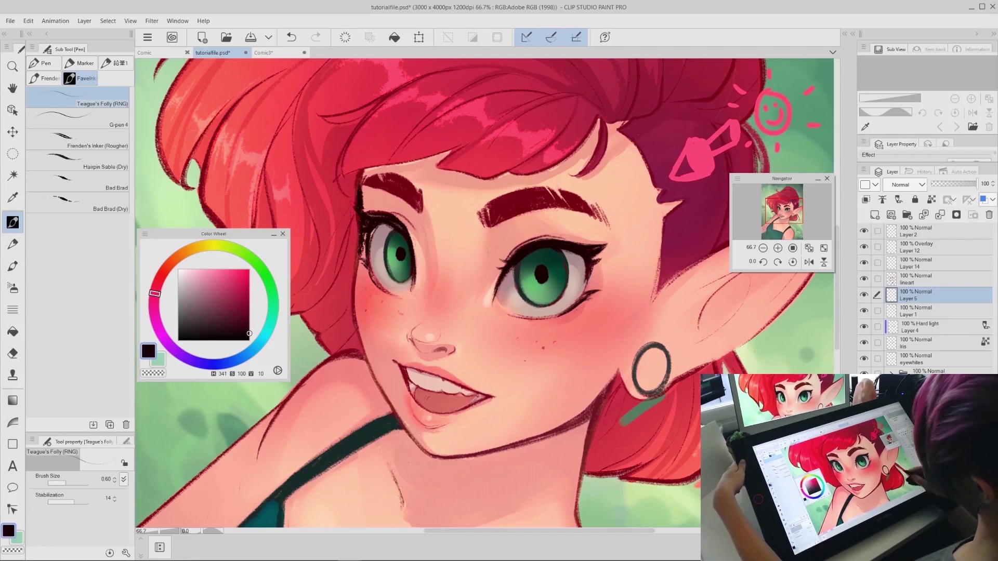
Step: Sample dark red (H 342, S 76, V 57) from the hair, paint it inside both pupils, and resample near-black for touch-ups
{"action": "left_click", "coordinate": [582, 136], "text": "alt"}
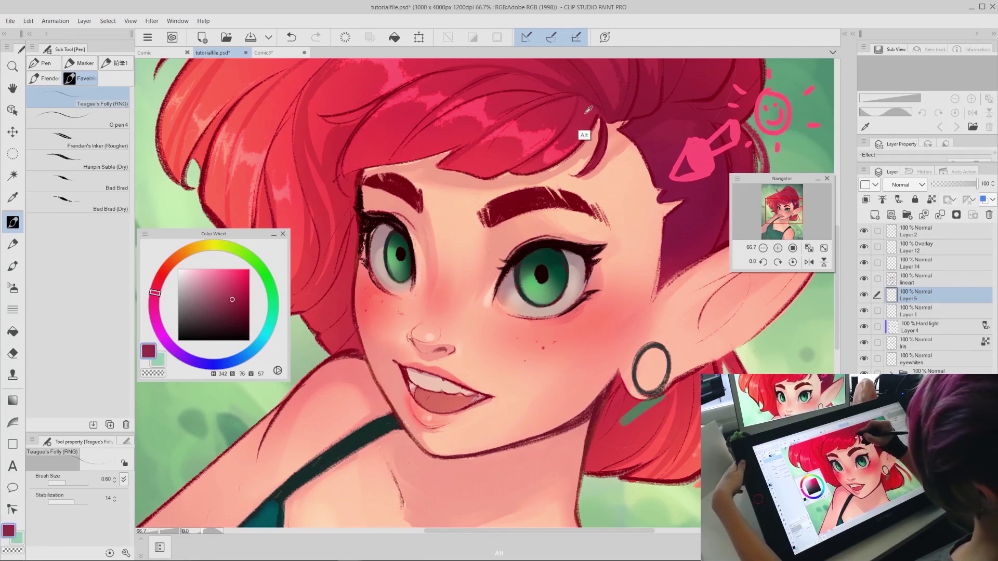
{"action": "left_click_drag", "start_coordinate": [542, 269], "coordinate": [541, 276]}
{"action": "left_click_drag", "start_coordinate": [401, 256], "coordinate": [403, 263]}
{"action": "left_click", "coordinate": [542, 282], "text": "alt"}
{"action": "key", "text": "ctrl+z"}
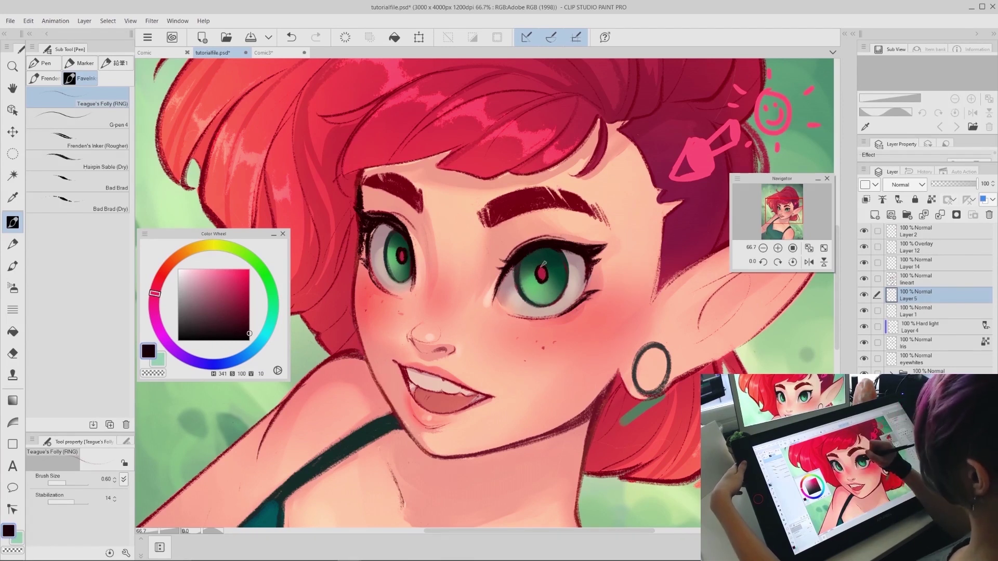
{"action": "key", "text": "ctrl+z"}
{"action": "left_click_drag", "start_coordinate": [543, 265], "coordinate": [545, 279]}
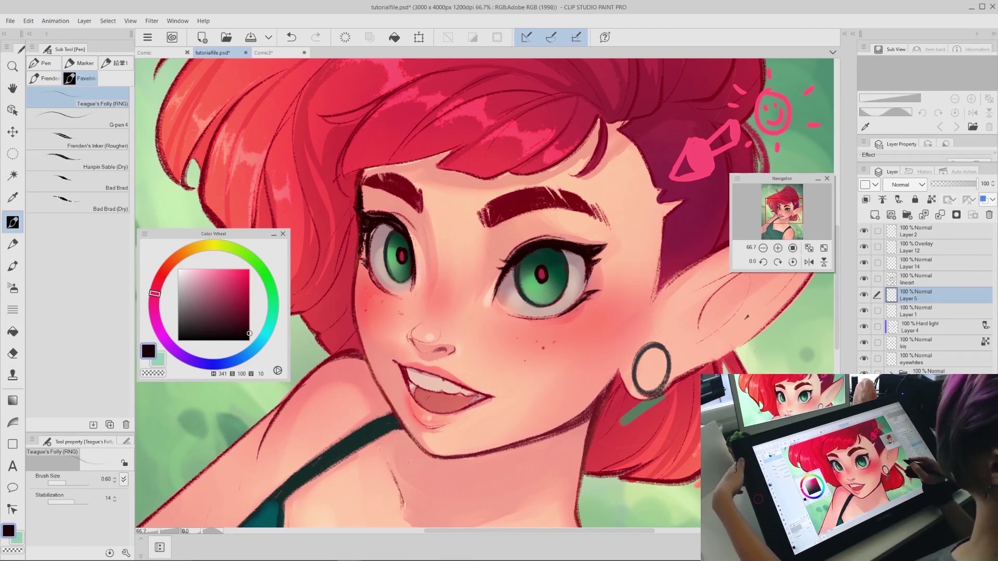
Step: Refine the pupils' red centers at brush size 0.31 with sampled plum (H 338, S 77, V 45), transparent color and resampled near-black
{"action": "left_click", "coordinate": [653, 131], "text": "alt"}
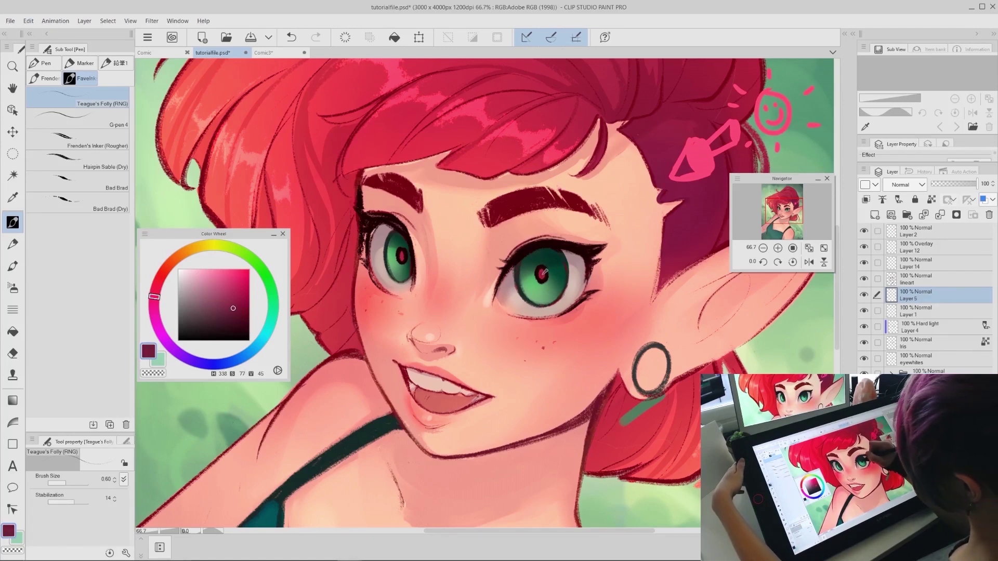
{"action": "key", "text": "ctrl+z"}
{"action": "left_click_drag", "start_coordinate": [402, 258], "coordinate": [404, 257]}
{"action": "key", "text": "ctrl+z"}
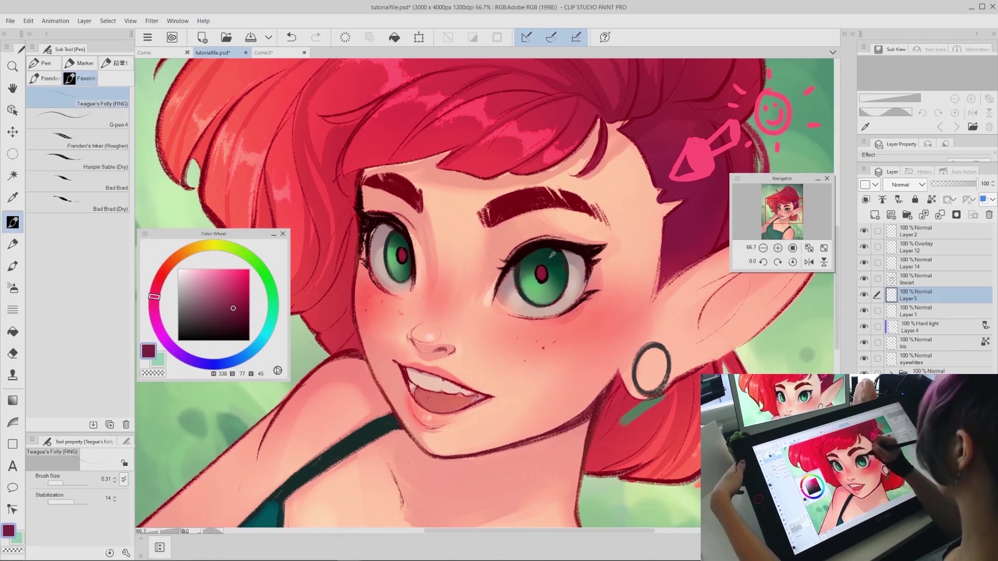
{"action": "key", "text": "c"}
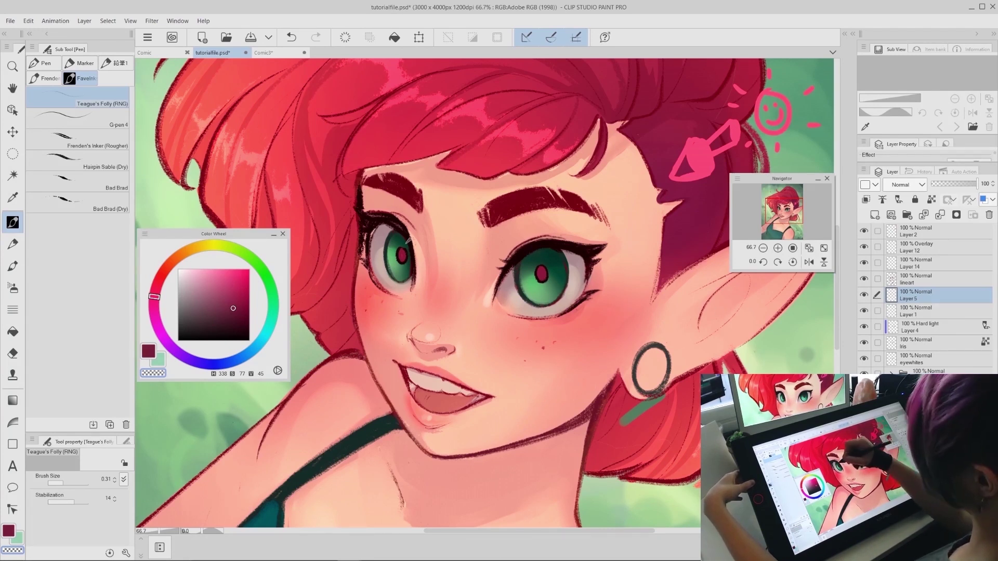
{"action": "left_click", "coordinate": [410, 246], "text": "alt"}
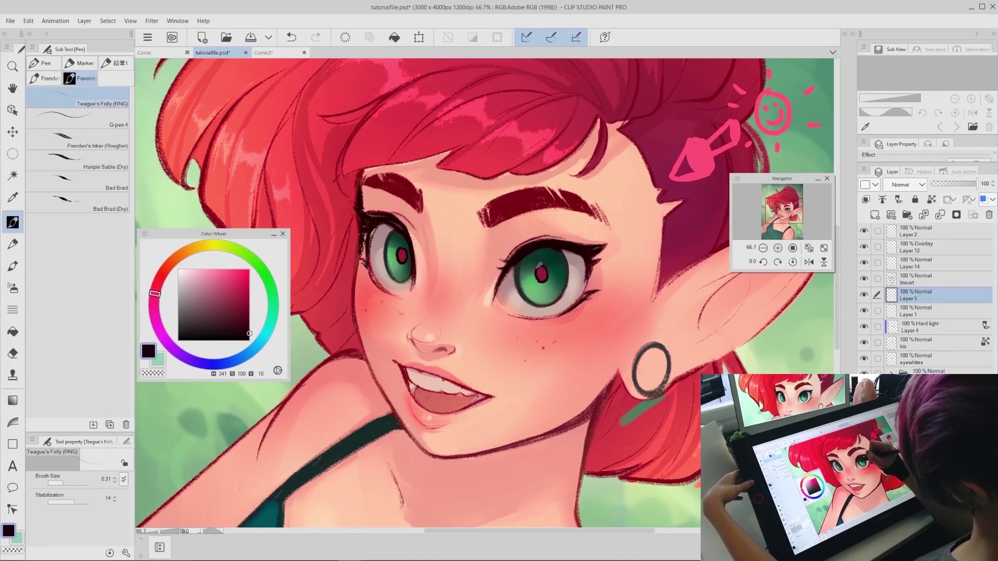
Step: On the iris layer, paint yellow-green light (H 70, S 51, V 92) into the lower irises with the Watercolor brush at size 0.80
{"action": "left_click", "coordinate": [918, 346]}
{"action": "key", "text": "b"}
{"action": "left_click", "coordinate": [507, 274], "text": "alt"}
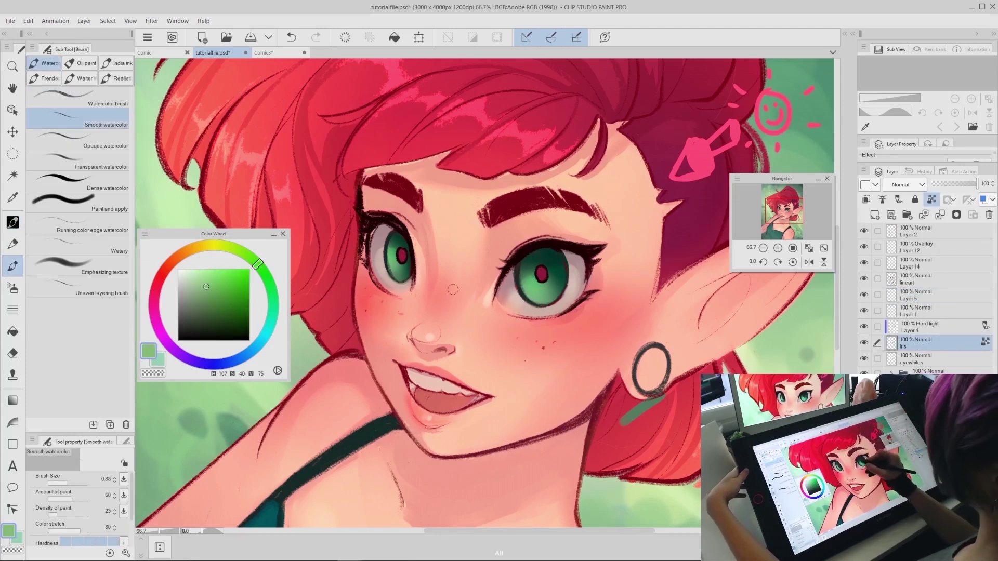
{"action": "left_click", "coordinate": [224, 246]}
{"action": "left_click", "coordinate": [214, 275]}
{"action": "left_click", "coordinate": [77, 98]}
{"action": "mouse_move", "coordinate": [551, 295]}
{"action": "left_mouse_down"}
{"action": "mouse_move", "coordinate": [538, 291]}
{"action": "mouse_move", "coordinate": [536, 303]}
{"action": "left_mouse_up"}
{"action": "key", "text": "ctrl+z"}
{"action": "left_click", "coordinate": [65, 499]}
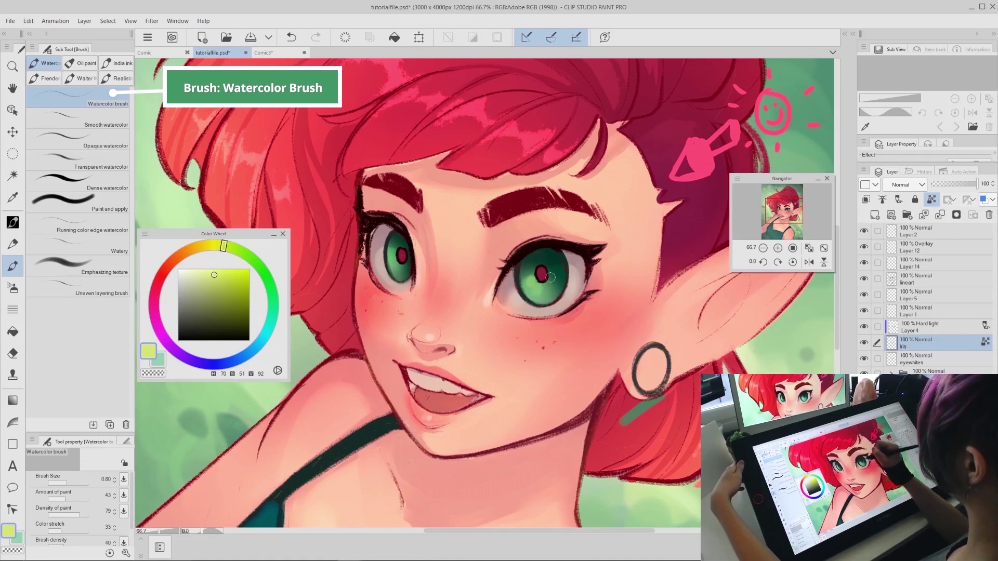
{"action": "key", "text": "ctrl+z"}
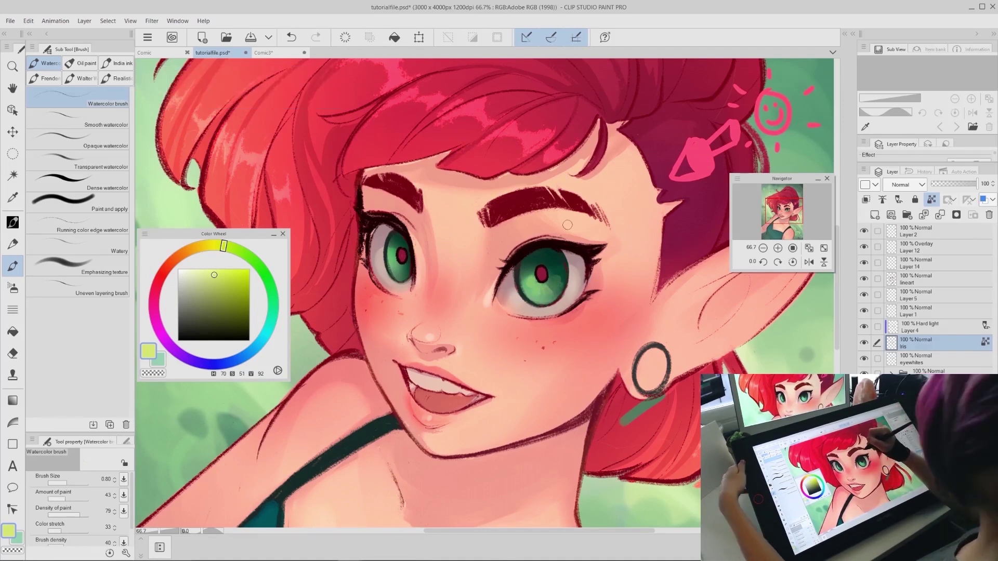
Step: Sample dark green from the larger iris, reduce the brush to 0.32, and darken the rims of both irises
{"action": "scroll", "coordinate": [557, 254], "scroll_direction": "up", "scroll_amount": 1}
{"action": "left_click_drag", "start_coordinate": [785, 213], "coordinate": [784, 211]}
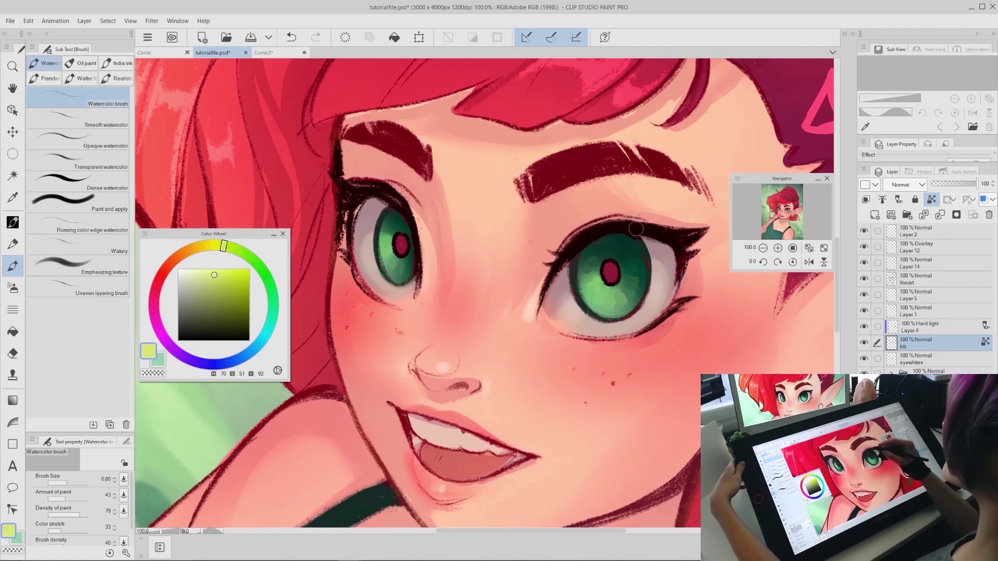
{"action": "left_click", "coordinate": [645, 259], "text": "alt"}
{"action": "key", "text": "bracketleft"}
{"action": "key", "text": "ctrl+z"}
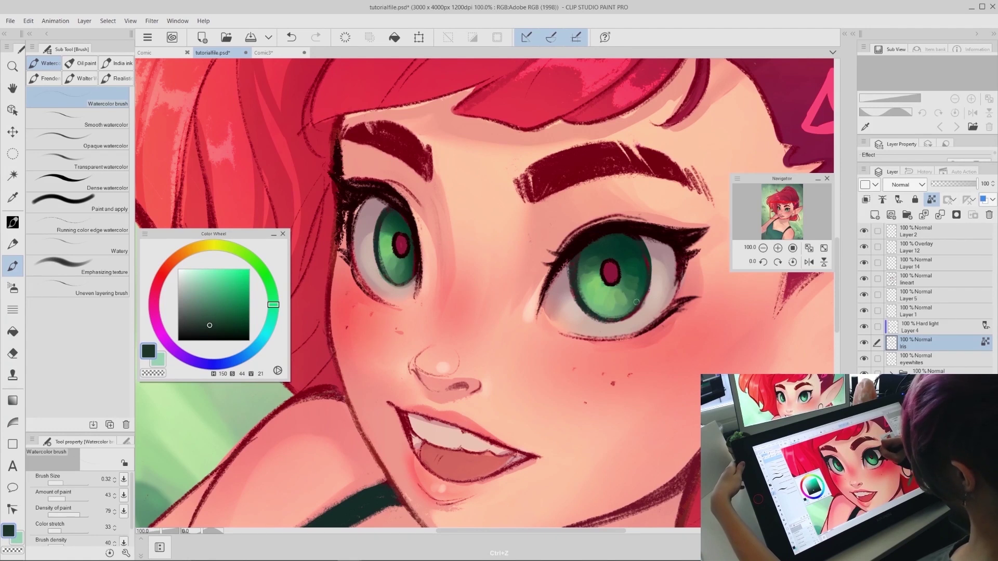
{"action": "left_click", "coordinate": [587, 254], "text": "alt"}
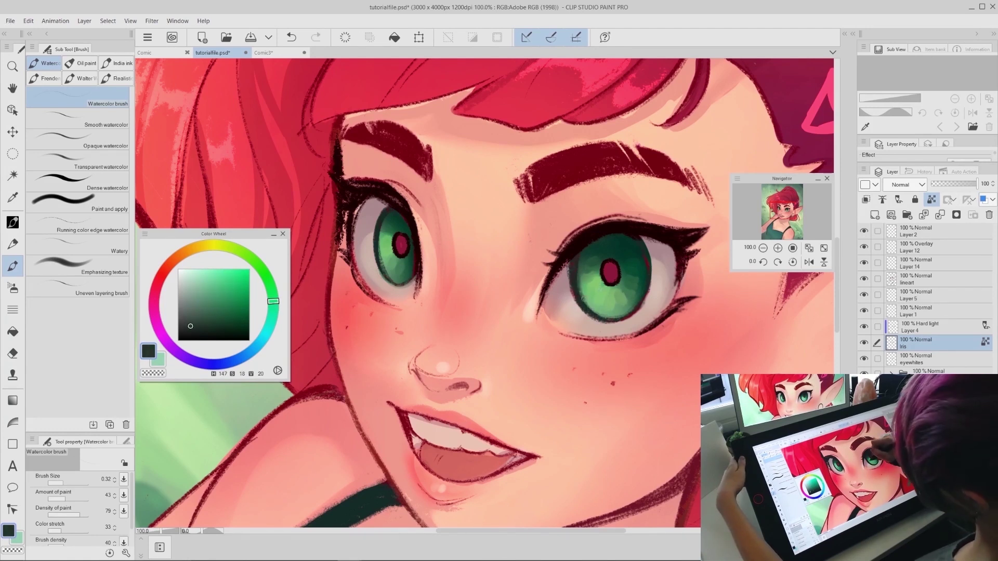
{"action": "left_click_drag", "start_coordinate": [602, 308], "coordinate": [631, 301]}
{"action": "mouse_move", "coordinate": [379, 265]}
{"action": "left_mouse_down"}
{"action": "mouse_move", "coordinate": [388, 216]}
{"action": "mouse_move", "coordinate": [383, 270]}
{"action": "mouse_move", "coordinate": [405, 239]}
{"action": "left_mouse_up"}
Step: Blend the green shading around both pupils with sampled iris tones, enlarging the Watercolor brush to 0.55
{"action": "left_click", "coordinate": [400, 240], "text": "alt"}
{"action": "left_click", "coordinate": [399, 237], "text": "alt"}
{"action": "key", "text": "ctrl+z"}
{"action": "mouse_move", "coordinate": [603, 282]}
{"action": "left_mouse_down"}
{"action": "mouse_move", "coordinate": [623, 278]}
{"action": "mouse_move", "coordinate": [607, 286]}
{"action": "mouse_move", "coordinate": [609, 262]}
{"action": "mouse_move", "coordinate": [605, 286]}
{"action": "mouse_move", "coordinate": [606, 263]}
{"action": "mouse_move", "coordinate": [625, 283]}
{"action": "mouse_move", "coordinate": [611, 283]}
{"action": "left_mouse_up"}
{"action": "key", "text": "ctrl+z"}
{"action": "key", "text": "ctrl+z"}
{"action": "left_click", "coordinate": [595, 252], "text": "alt"}
{"action": "mouse_move", "coordinate": [394, 239]}
{"action": "left_mouse_down"}
{"action": "mouse_move", "coordinate": [413, 245]}
{"action": "mouse_move", "coordinate": [386, 250]}
{"action": "left_mouse_up"}
{"action": "left_click", "coordinate": [385, 267], "text": "alt"}
{"action": "key", "text": "ctrl+z"}
{"action": "left_click", "coordinate": [399, 267], "text": "alt"}
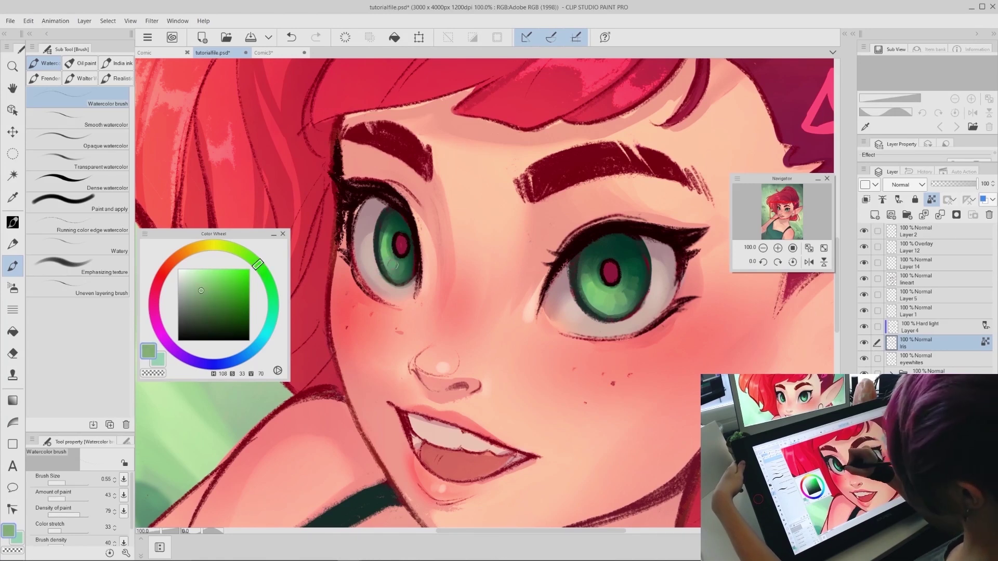
Step: Add a Normal-mode layer directly above lineart and set the G-pen to size 0.38 with off-white (H 56, S 8, V 100)
{"action": "left_click", "coordinate": [785, 210]}
{"action": "left_click", "coordinate": [919, 279]}
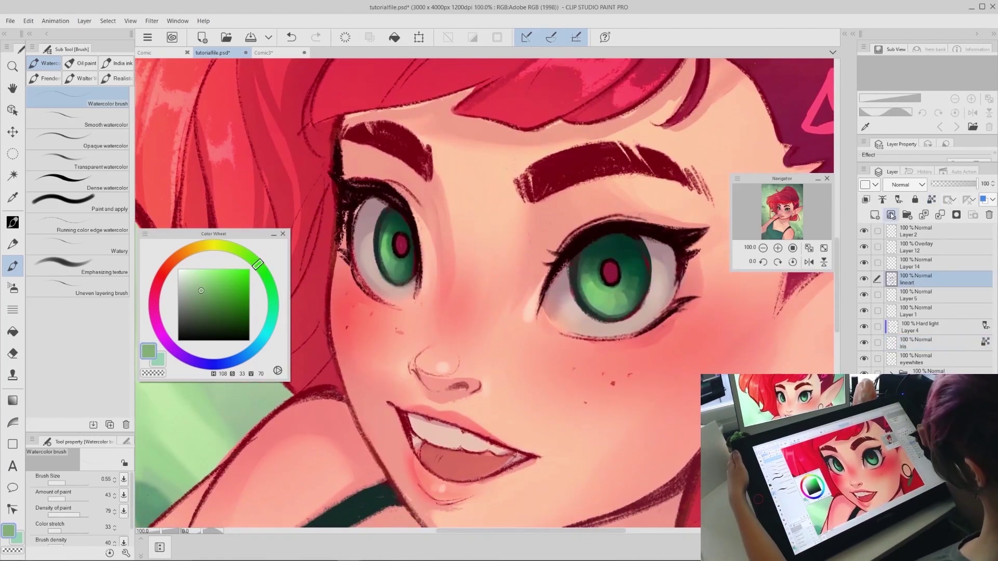
{"action": "left_click", "coordinate": [875, 215]}
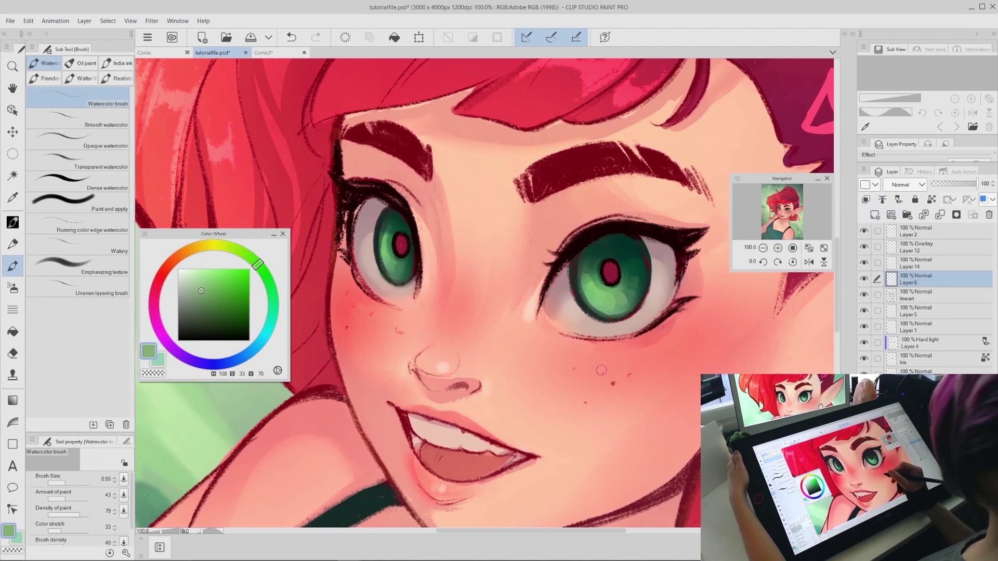
{"action": "key", "text": "p"}
{"action": "left_click", "coordinate": [78, 118]}
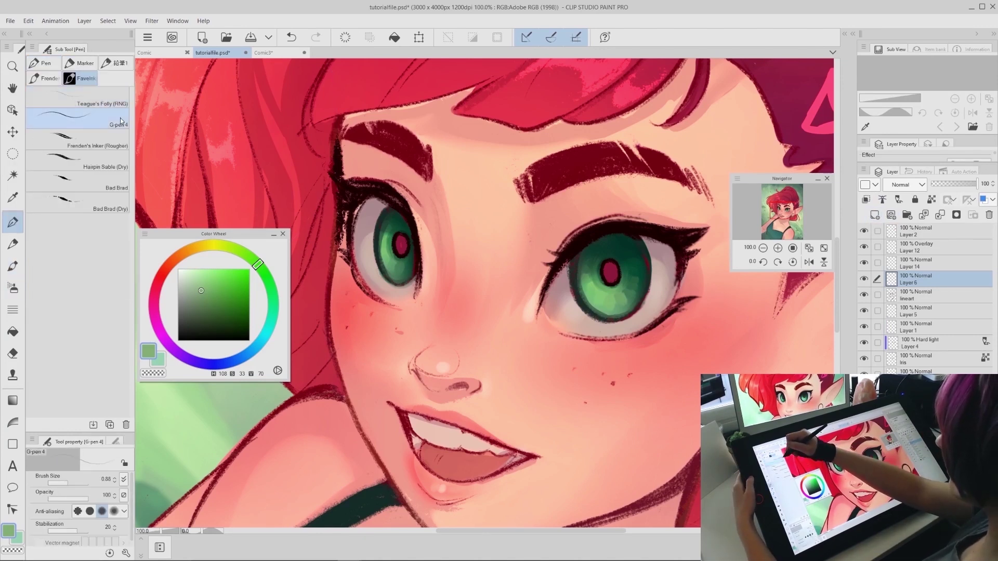
{"action": "left_click", "coordinate": [178, 269]}
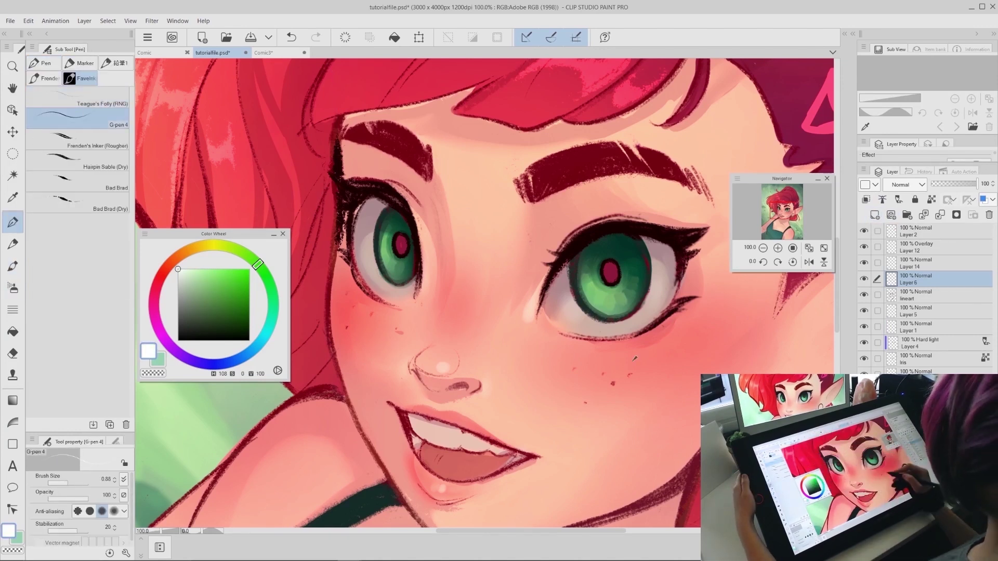
{"action": "left_click_drag", "start_coordinate": [256, 263], "coordinate": [195, 257]}
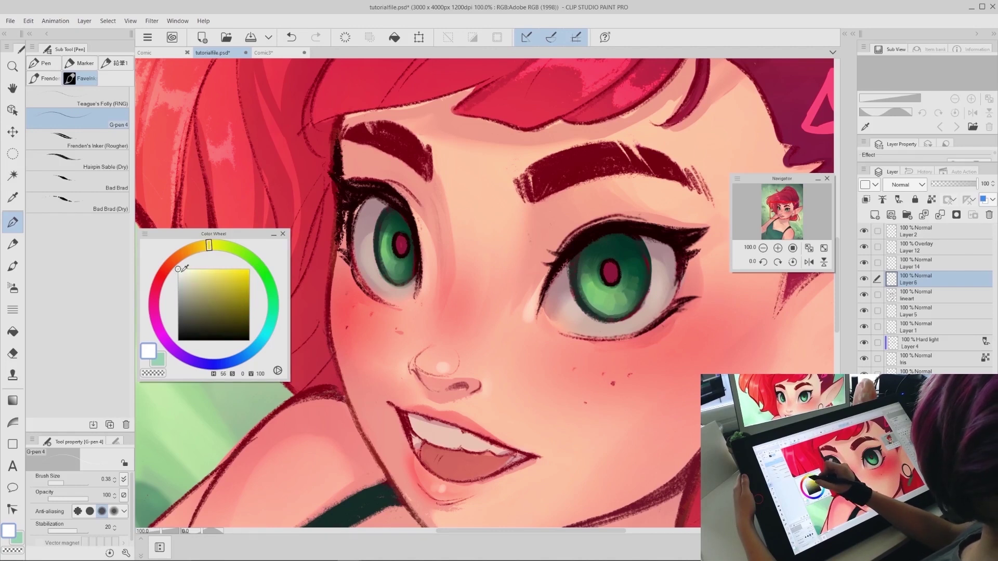
{"action": "left_click", "coordinate": [183, 269]}
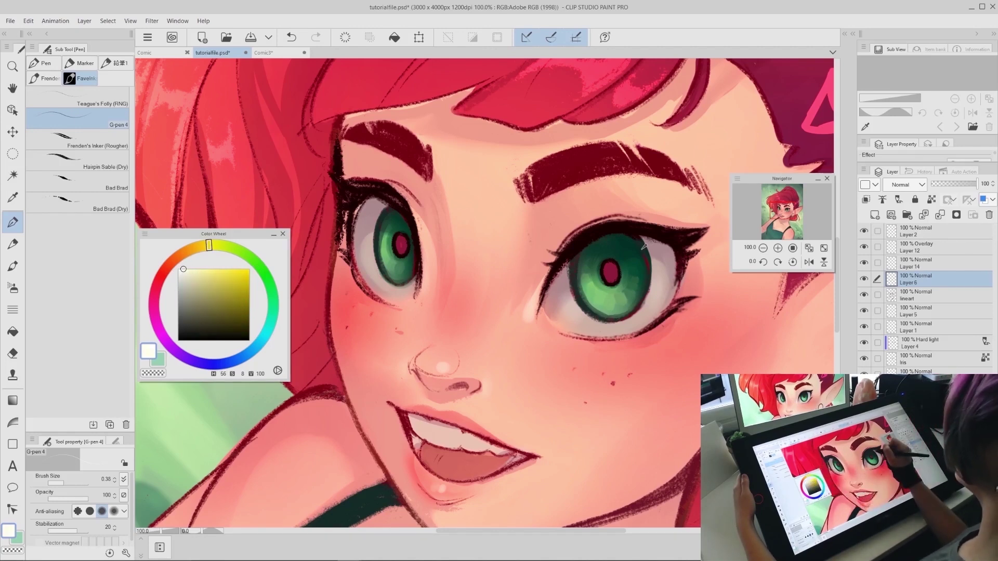
Step: Try an off-white highlight on the larger iris, circle the light-direction arrow beside the hair, and undo both marks
{"action": "left_click_drag", "start_coordinate": [644, 242], "coordinate": [636, 253]}
{"action": "key", "text": "ctrl+z"}
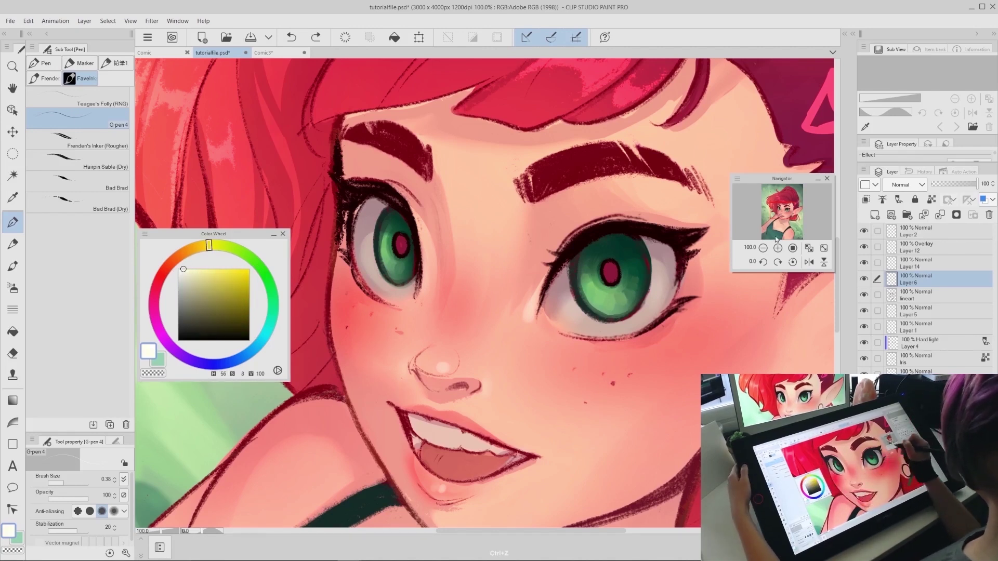
{"action": "left_click", "coordinate": [763, 248]}
{"action": "mouse_move", "coordinate": [713, 136]}
{"action": "left_mouse_down"}
{"action": "mouse_move", "coordinate": [638, 221]}
{"action": "mouse_move", "coordinate": [724, 212]}
{"action": "left_mouse_up"}
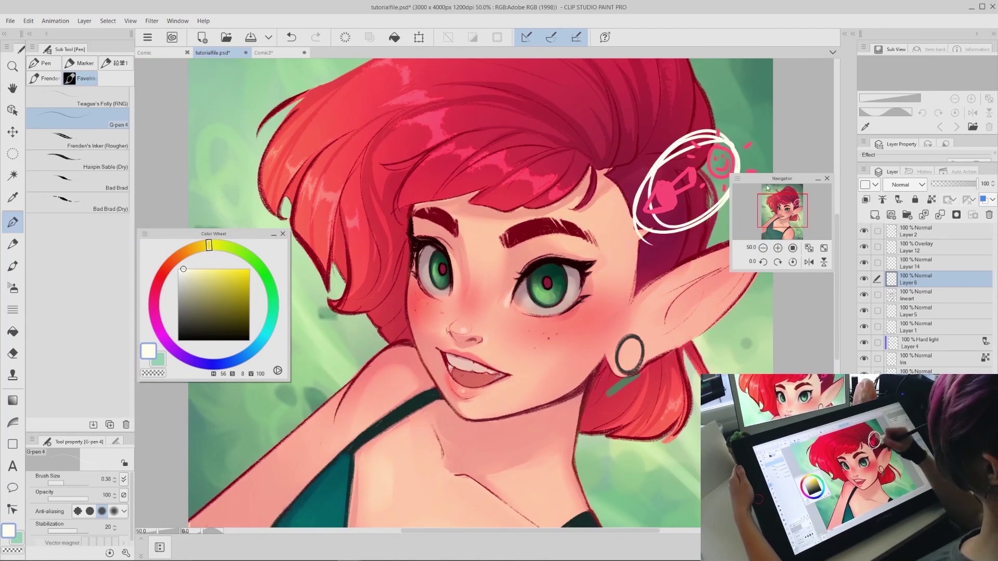
{"action": "key", "text": "ctrl+z"}
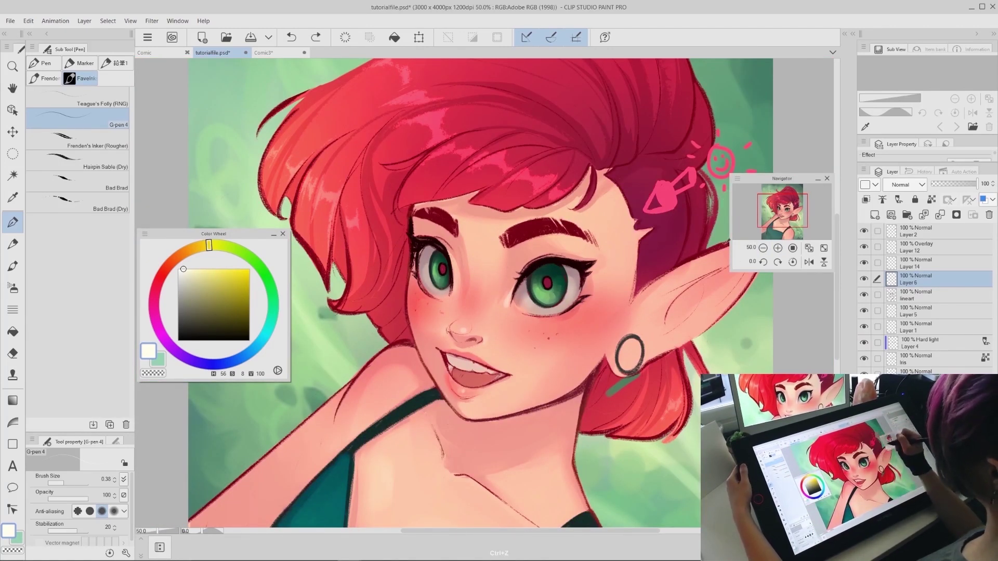
Step: Try small off-white highlights on the upper part of both irises with the G-pen at size 0.38
{"action": "key", "text": "ctrl+equal"}
{"action": "key", "text": "ctrl+equal"}
{"action": "left_click_drag", "start_coordinate": [778, 219], "coordinate": [780, 208]}
{"action": "left_click", "coordinate": [763, 249]}
{"action": "left_click_drag", "start_coordinate": [610, 260], "coordinate": [595, 269]}
{"action": "mouse_move", "coordinate": [381, 248]}
{"action": "left_mouse_down"}
{"action": "mouse_move", "coordinate": [382, 261]}
{"action": "mouse_move", "coordinate": [382, 248]}
{"action": "left_mouse_up"}
{"action": "key", "text": "ctrl+0"}
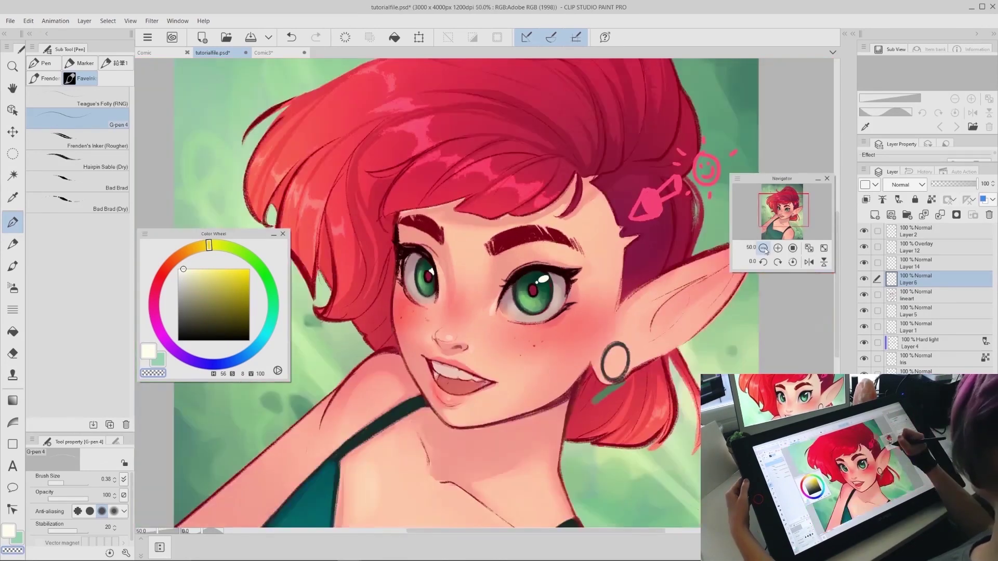
{"action": "key", "text": "ctrl+z"}
Step: Try bolder off-white highlight marks on the larger eye with a thicker G-pen, then undo the strokes
{"action": "key", "text": "ctrl+plus"}
{"action": "key", "text": "ctrl+plus"}
{"action": "key", "text": "bracketright"}
{"action": "key", "text": "ctrl+z"}
{"action": "left_click_drag", "start_coordinate": [554, 269], "coordinate": [559, 281]}
{"action": "left_click_drag", "start_coordinate": [561, 269], "coordinate": [565, 279]}
{"action": "key", "text": "c"}
{"action": "key", "text": "c"}
{"action": "left_click_drag", "start_coordinate": [580, 326], "coordinate": [586, 323]}
{"action": "key", "text": "ctrl+z"}
{"action": "key", "text": "ctrl+z"}
{"action": "key", "text": "ctrl+z"}
{"action": "key", "text": "ctrl+z"}
{"action": "key", "text": "ctrl+z"}
{"action": "key", "text": "ctrl+z"}
{"action": "key", "text": "ctrl+z"}
{"action": "key", "text": "ctrl+z"}
{"action": "key", "text": "ctrl+z"}
Step: Paint off-white oval highlights with smaller dots beside them in both irises using the G-pen at size 0.53
{"action": "key", "text": "bracketright"}
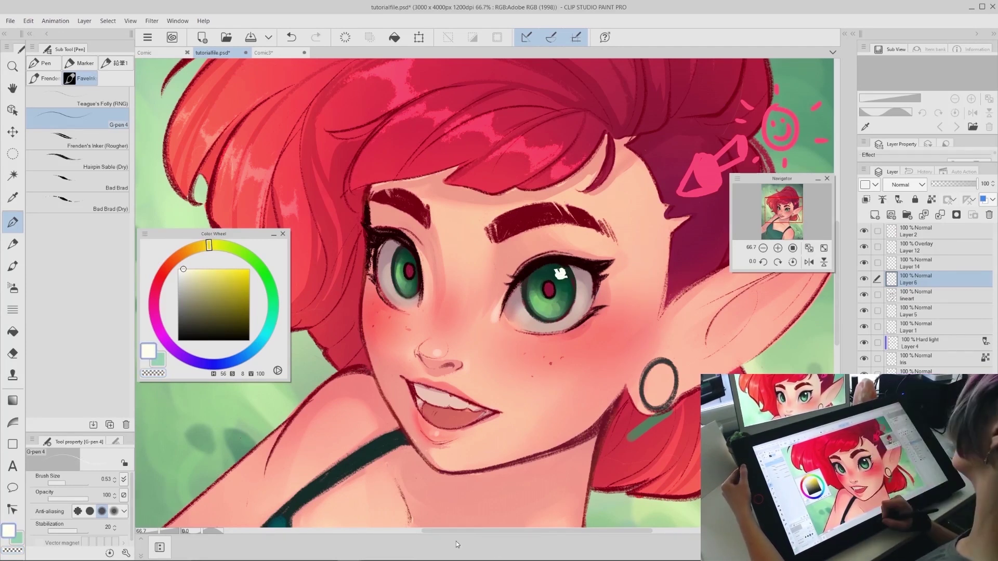
{"action": "key", "text": "c"}
{"action": "key", "text": "c"}
{"action": "left_click_drag", "start_coordinate": [563, 276], "coordinate": [570, 273]}
{"action": "left_click", "coordinate": [556, 278]}
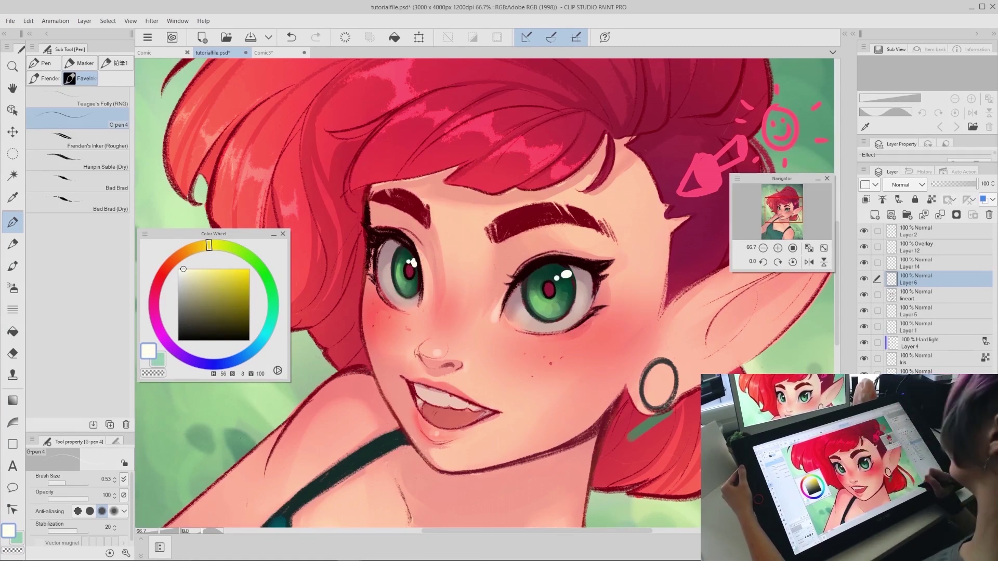
{"action": "key", "text": "c"}
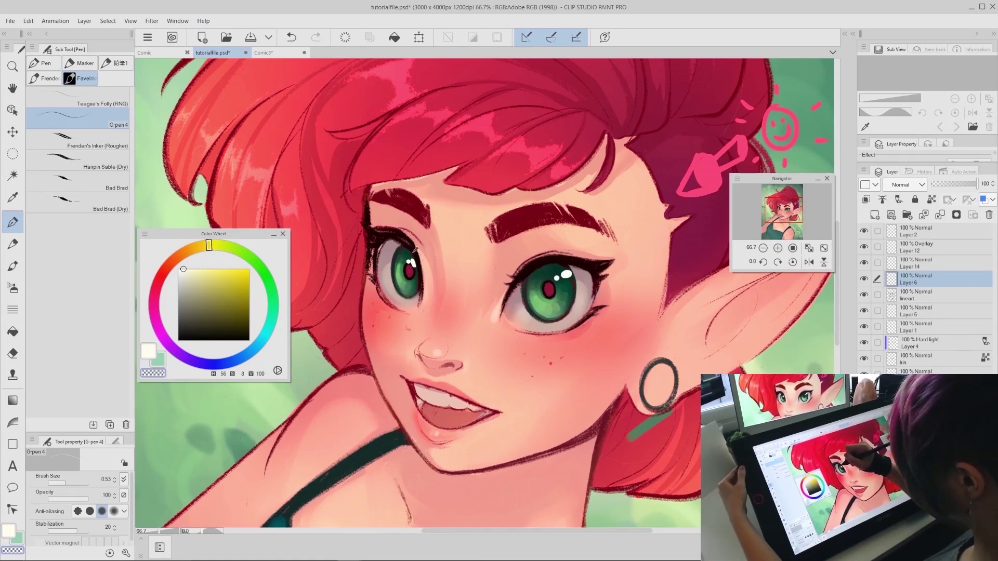
Step: Add a new layer directly above the lineart layer and activate the Lasso selection tool
{"action": "left_click", "coordinate": [906, 296]}
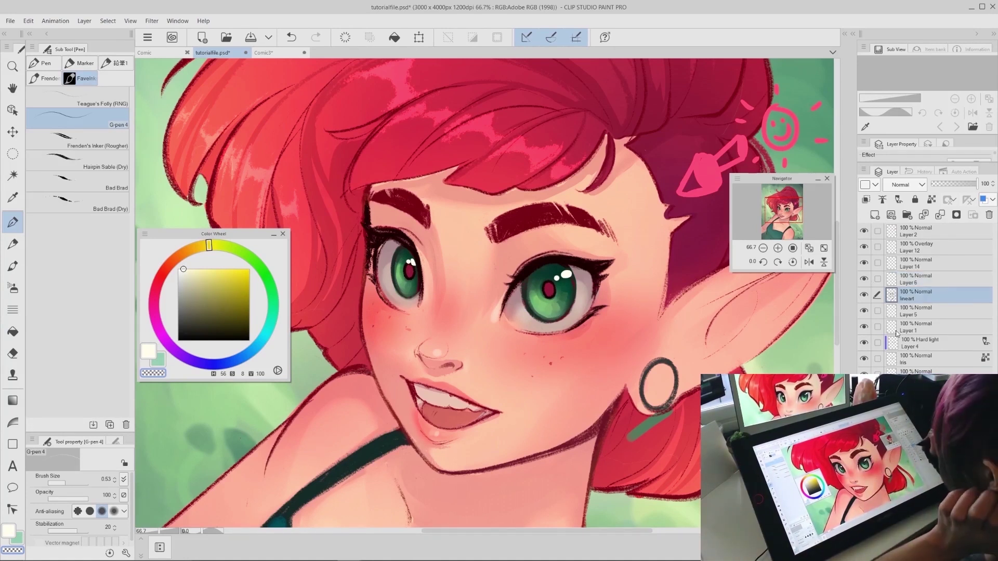
{"action": "left_click", "coordinate": [875, 215]}
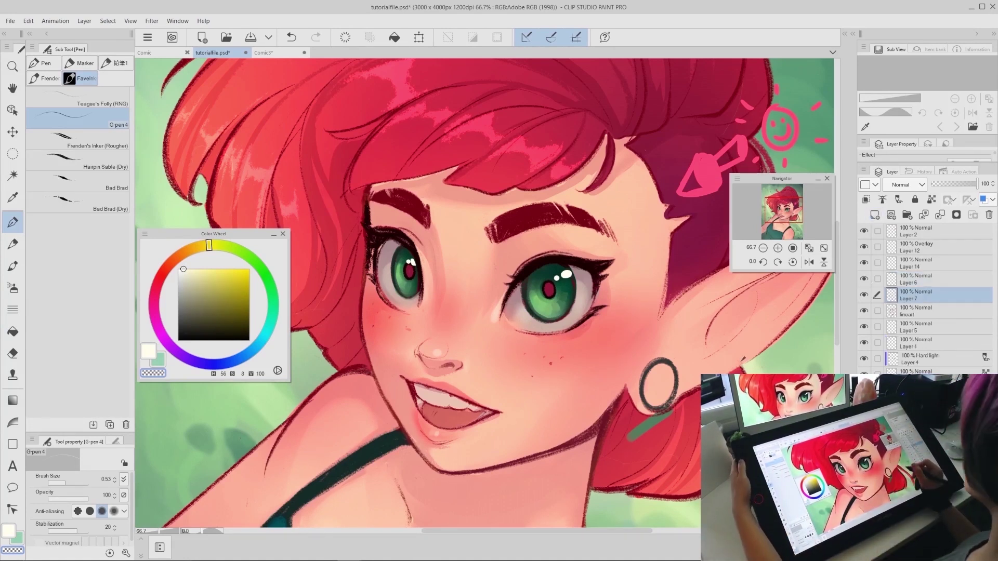
{"action": "key", "text": "m"}
{"action": "left_click", "coordinate": [96, 112]}
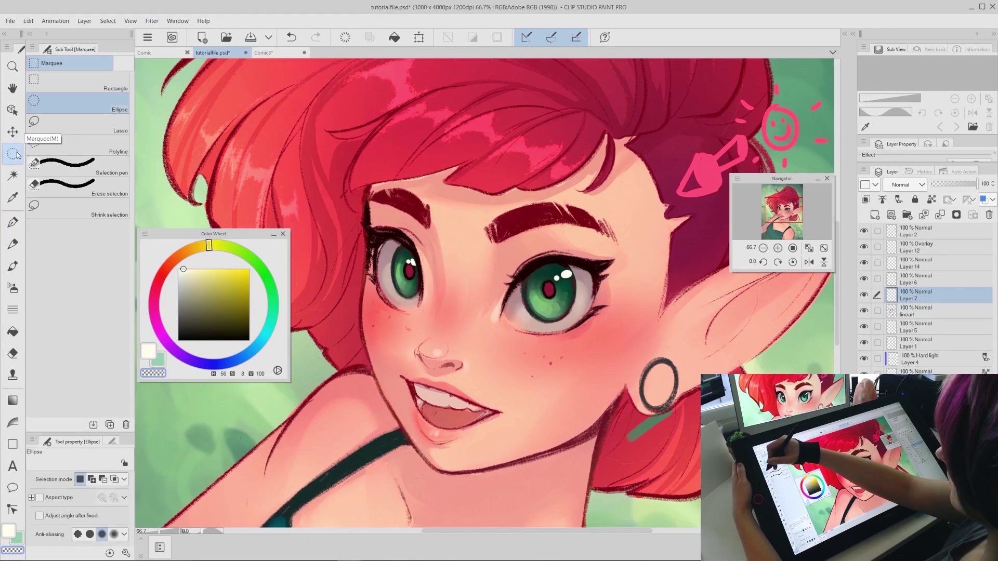
{"action": "left_click", "coordinate": [106, 133]}
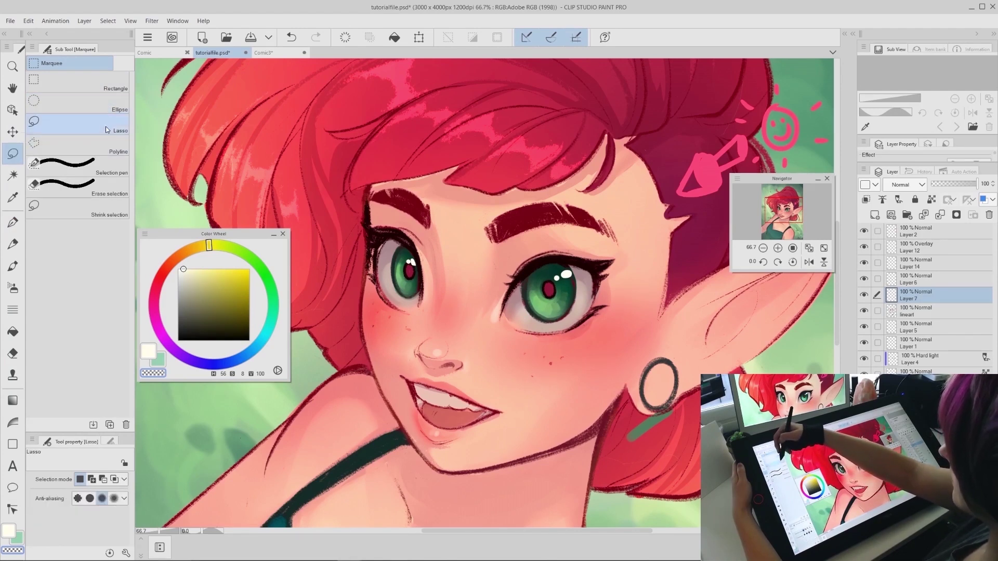
Step: Lasso the upper part of the larger eye and airbrush a pale cyan reflection inside it with the Soft airbrush at size 6.41
{"action": "mouse_move", "coordinate": [508, 315]}
{"action": "left_mouse_down"}
{"action": "mouse_move", "coordinate": [582, 286]}
{"action": "mouse_move", "coordinate": [553, 266]}
{"action": "mouse_move", "coordinate": [581, 282]}
{"action": "left_mouse_up"}
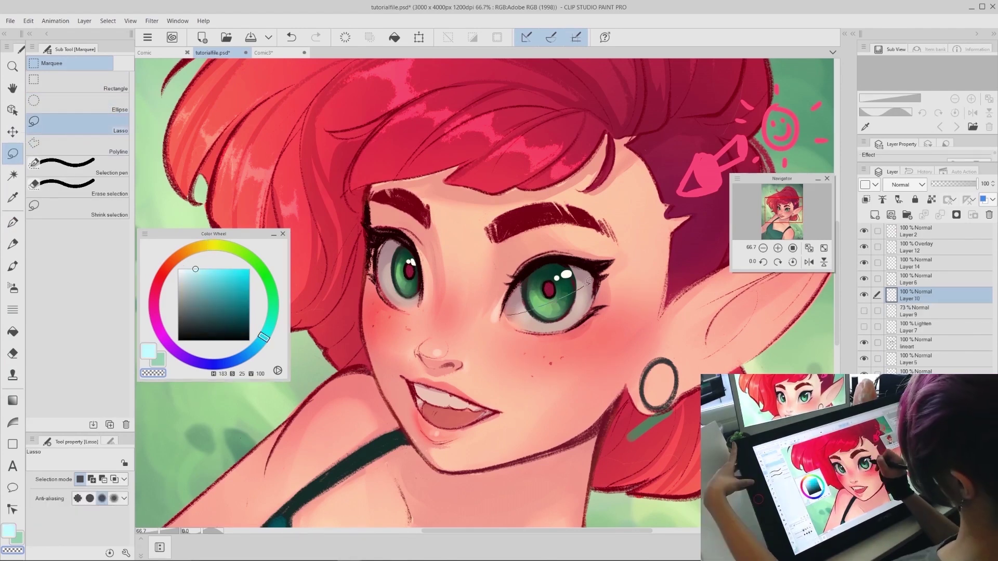
{"action": "key", "text": "ctrl+z"}
{"action": "mouse_move", "coordinate": [517, 307]}
{"action": "left_mouse_down"}
{"action": "mouse_move", "coordinate": [509, 316]}
{"action": "mouse_move", "coordinate": [587, 273]}
{"action": "mouse_move", "coordinate": [510, 316]}
{"action": "left_mouse_up"}
{"action": "key", "text": "ctrl+z"}
{"action": "key", "text": "b"}
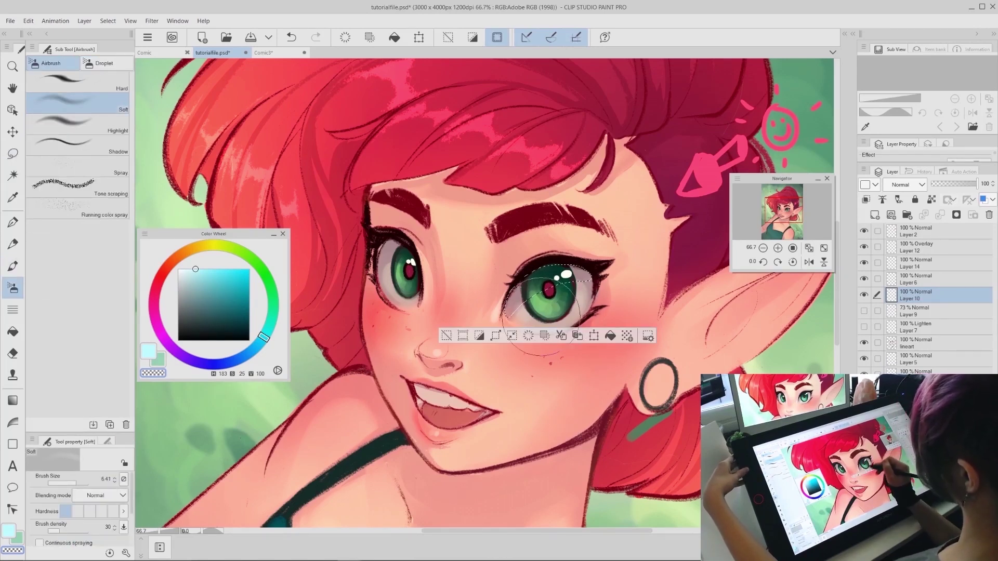
{"action": "left_click", "coordinate": [186, 269]}
{"action": "left_click_drag", "start_coordinate": [546, 310], "coordinate": [552, 320]}
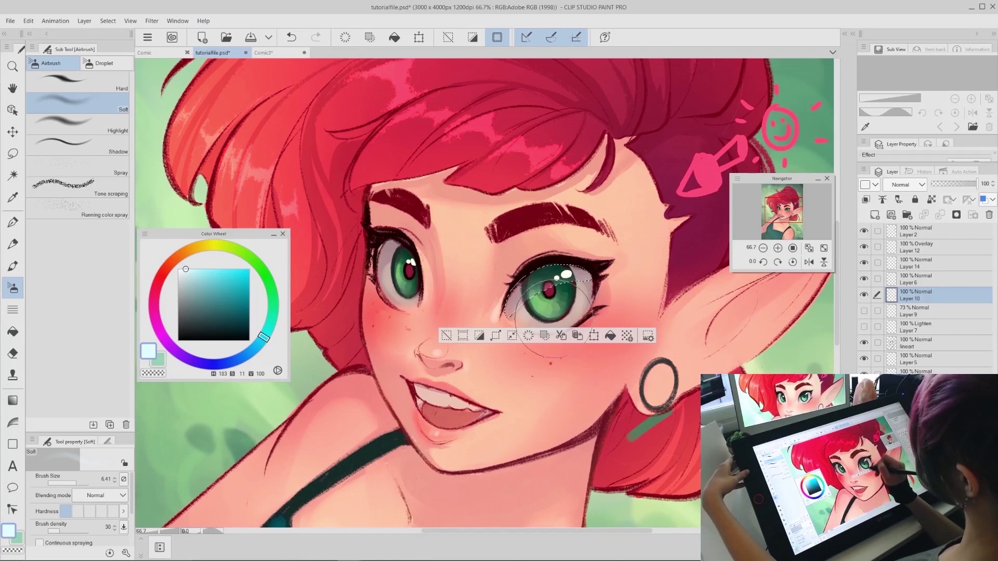
{"action": "key", "text": "ctrl+d"}
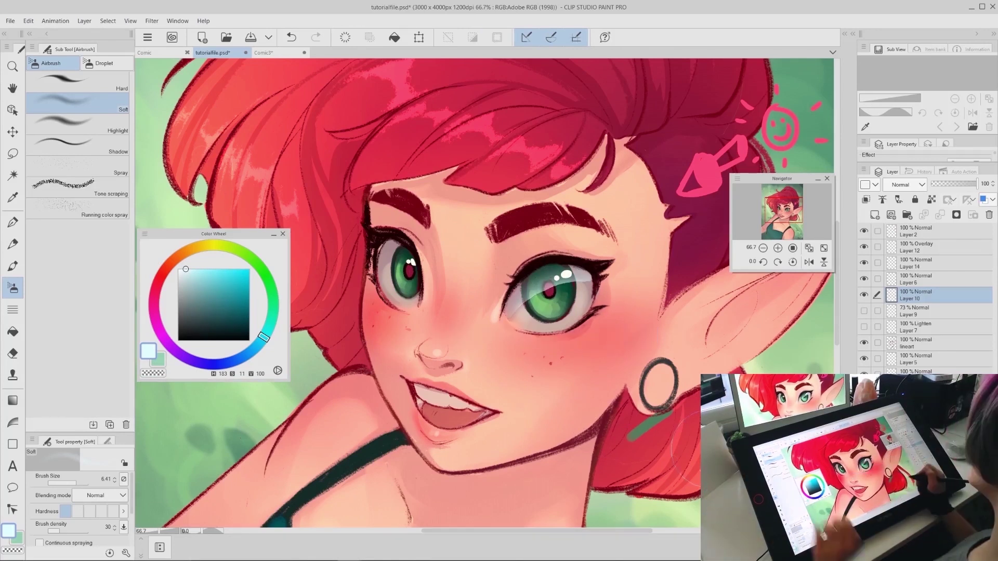
Step: Lasso the upper part of the smaller eye, airbrush a matching pale cyan reflection inside it, and clear the selection
{"action": "left_click", "coordinate": [16, 156]}
{"action": "key", "text": "ctrl+z"}
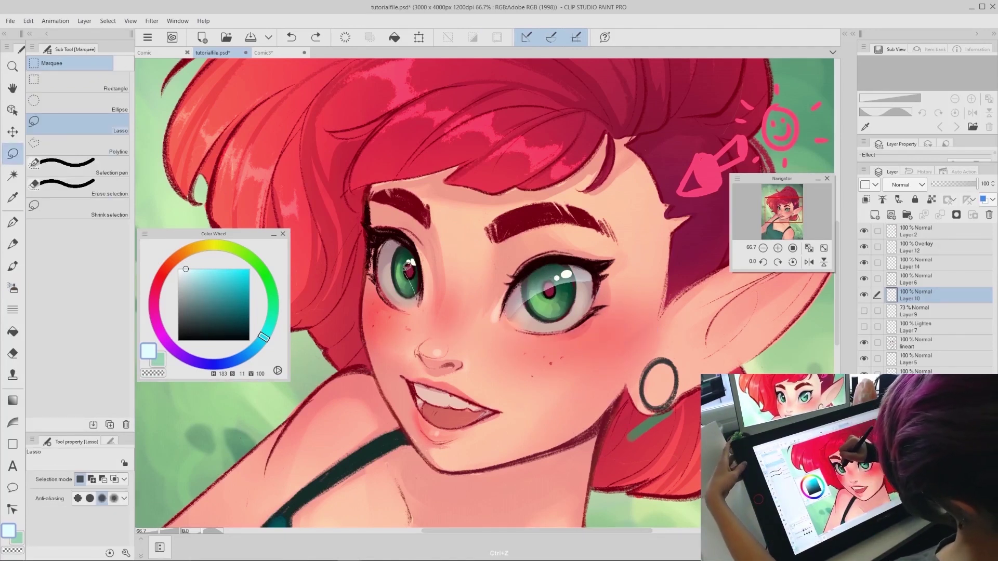
{"action": "left_click_drag", "start_coordinate": [387, 243], "coordinate": [382, 250]}
{"action": "key", "text": "b"}
{"action": "mouse_move", "coordinate": [404, 315]}
{"action": "left_mouse_down"}
{"action": "mouse_move", "coordinate": [388, 271]}
{"action": "mouse_move", "coordinate": [406, 292]}
{"action": "left_mouse_up"}
{"action": "key", "text": "ctrl+d"}
{"action": "key", "text": "b"}
{"action": "key", "text": "b"}
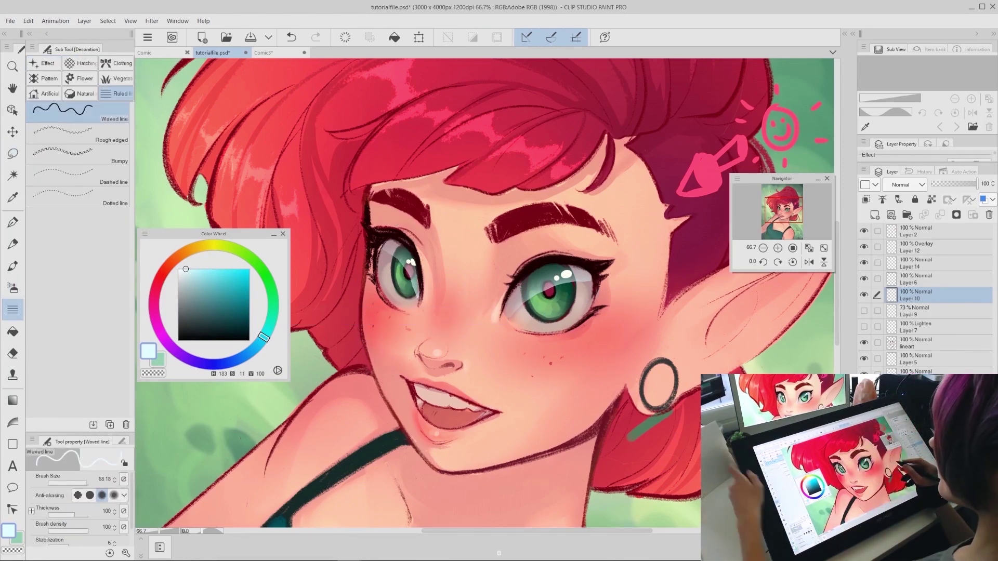
Step: Trim the eye reflections with transparent Smooth watercolor at size 0.85, set their layer to 71% opacity, and add a layer above it
{"action": "left_click_drag", "start_coordinate": [512, 318], "coordinate": [588, 288]}
{"action": "key", "text": "ctrl+z"}
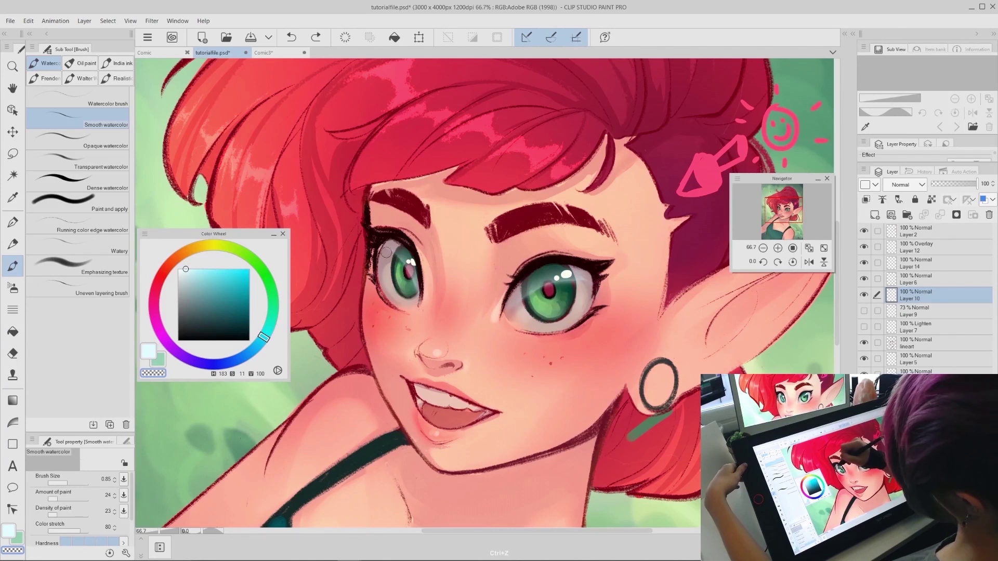
{"action": "left_click_drag", "start_coordinate": [973, 184], "coordinate": [960, 186]}
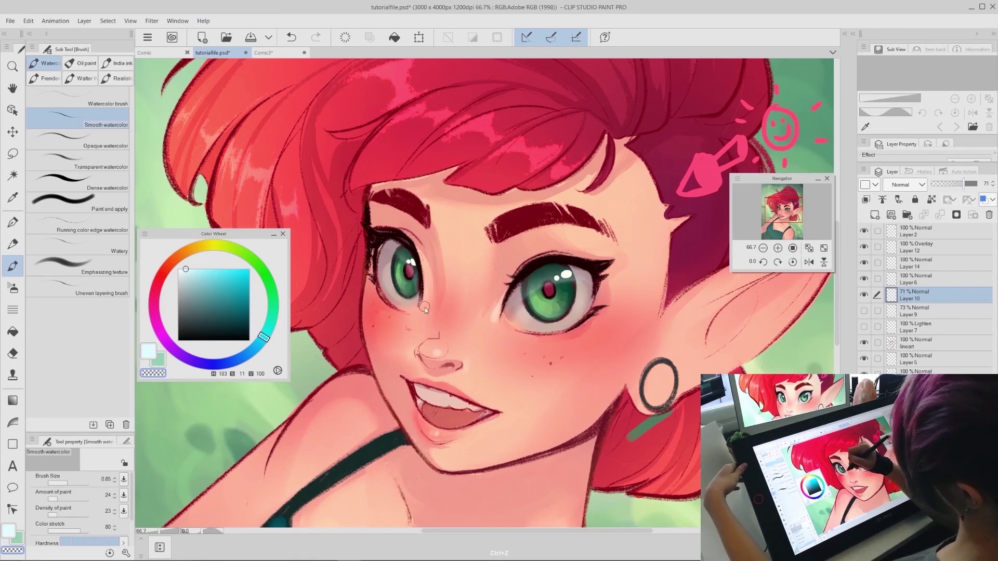
{"action": "mouse_move", "coordinate": [420, 560]}
{"action": "left_click", "coordinate": [875, 215]}
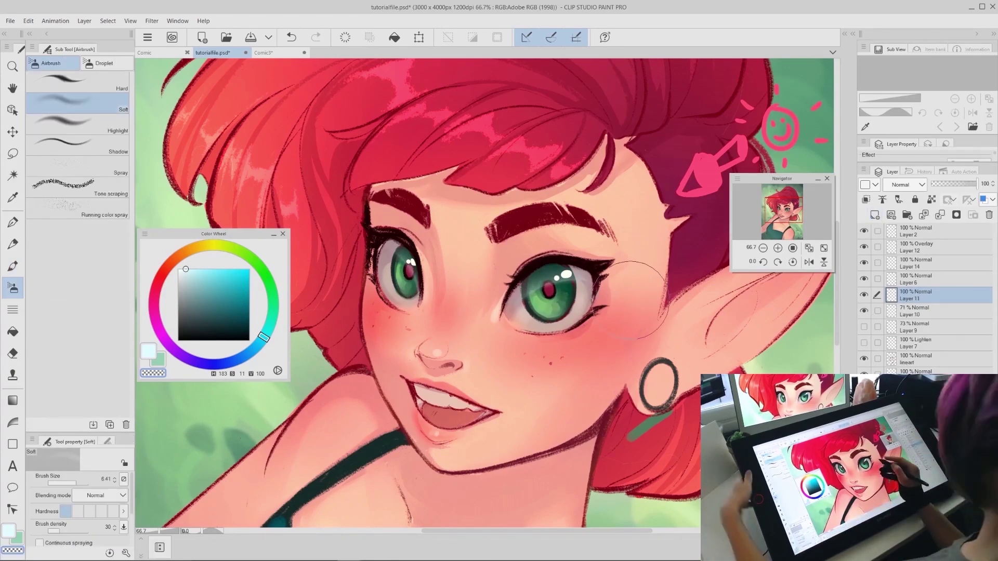
Step: Draw thin dark green curved lines around the pupils inside the irises with the Teague's Folly pen at size 0.31
{"action": "key", "text": "ctrl+alt+0"}
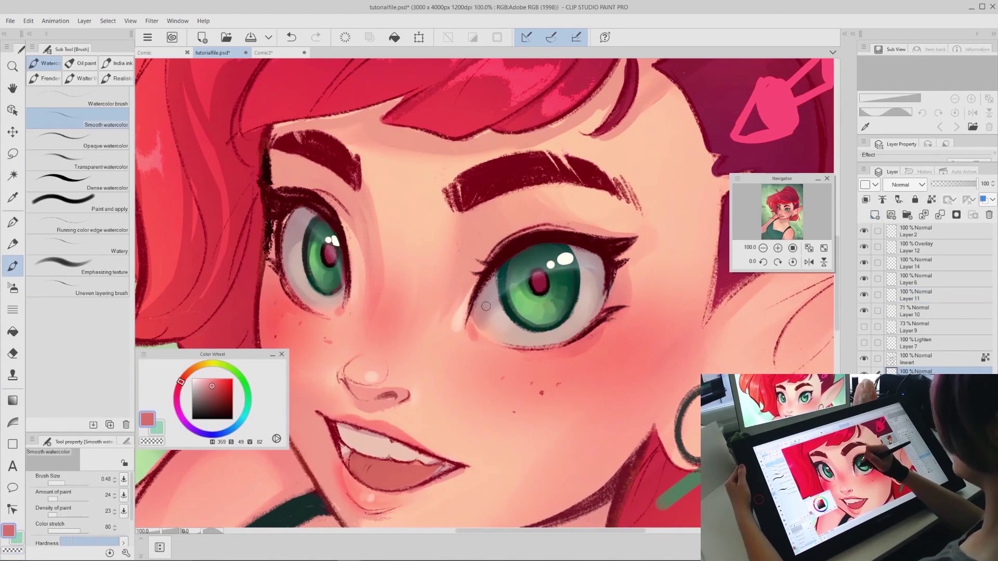
{"action": "key", "text": "c"}
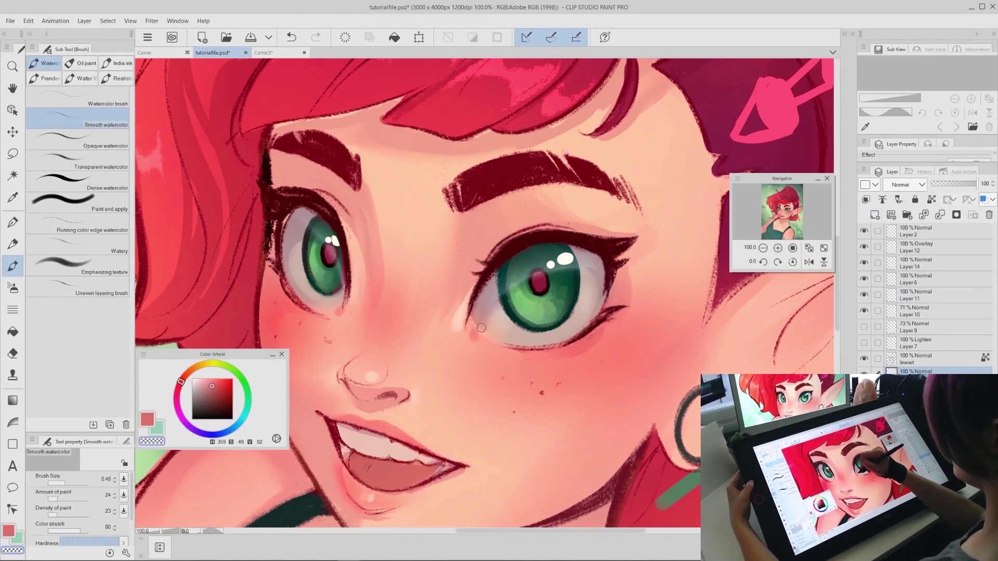
{"action": "key", "text": "ctrl+z"}
{"action": "key", "text": "c"}
{"action": "left_click", "coordinate": [13, 223]}
{"action": "key", "text": "comma"}
{"action": "mouse_move", "coordinate": [544, 309]}
{"action": "left_mouse_down"}
{"action": "mouse_move", "coordinate": [565, 275]}
{"action": "mouse_move", "coordinate": [517, 272]}
{"action": "left_mouse_up"}
{"action": "key", "text": "ctrl+z"}
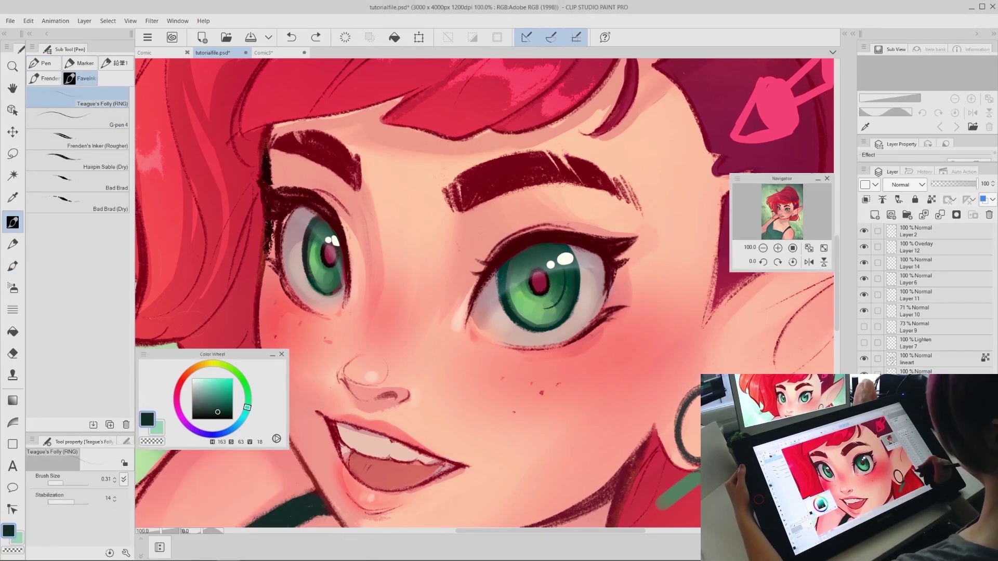
{"action": "left_click_drag", "start_coordinate": [529, 309], "coordinate": [519, 272]}
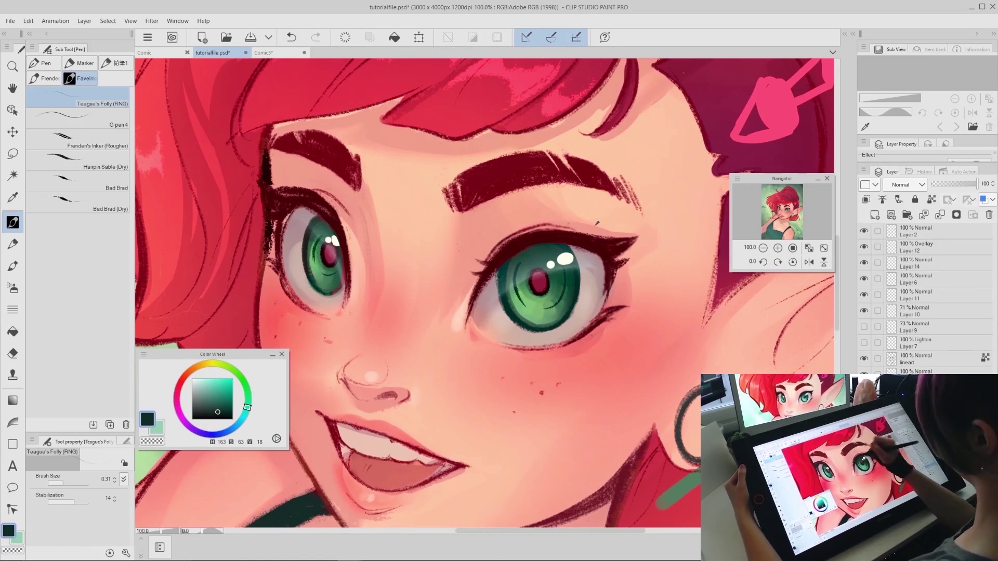
Step: Lock the line layer's transparent pixels and recolor the curved iris lines light green with the Soft airbrush at size 1.88
{"action": "left_click", "coordinate": [931, 199]}
{"action": "key", "text": "b"}
{"action": "key", "text": "b"}
{"action": "left_click", "coordinate": [538, 311], "text": "alt"}
{"action": "left_click_drag", "start_coordinate": [519, 264], "coordinate": [525, 305]}
{"action": "left_click_drag", "start_coordinate": [563, 267], "coordinate": [550, 309]}
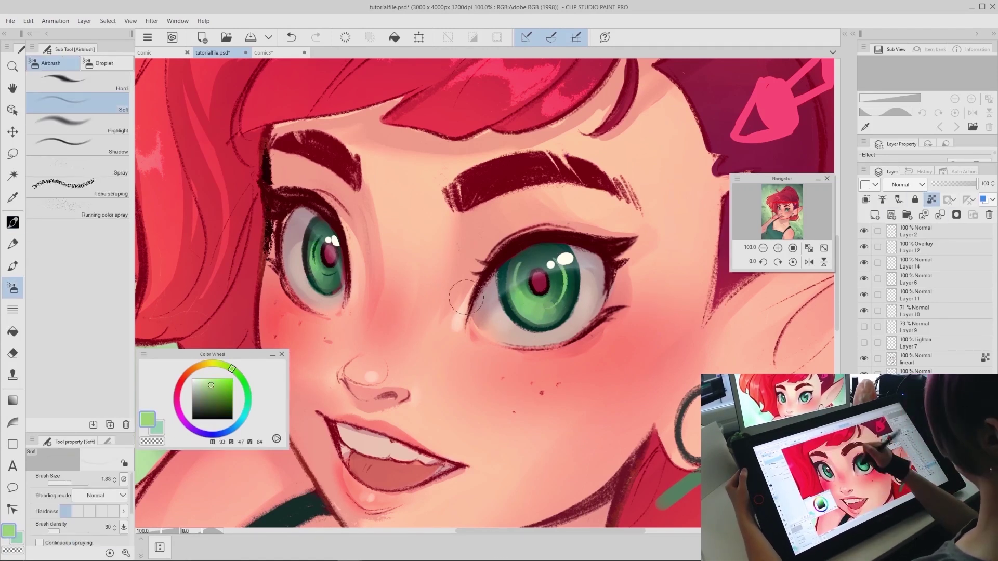
{"action": "left_click_drag", "start_coordinate": [318, 236], "coordinate": [315, 264]}
Step: Recolor the curved lines in both irises with a darker green sampled from the iris, using the Hard airbrush at size 5.65
{"action": "left_click", "coordinate": [111, 123]}
{"action": "left_click", "coordinate": [119, 88]}
{"action": "left_click", "coordinate": [571, 306], "text": "alt"}
{"action": "left_click_drag", "start_coordinate": [518, 264], "coordinate": [525, 305]}
{"action": "left_click_drag", "start_coordinate": [563, 267], "coordinate": [550, 309]}
{"action": "left_click_drag", "start_coordinate": [318, 237], "coordinate": [316, 265]}
{"action": "left_click", "coordinate": [340, 284], "text": "alt"}
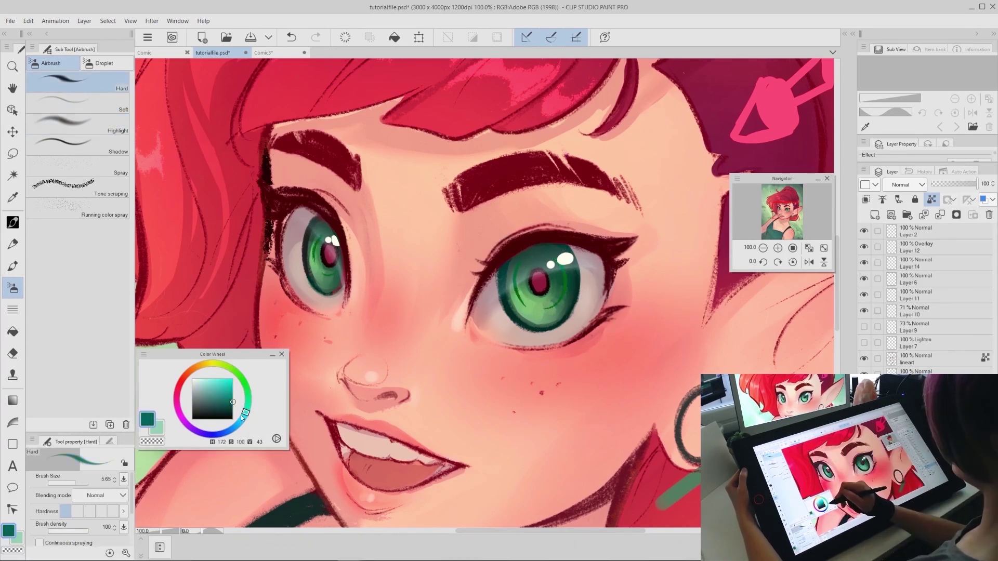
Step: Adjust the blending mode and opacity of the iris line layer
{"action": "left_click", "coordinate": [907, 185]}
{"action": "left_click", "coordinate": [900, 333]}
{"action": "left_click", "coordinate": [907, 185]}
{"action": "mouse_move", "coordinate": [956, 185]}
{"action": "left_mouse_down"}
{"action": "mouse_move", "coordinate": [977, 184]}
{"action": "mouse_move", "coordinate": [953, 185]}
{"action": "left_mouse_up"}
Step: Paint red eyeshadow on both upper eyelids with Smooth watercolor and soften the smaller eye's shadow with the transparent color
{"action": "left_click", "coordinate": [900, 357]}
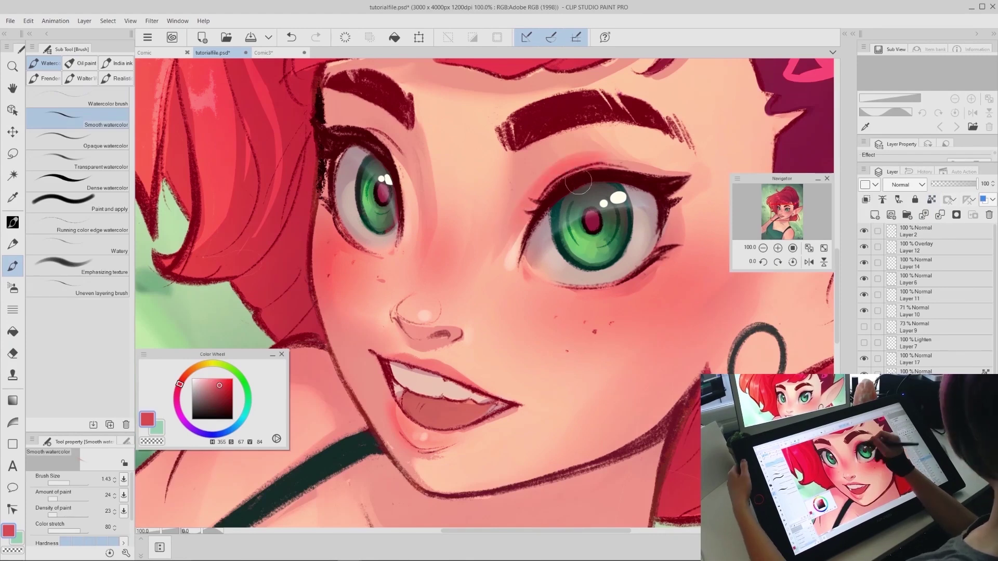
{"action": "mouse_move", "coordinate": [520, 208]}
{"action": "left_mouse_down"}
{"action": "mouse_move", "coordinate": [655, 167]}
{"action": "mouse_move", "coordinate": [665, 184]}
{"action": "left_mouse_up"}
{"action": "left_click_drag", "start_coordinate": [597, 150], "coordinate": [675, 172]}
{"action": "mouse_move", "coordinate": [335, 120]}
{"action": "left_mouse_down"}
{"action": "mouse_move", "coordinate": [405, 161]}
{"action": "mouse_move", "coordinate": [420, 218]}
{"action": "left_mouse_up"}
{"action": "key", "text": "c"}
{"action": "left_click_drag", "start_coordinate": [369, 104], "coordinate": [406, 151]}
{"action": "left_click", "coordinate": [78, 118]}
{"action": "key", "text": "bracketleft"}
{"action": "left_click_drag", "start_coordinate": [330, 123], "coordinate": [342, 124]}
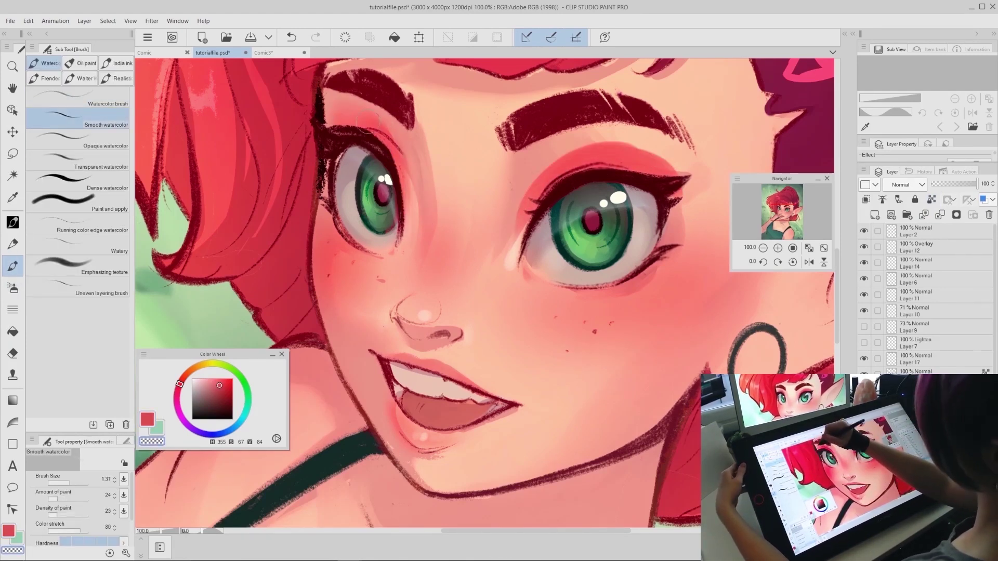
Step: Soften the upper edge of the larger eye's red eyeshadow with transparent Smooth watercolor at size 1.55
{"action": "key", "text": "bracketright"}
{"action": "key", "text": "bracketright"}
{"action": "left_click_drag", "start_coordinate": [522, 207], "coordinate": [572, 148]}
{"action": "mouse_move", "coordinate": [556, 159]}
{"action": "left_mouse_down"}
{"action": "mouse_move", "coordinate": [621, 143]}
{"action": "mouse_move", "coordinate": [655, 148]}
{"action": "left_mouse_up"}
{"action": "left_click_drag", "start_coordinate": [530, 184], "coordinate": [618, 148]}
{"action": "left_click_drag", "start_coordinate": [676, 161], "coordinate": [604, 137]}
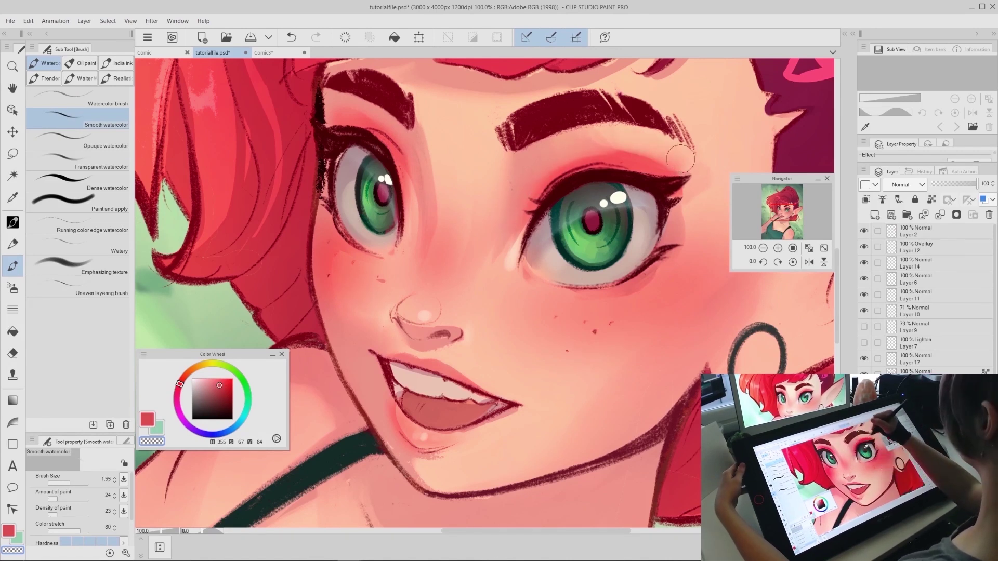
Step: Brighten the whites beside both irises with a near-white tone derived from the sampled eye white
{"action": "left_click", "coordinate": [643, 229], "text": "alt"}
{"action": "left_click", "coordinate": [198, 378]}
{"action": "left_click_drag", "start_coordinate": [644, 215], "coordinate": [641, 251]}
{"action": "left_click_drag", "start_coordinate": [348, 191], "coordinate": [347, 182]}
{"action": "left_click_drag", "start_coordinate": [398, 189], "coordinate": [391, 188]}
{"action": "key", "text": "p"}
{"action": "key", "text": "ctrl+z"}
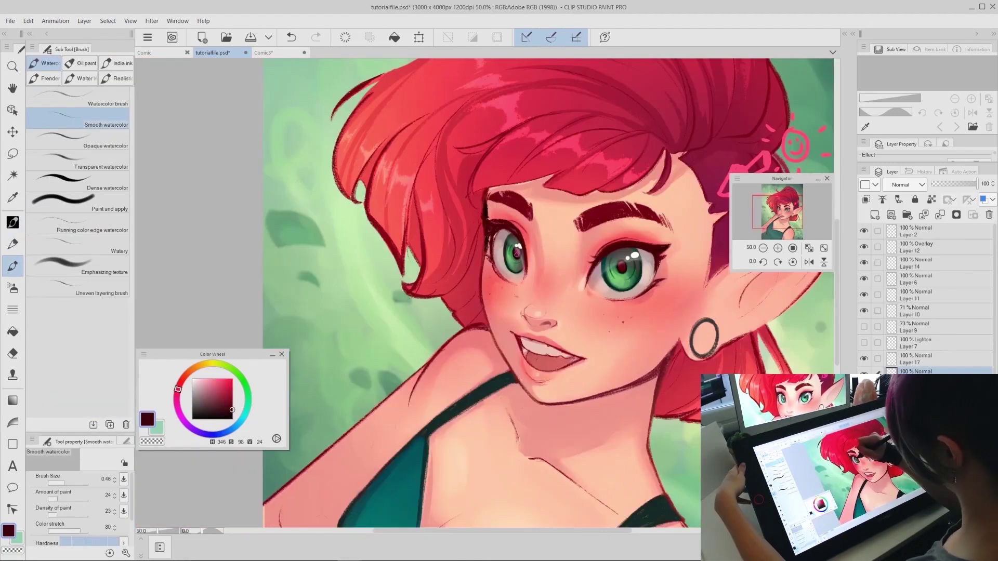
Step: Set the top layer's blending mode to Add (Glow) and try a light green Hard airbrush glow on the larger iris
{"action": "left_click_drag", "start_coordinate": [779, 219], "coordinate": [791, 210]}
{"action": "key", "text": "ctrl+minus"}
{"action": "key", "text": "ctrl+equal"}
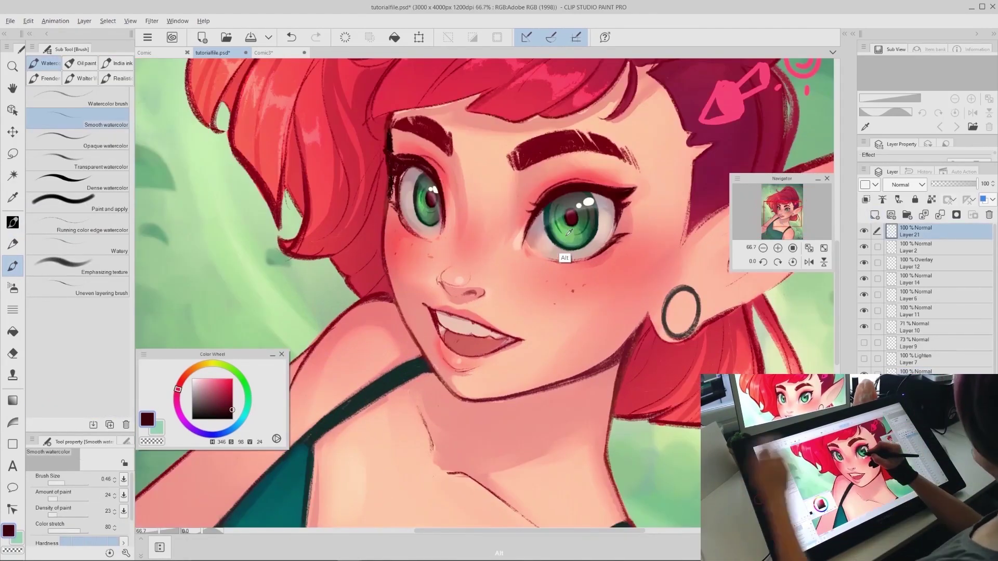
{"action": "left_click", "coordinate": [564, 244], "text": "alt"}
{"action": "key", "text": "b"}
{"action": "left_click", "coordinate": [905, 185]}
{"action": "left_click", "coordinate": [897, 322]}
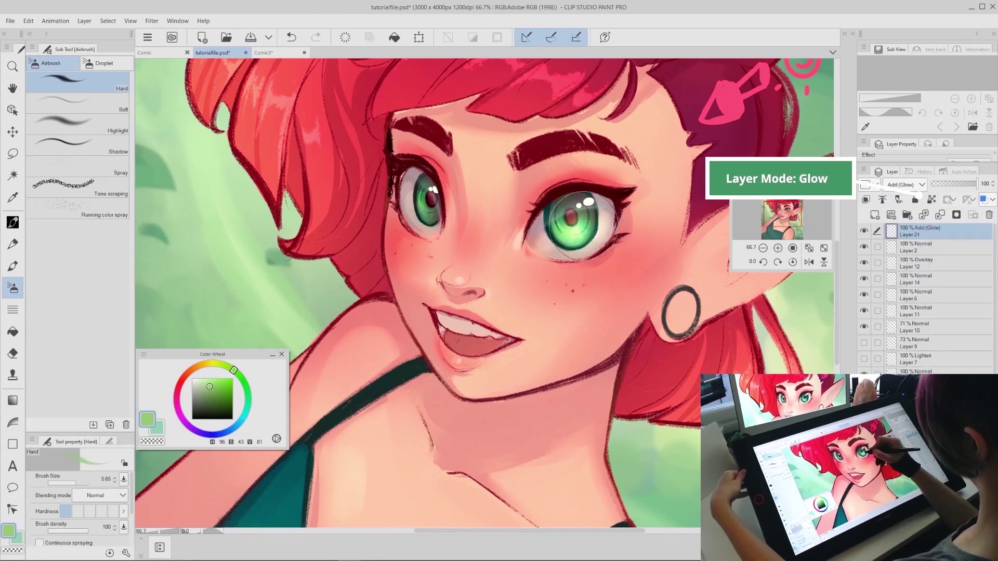
{"action": "left_click_drag", "start_coordinate": [558, 232], "coordinate": [576, 240]}
{"action": "key", "text": "ctrl+z"}
Step: Airbrush a subtler glow in the irises with the Hard airbrush, trying olive and a deep green (H 90, S 100, V 43) at size 4.50
{"action": "left_click", "coordinate": [222, 364]}
{"action": "left_click_drag", "start_coordinate": [422, 214], "coordinate": [431, 220]}
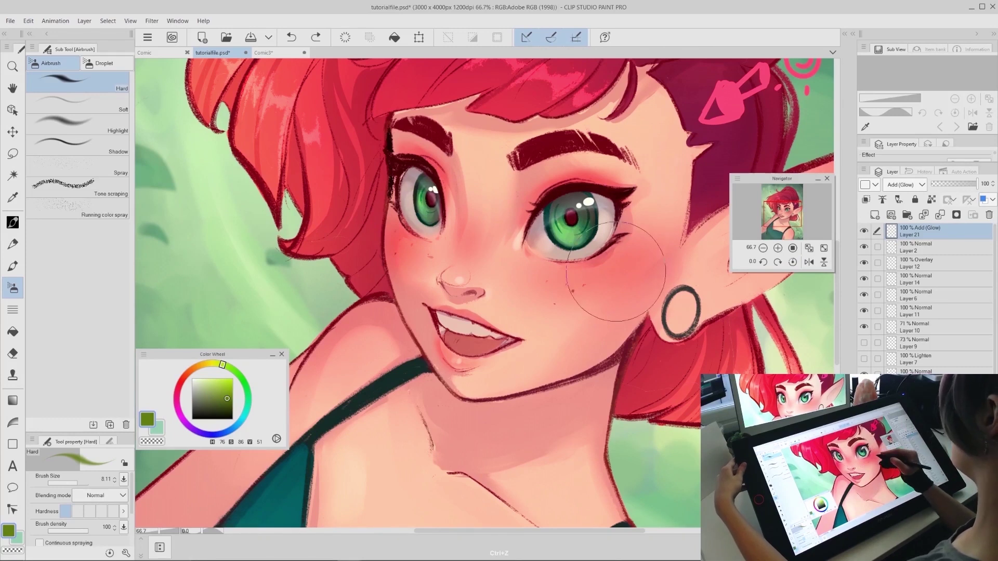
{"action": "left_click", "coordinate": [230, 368]}
{"action": "key", "text": "bracketleft"}
{"action": "key", "text": "bracketleft"}
{"action": "key", "text": "bracketleft"}
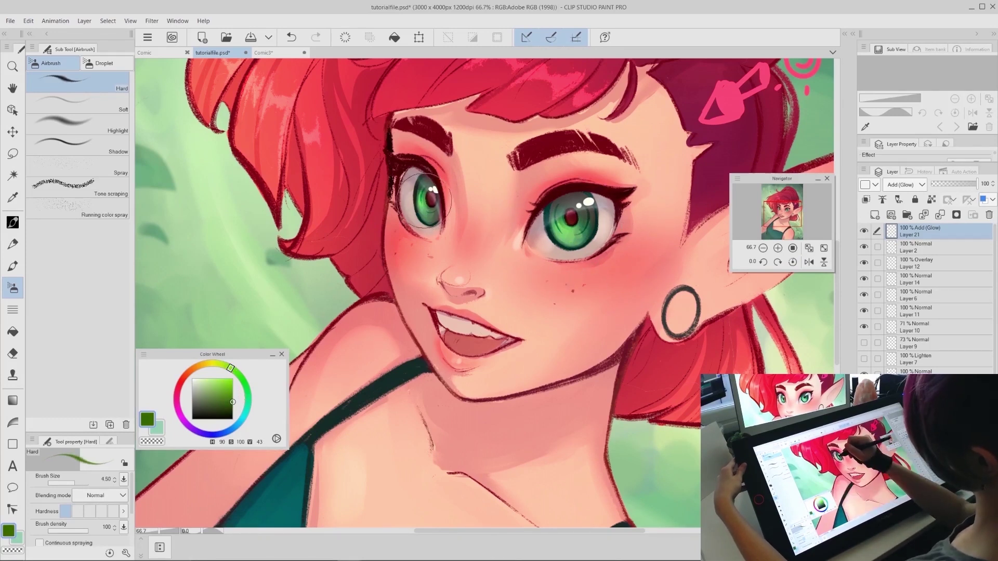
{"action": "left_click_drag", "start_coordinate": [424, 208], "coordinate": [431, 217]}
{"action": "key", "text": "ctrl+z"}
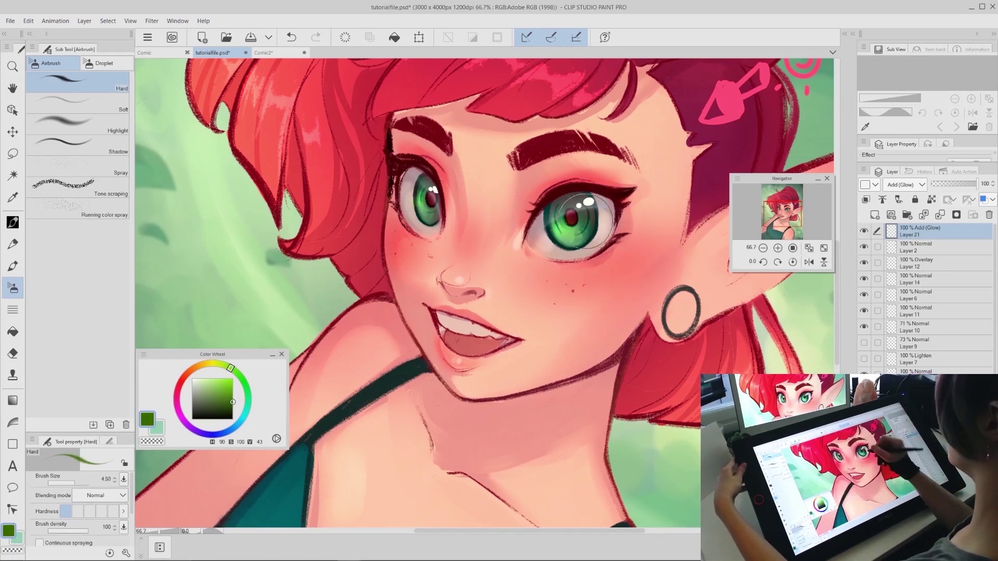
Step: Pick a muted brown (H 14, S 16, V 48) as the drawing color and toggle the visibility of Layer 2
{"action": "left_click", "coordinate": [186, 374]}
{"action": "left_click", "coordinate": [198, 400]}
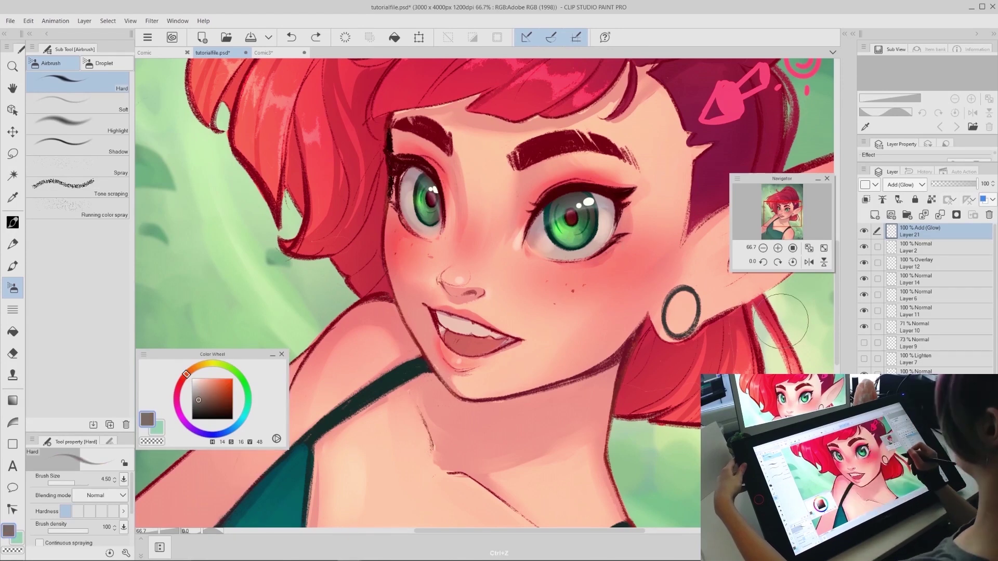
{"action": "key", "text": "ctrl+minus"}
{"action": "key", "text": "ctrl+equal"}
{"action": "left_click", "coordinate": [863, 247]}
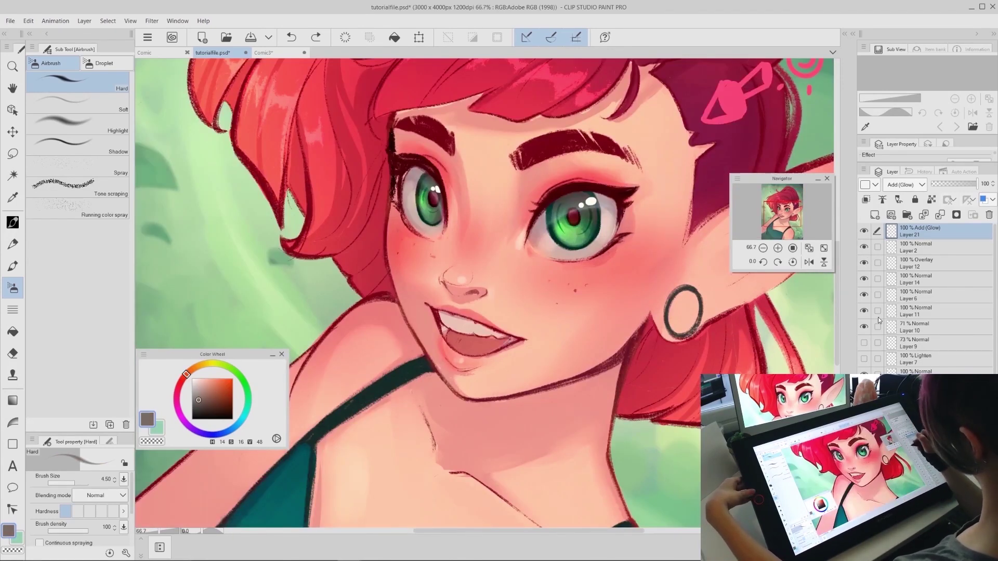